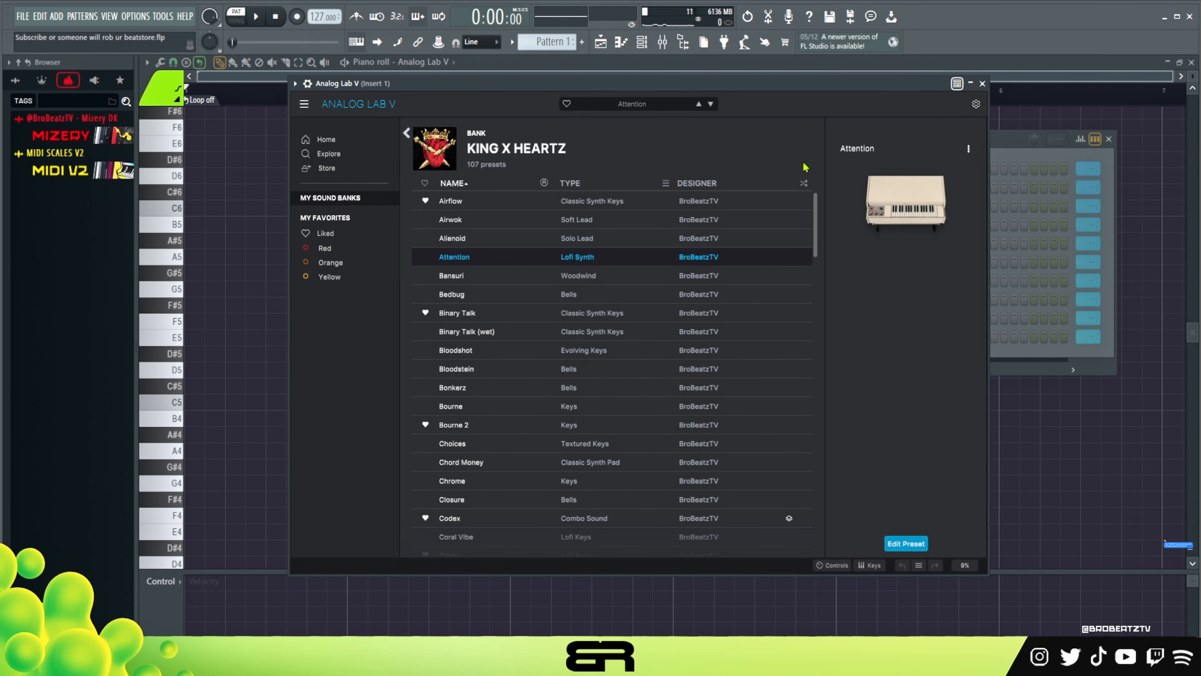
- Close the Analog Lab V window and the channel rack to leave the empty piano roll in view
left_click(982, 83)
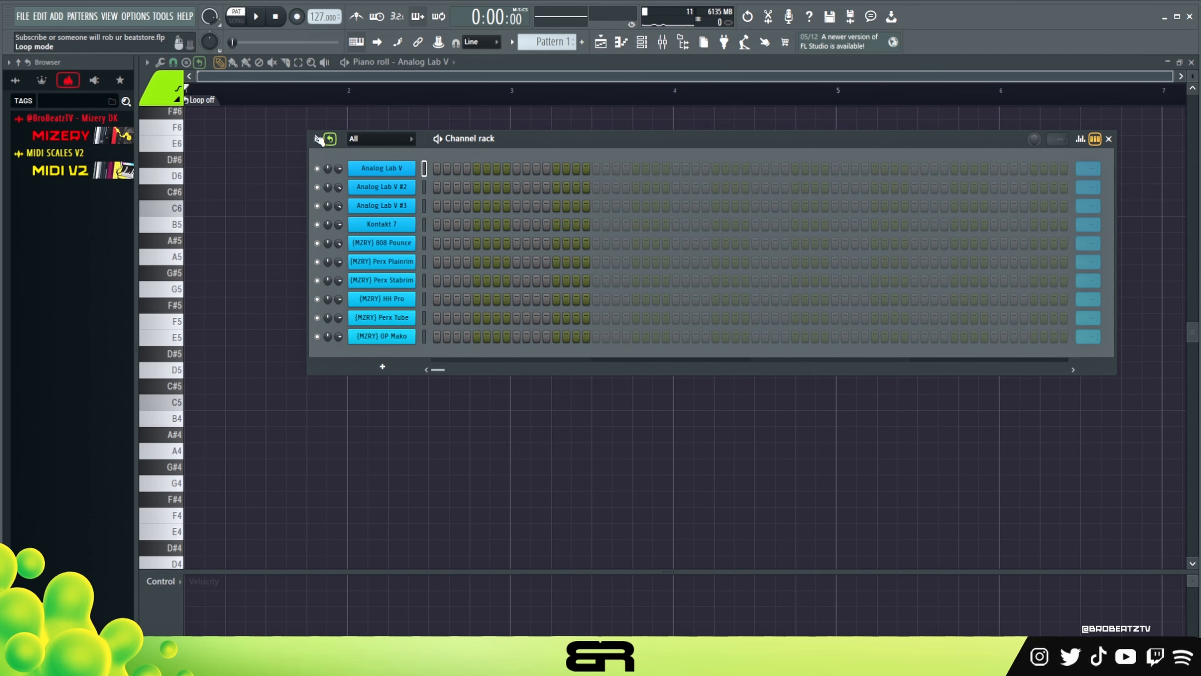
right_click(268, 158)
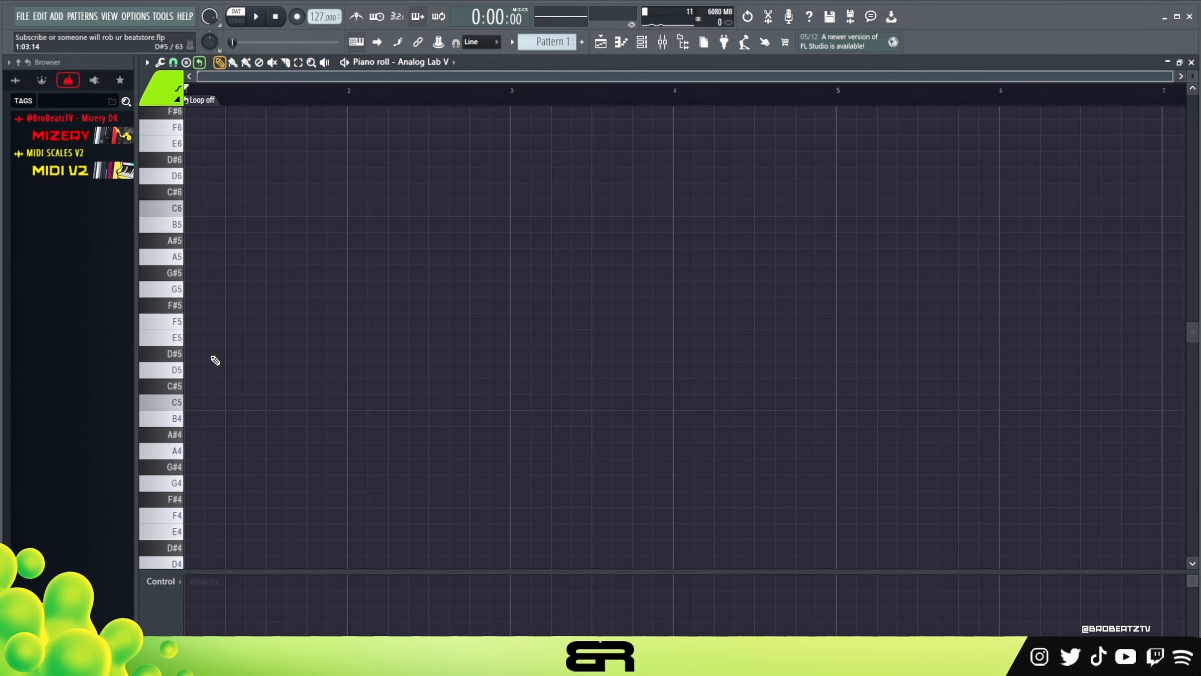
- Stack long notes on E5, D#5, D5, C#5 and C5 at the pattern start, and try a B4 note before bar 3
left_click(190, 337)
left_click(189, 354)
left_click(190, 370)
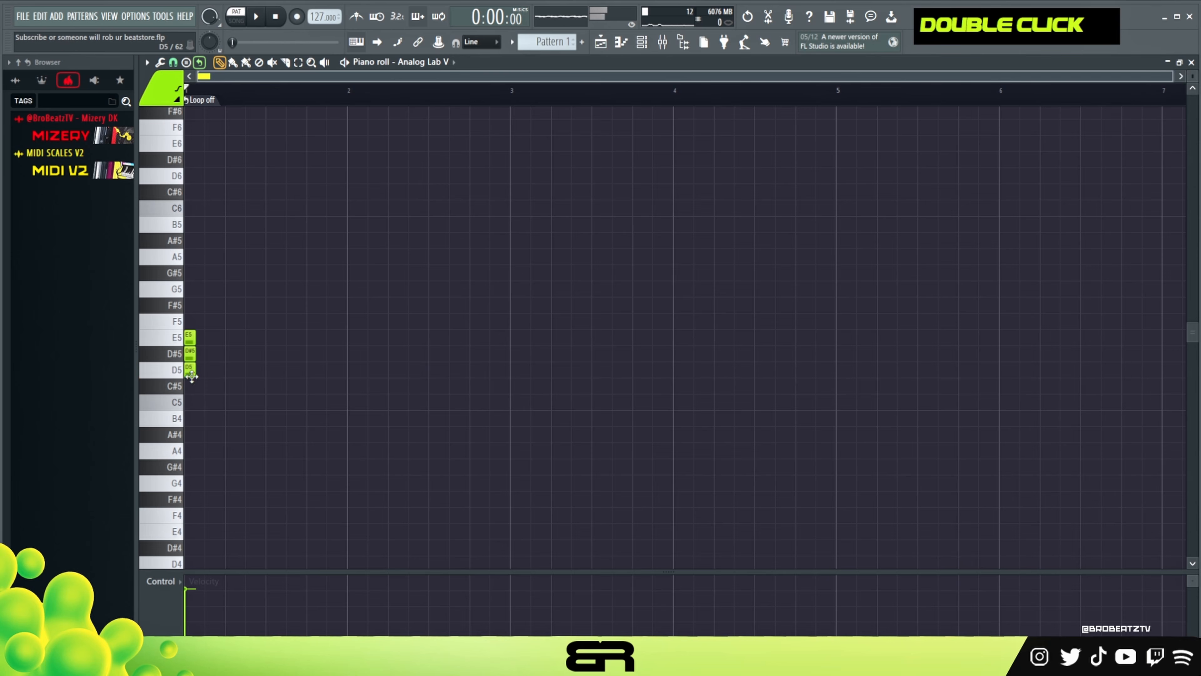
left_click_drag(226, 336, 405, 416)
right_click(458, 436)
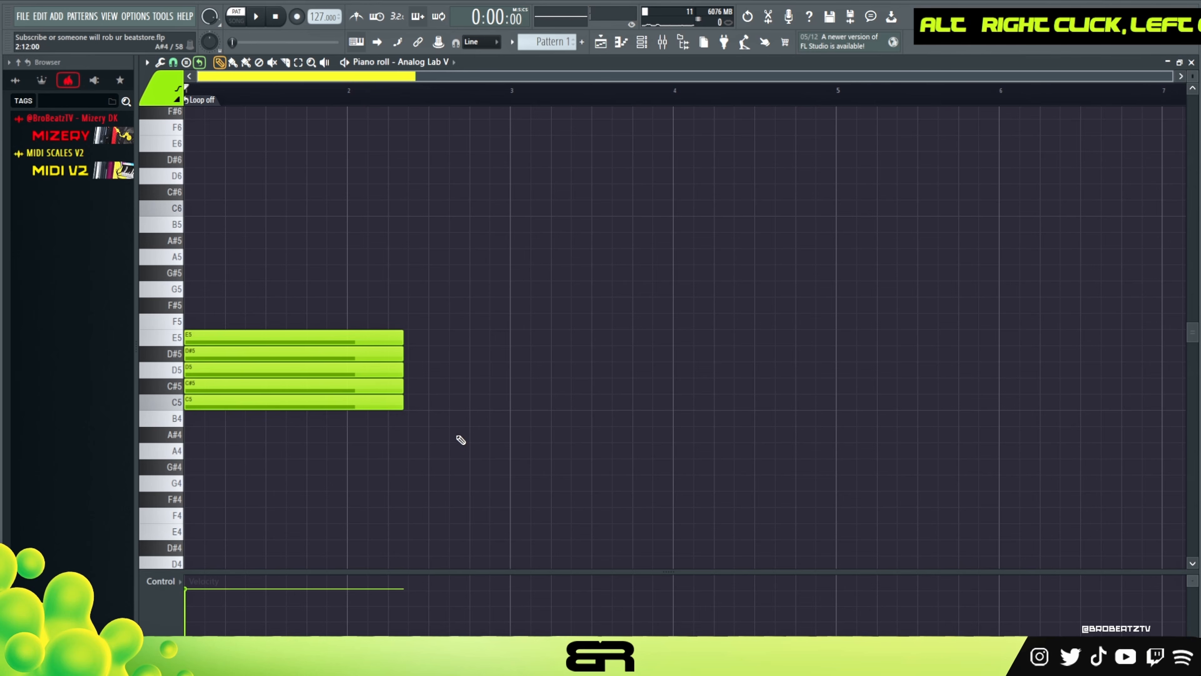
left_click(449, 418)
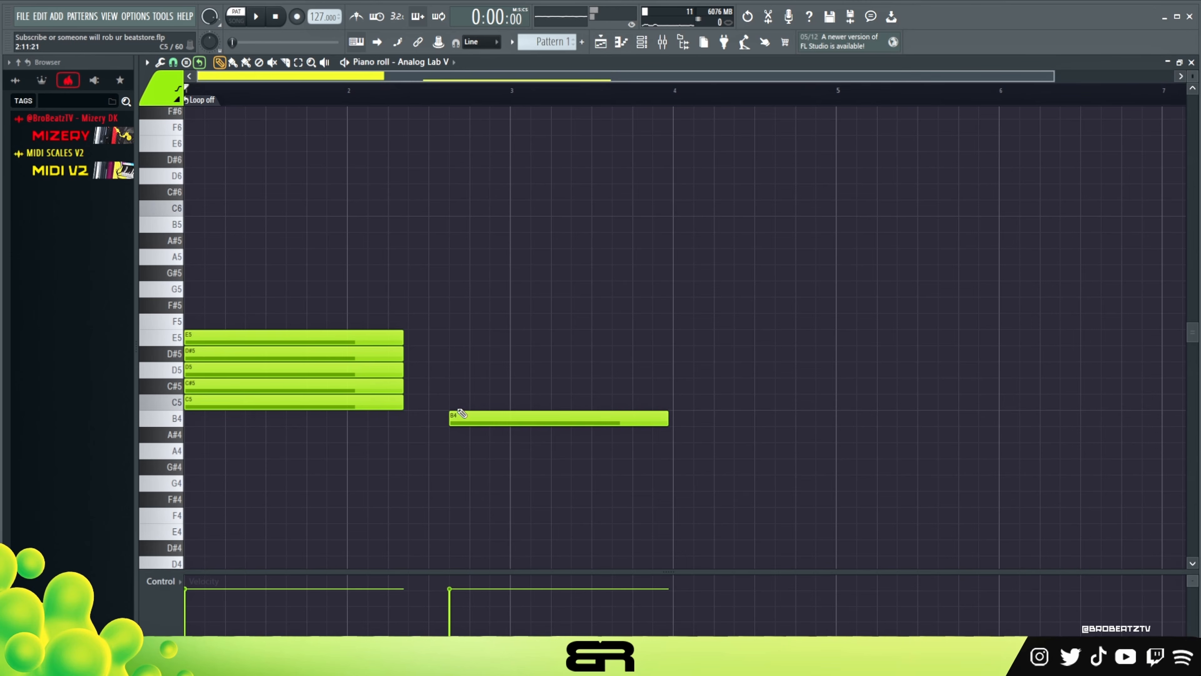
right_click(456, 417)
- Stack long notes on C5, D5, D#5, F5, G5 and G#5 before bar 3 and delete the notes at the pattern start
left_click(455, 402)
left_click(456, 369)
left_click(460, 353)
mouse_move(457, 340)
left_mouse_down()
mouse_move(465, 401)
mouse_move(469, 315)
left_mouse_up()
right_click(365, 279)
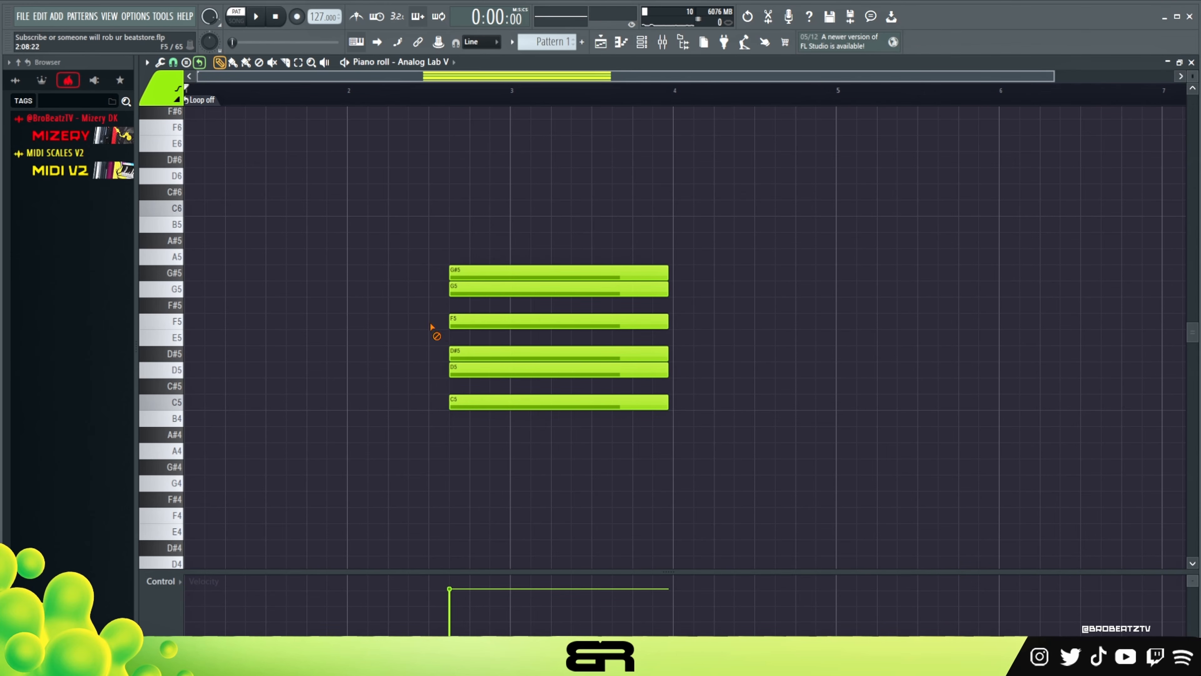
- Delete the F5 note and shorten the C5, D5 and D#5 notes together
right_click(453, 322)
left_click_drag(433, 340, 491, 397)
left_click_drag(687, 377, 488, 378)
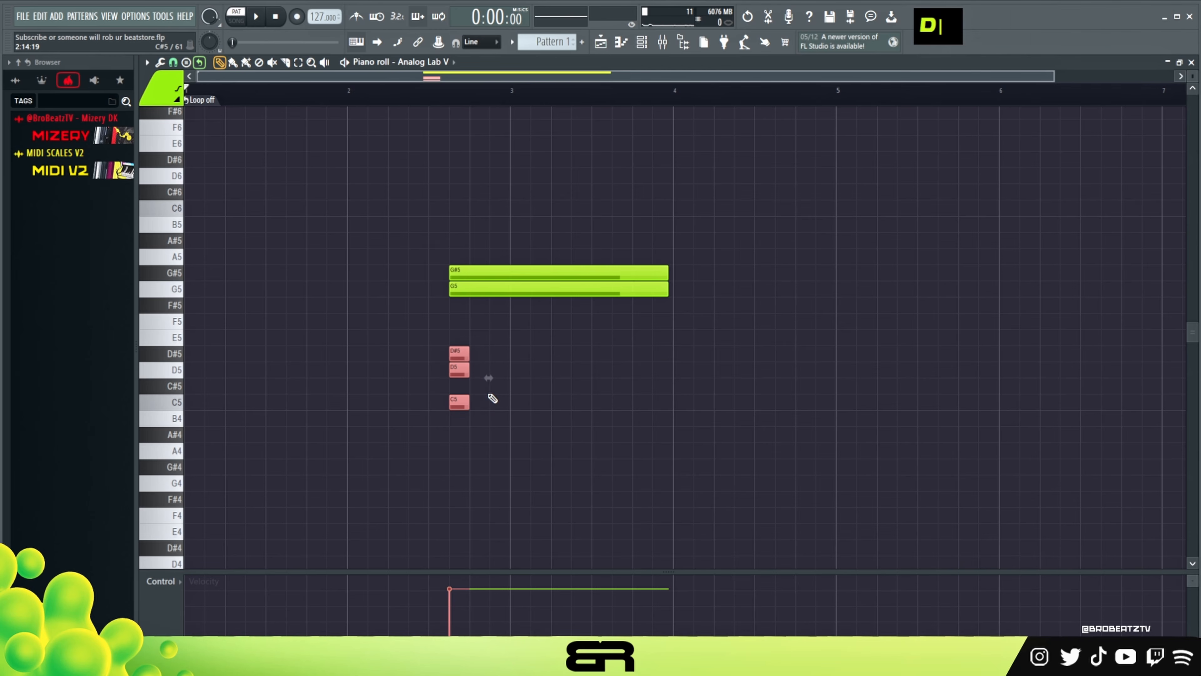
- Set the snap to 1/3 beat and arrange the short notes as a descending D#5, D5, C5 run from bar 1
left_click(173, 62)
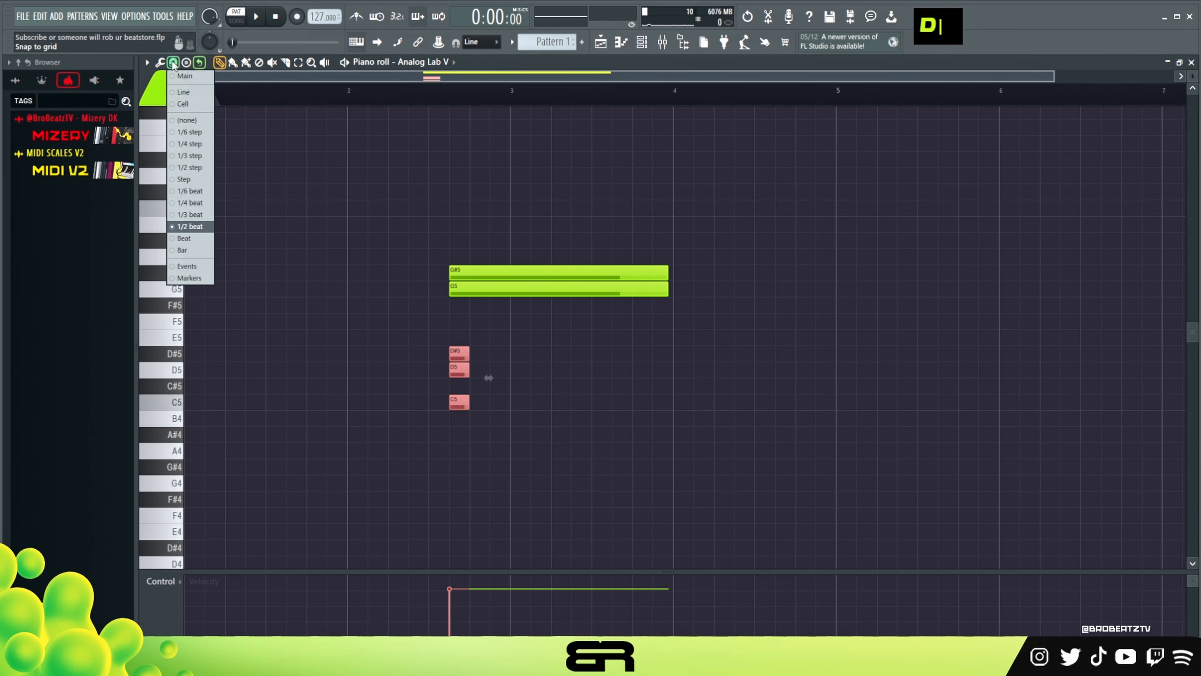
left_click(192, 214)
right_click(295, 330)
left_click_drag(1052, 75, 760, 76)
left_click_drag(509, 369, 610, 423)
left_click_drag(551, 320, 191, 398)
left_click_drag(209, 368, 195, 403)
left_click_drag(221, 326, 207, 419)
key("shift+d")
left_click_drag(202, 369, 192, 412)
left_click_drag(194, 399, 235, 402)
left_click(266, 408, "ctrl")
- Duplicate the three-note D#5, D5, C5 run eleven times in a row to fill bars 1 to 3
left_click_drag(265, 342, 187, 415)
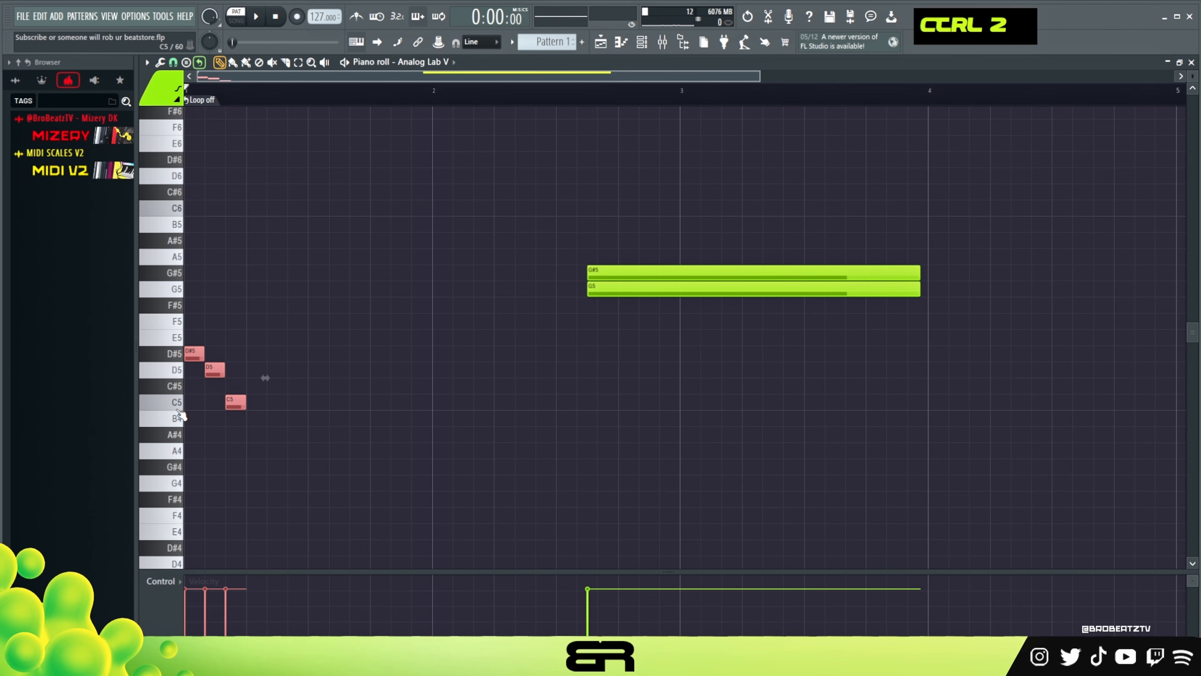
key("ctrl+b")
key("ctrl+b")
key("ctrl+b")
key("ctrl+b")
key("ctrl+b")
key("ctrl+b")
key("ctrl+b")
key("ctrl+b")
key("ctrl+b")
key("ctrl+b")
key("ctrl+b")
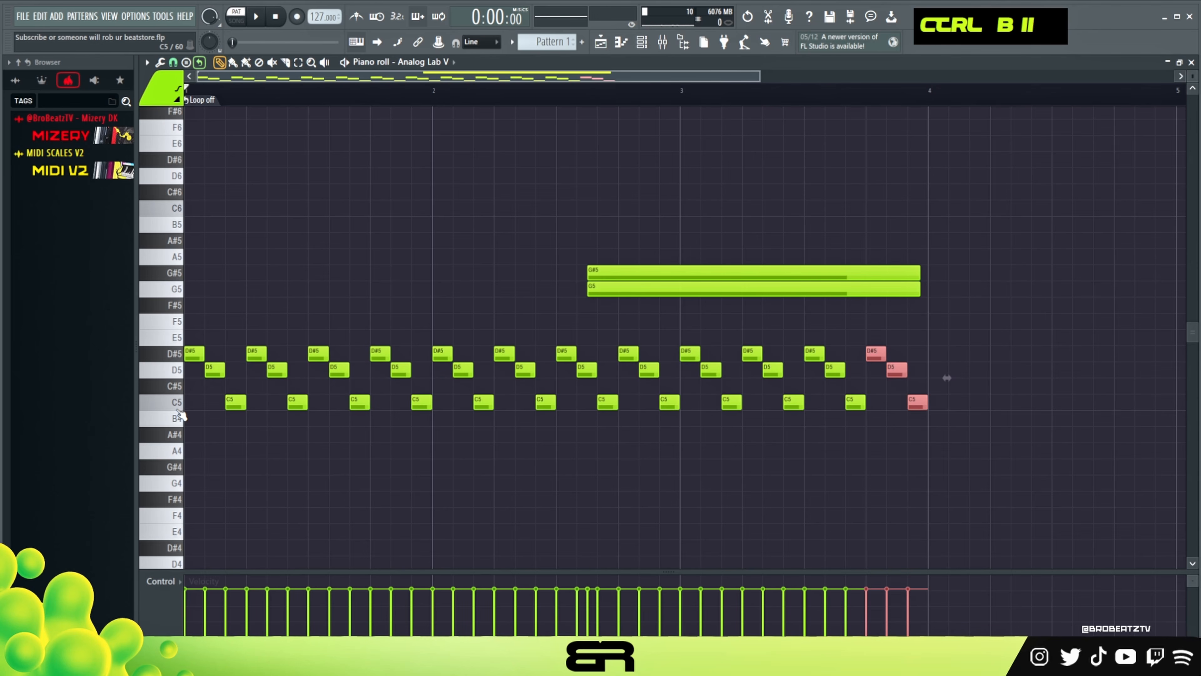
right_click(415, 309)
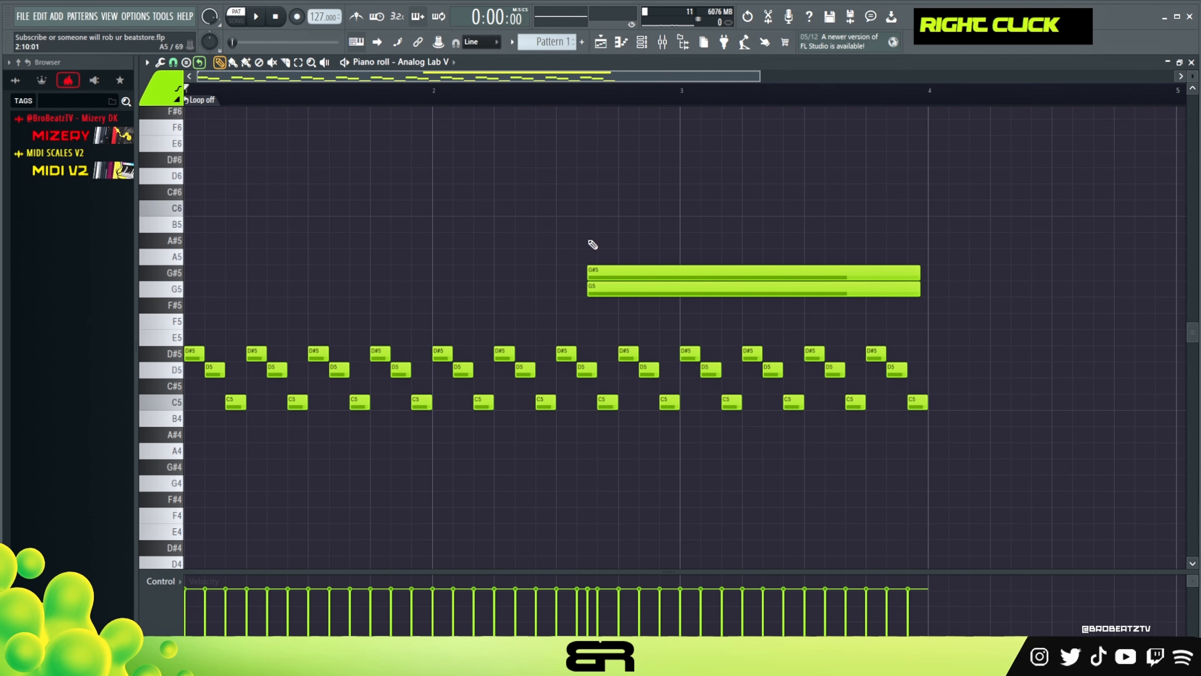
- Turn the long upper notes into 1/3-beat accents, G5 on beat 3 of bars 1 and 2 and G#5 starting bar 2, and play back
left_click_drag(592, 245, 691, 336)
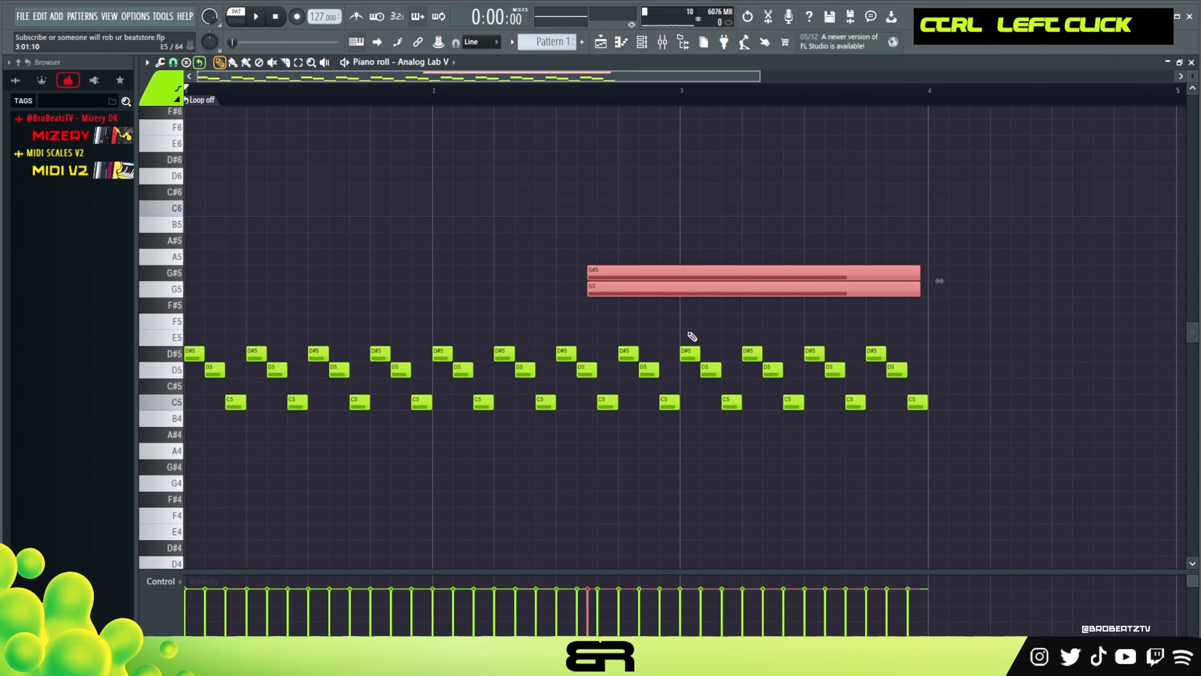
left_click_drag(674, 290, 271, 290)
mouse_move(516, 289)
left_mouse_down()
mouse_move(242, 291)
mouse_move(315, 274)
mouse_move(439, 273)
mouse_move(563, 308)
left_mouse_up()
left_click(315, 271, "ctrl")
right_click(601, 271)
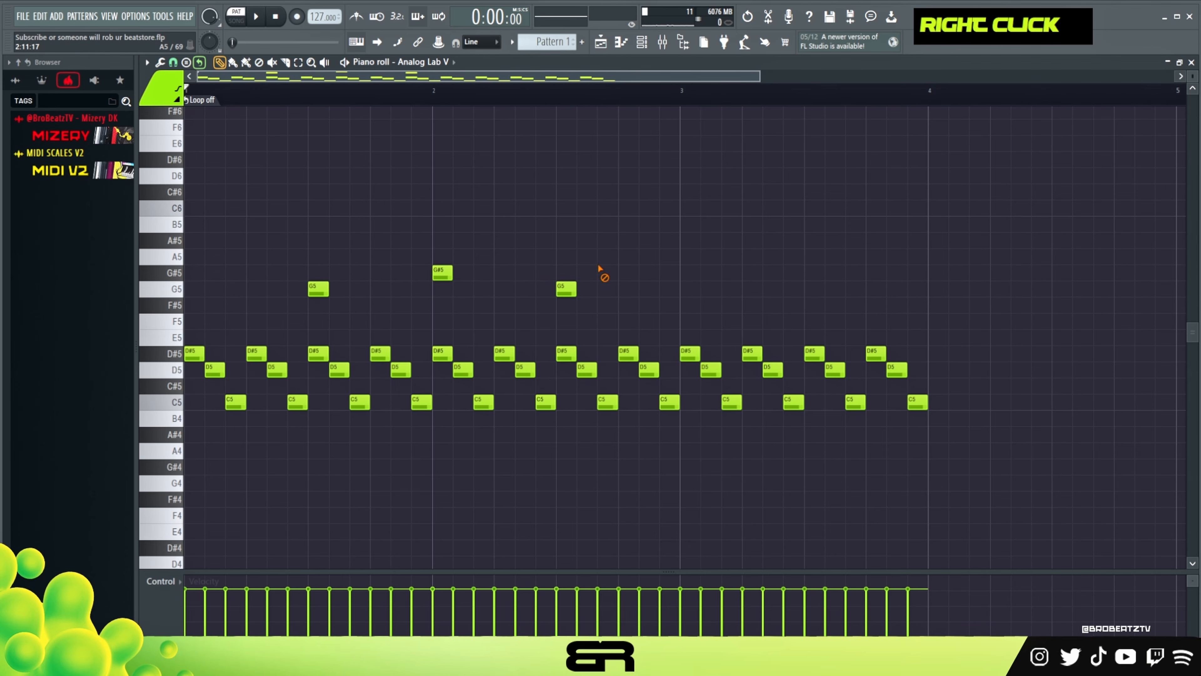
key("space")
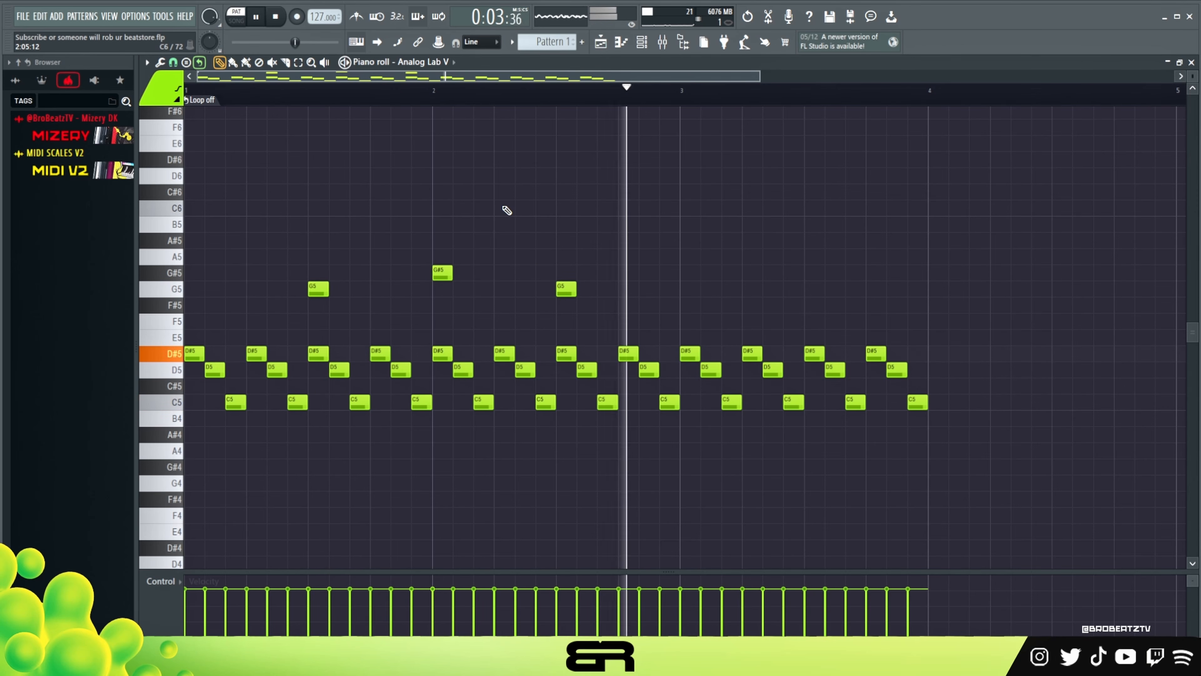
key("space")
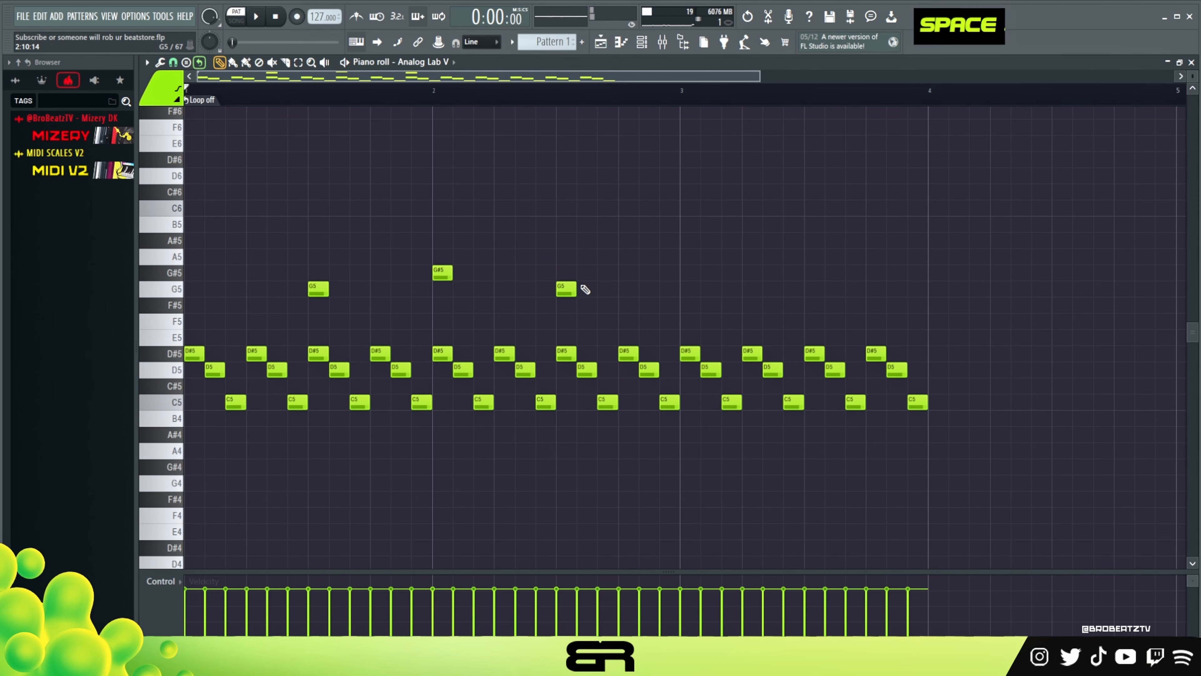
- Delete the notes in bar 3 and duplicate the two-bar phrase to fill bars 1 to 4
left_click_drag(998, 298, 689, 440, "ctrl")
key("Delete")
left_click_drag(657, 239, 185, 509, "ctrl")
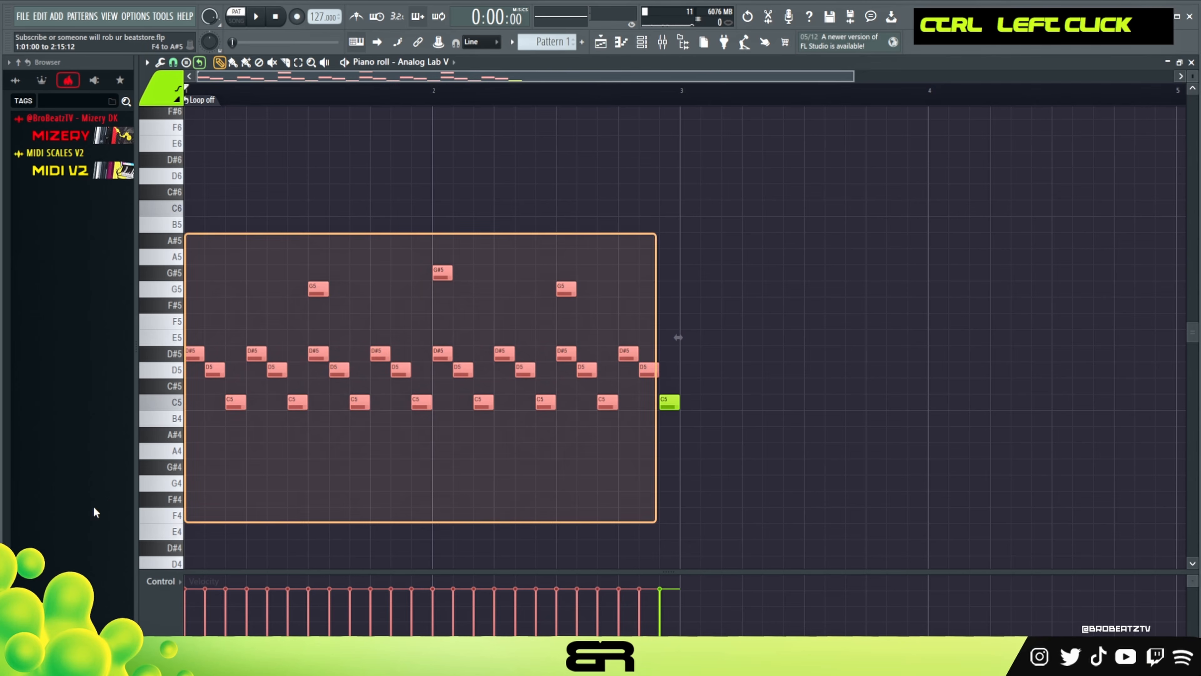
left_click_drag(796, 236, 185, 520, "ctrl")
key("ctrl+b")
right_click(572, 227)
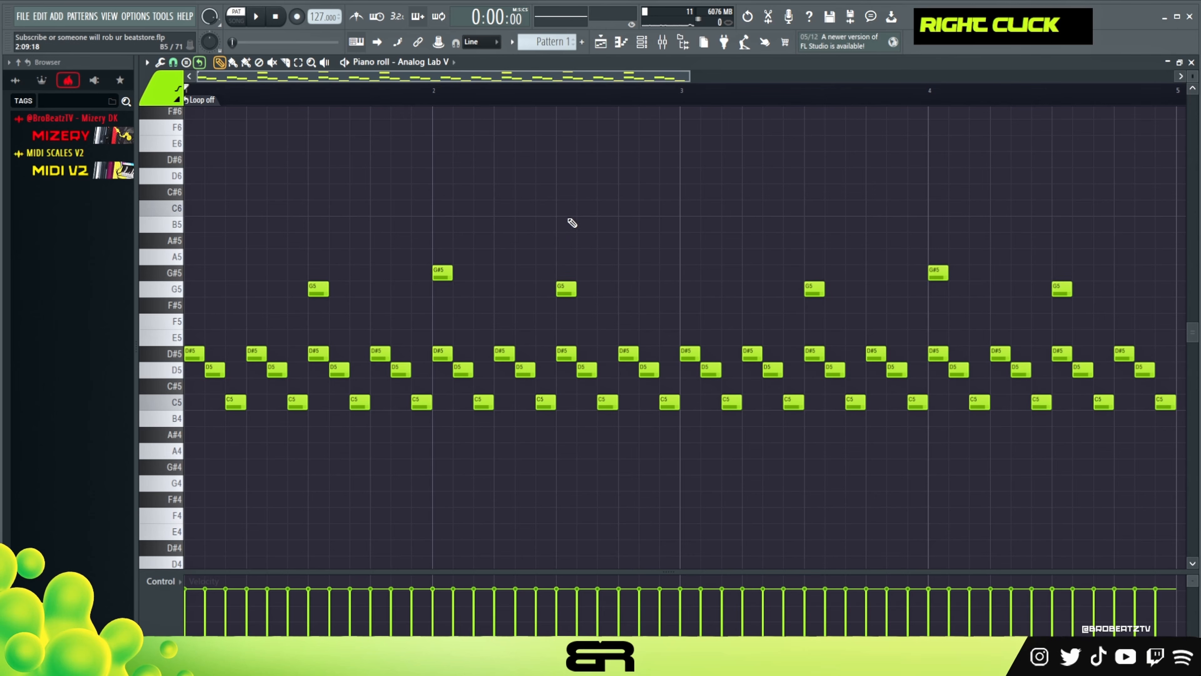
- Transpose the whole melody up one octave and play it back briefly
right_click(469, 268, "ctrl")
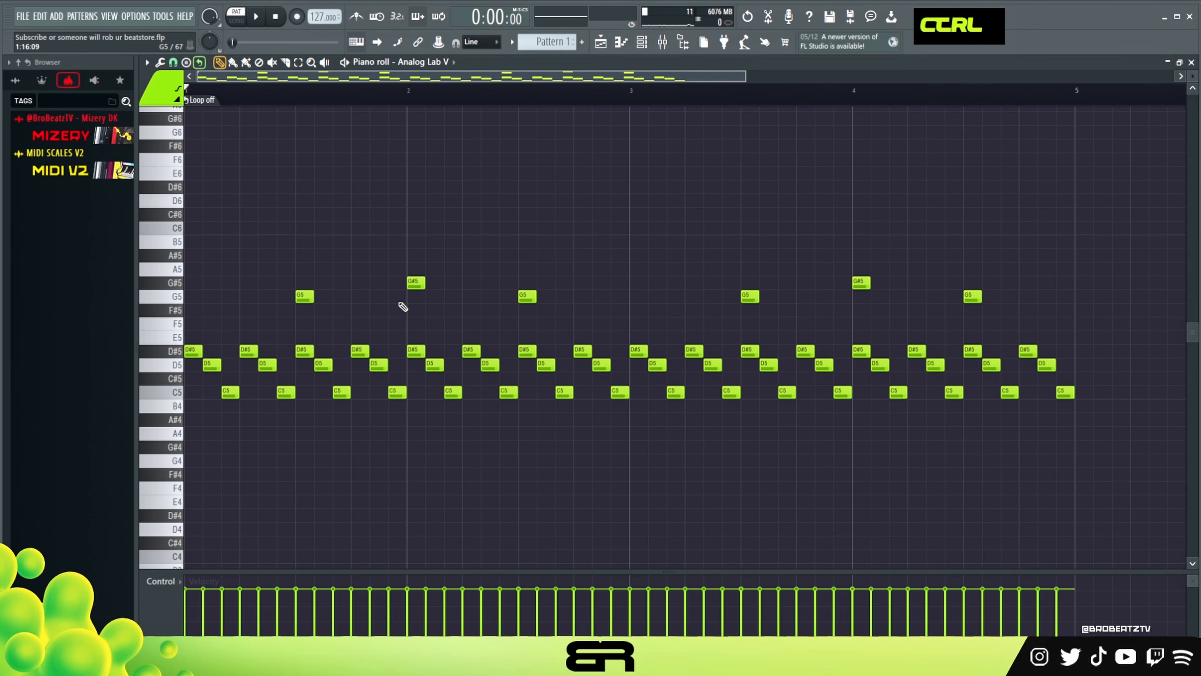
key("ctrl+a")
key("ctrl+Up")
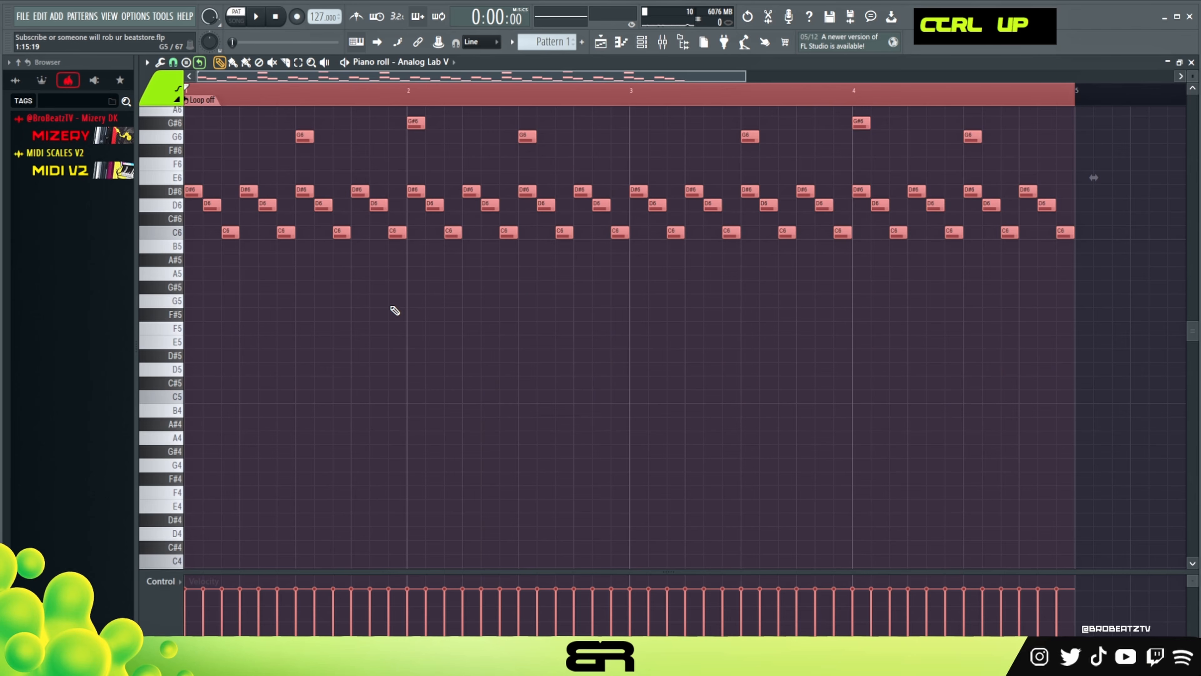
scroll(395, 310, "up", 4)
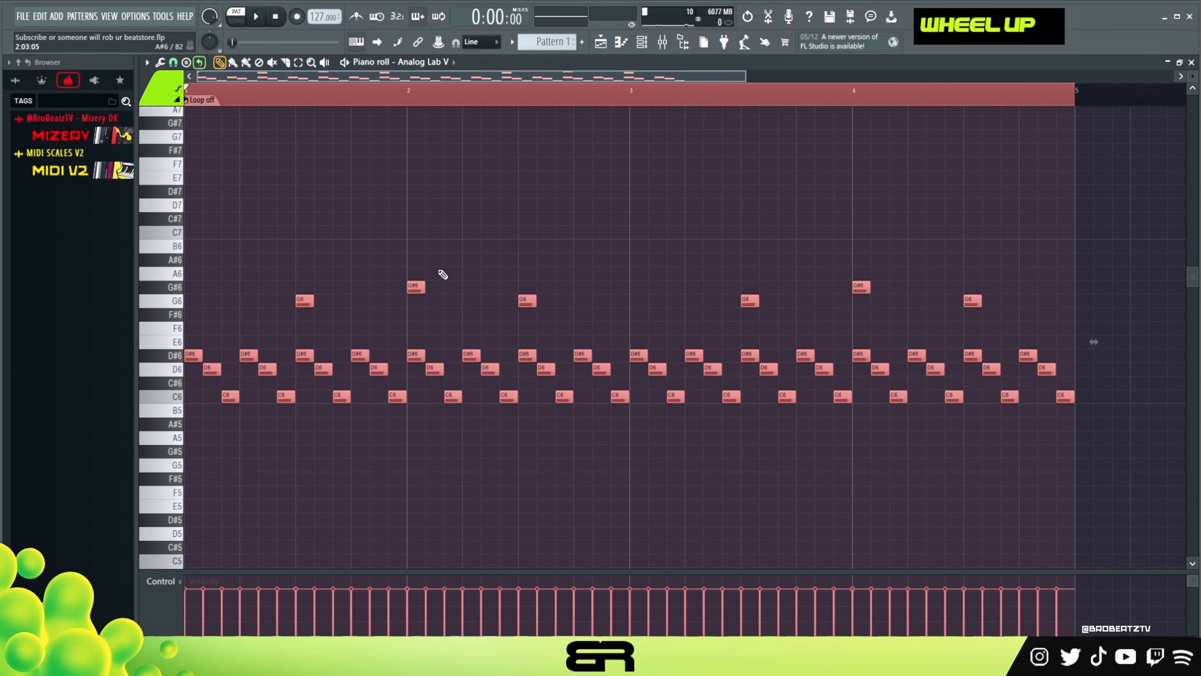
key("space")
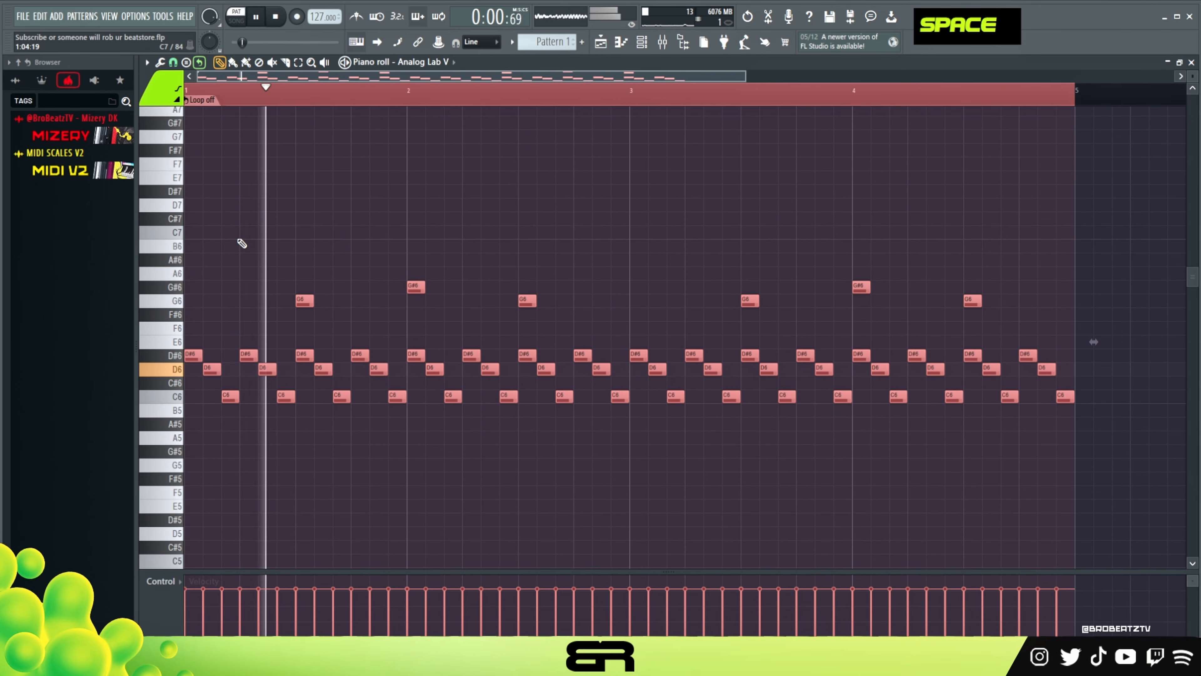
key("space")
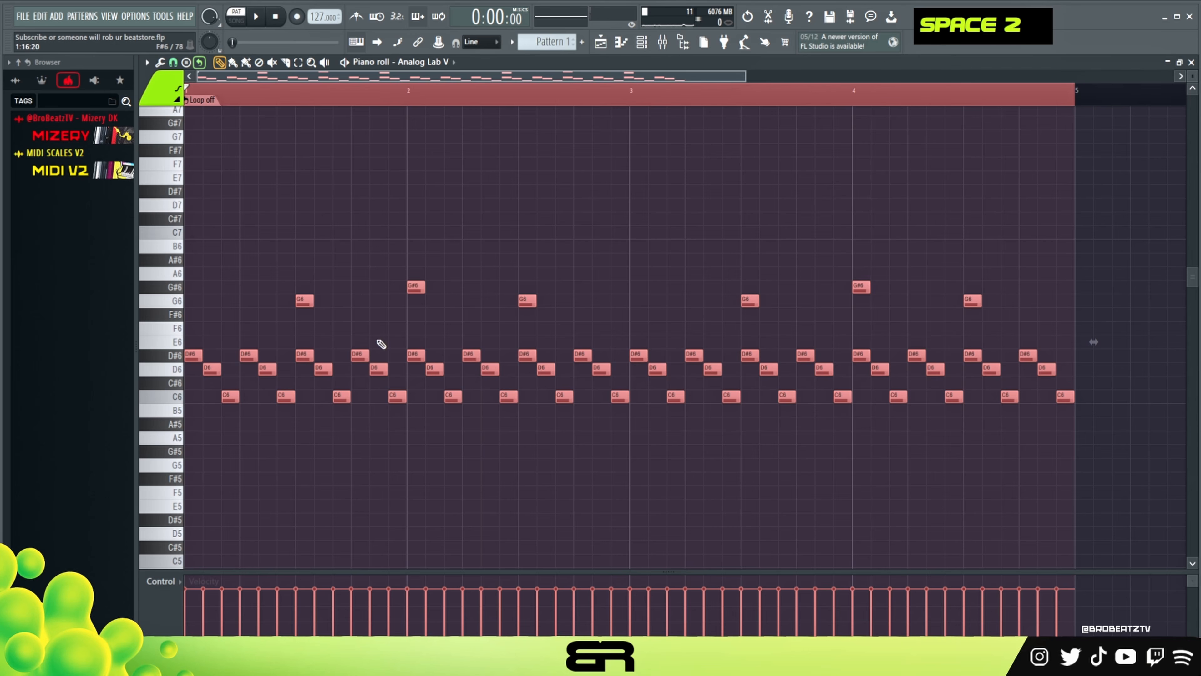
- Copy the four-bar melody so that the copy starts at bar 5
key("shift")
mouse_move(192, 355)
left_mouse_down()
mouse_move(719, 354)
mouse_move(1084, 371)
left_mouse_up()
left_click_drag(537, 81, 764, 103)
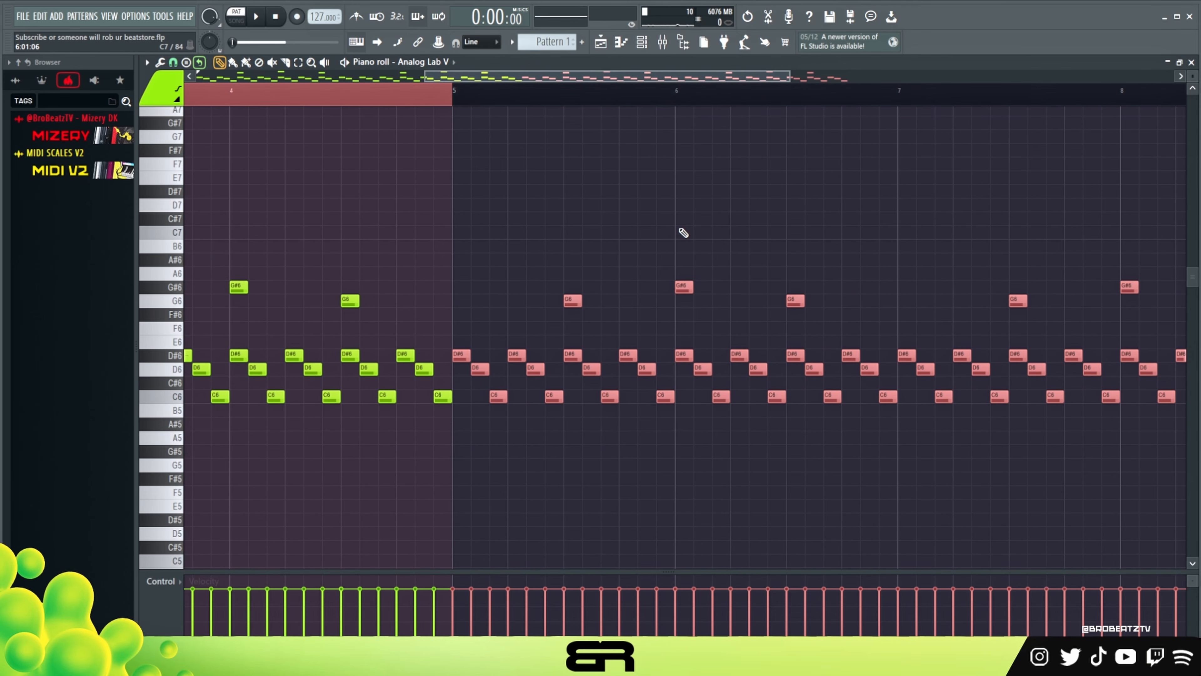
- Transpose the copied phrase up seven semitones and down one octave, and return it to its original pitch
key("shift+Up")
key("shift+Up")
key("shift+Up")
key("shift+Up")
key("shift+Up")
key("shift+Up")
key("shift+Up")
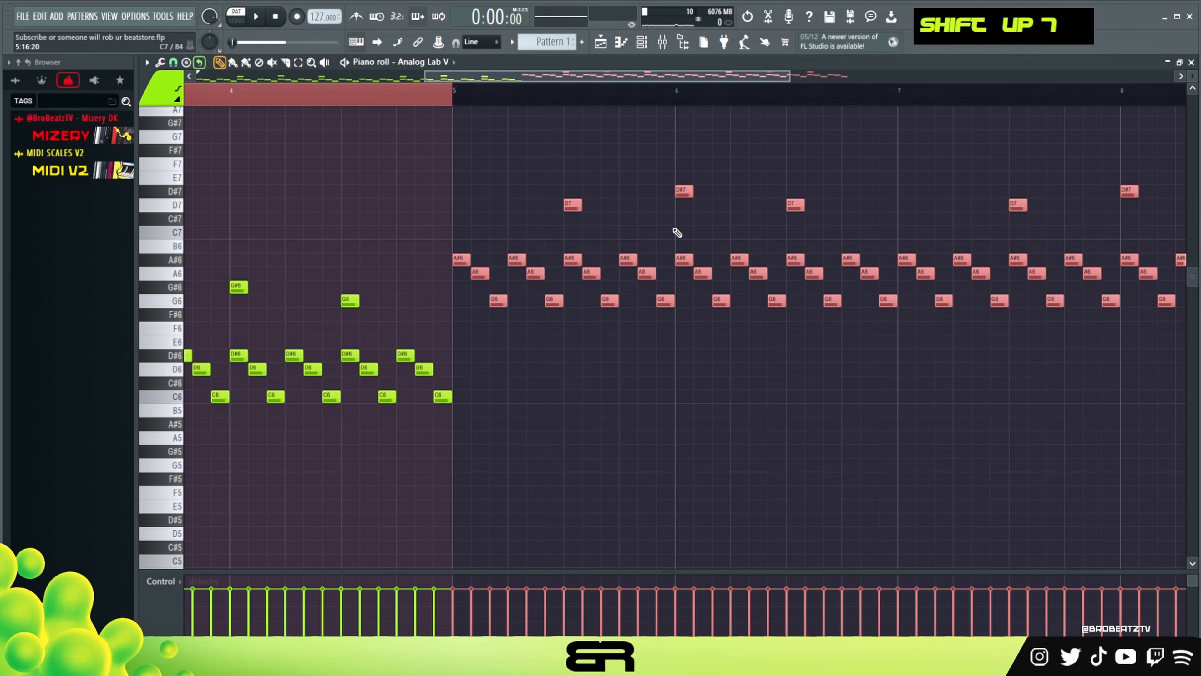
key("ctrl+Down")
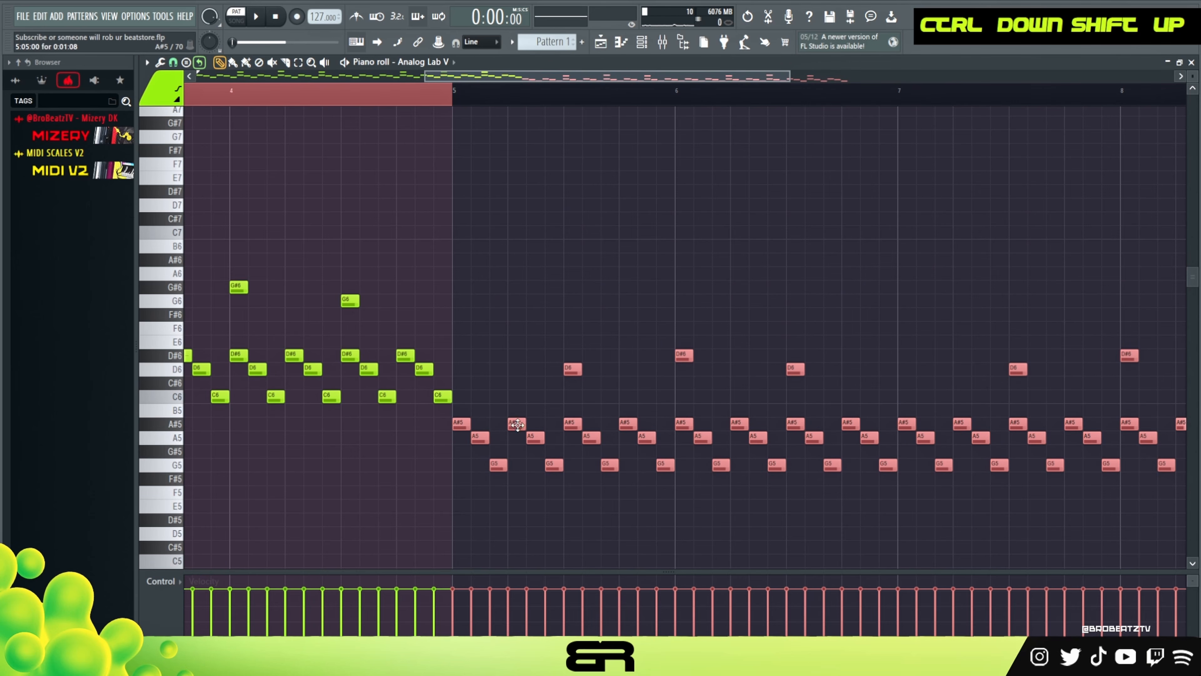
left_click_drag(462, 426, 465, 355)
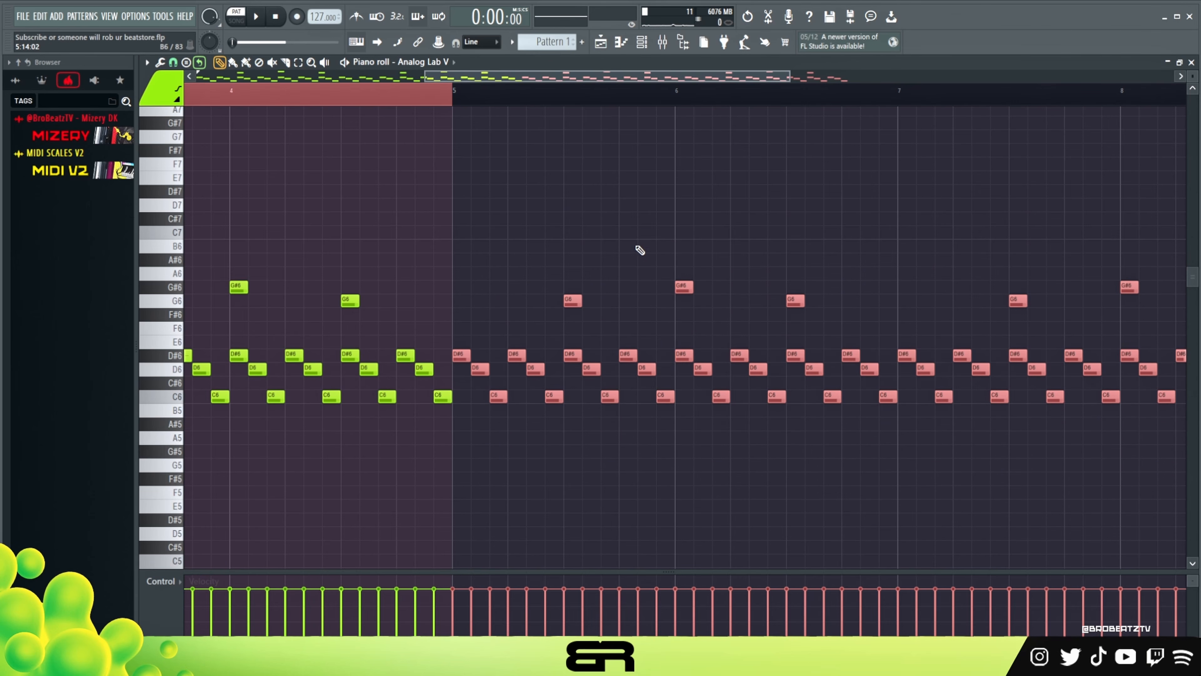
- Transpose the copied phrase from bar 5 onward down five semitones, clear the selection and play the melody back
key("shift+Down")
key("shift+Down")
key("shift+Down")
key("shift+Down")
key("shift+Down")
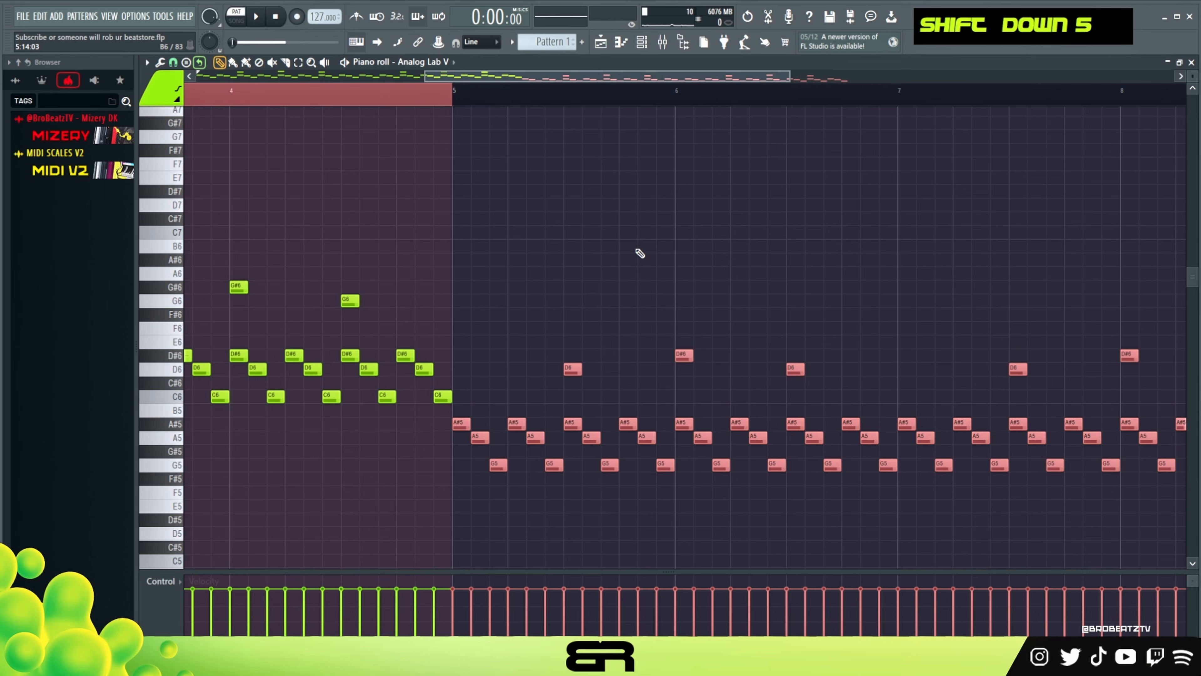
right_click(637, 251)
left_click(294, 100)
right_click(294, 101)
key("space")
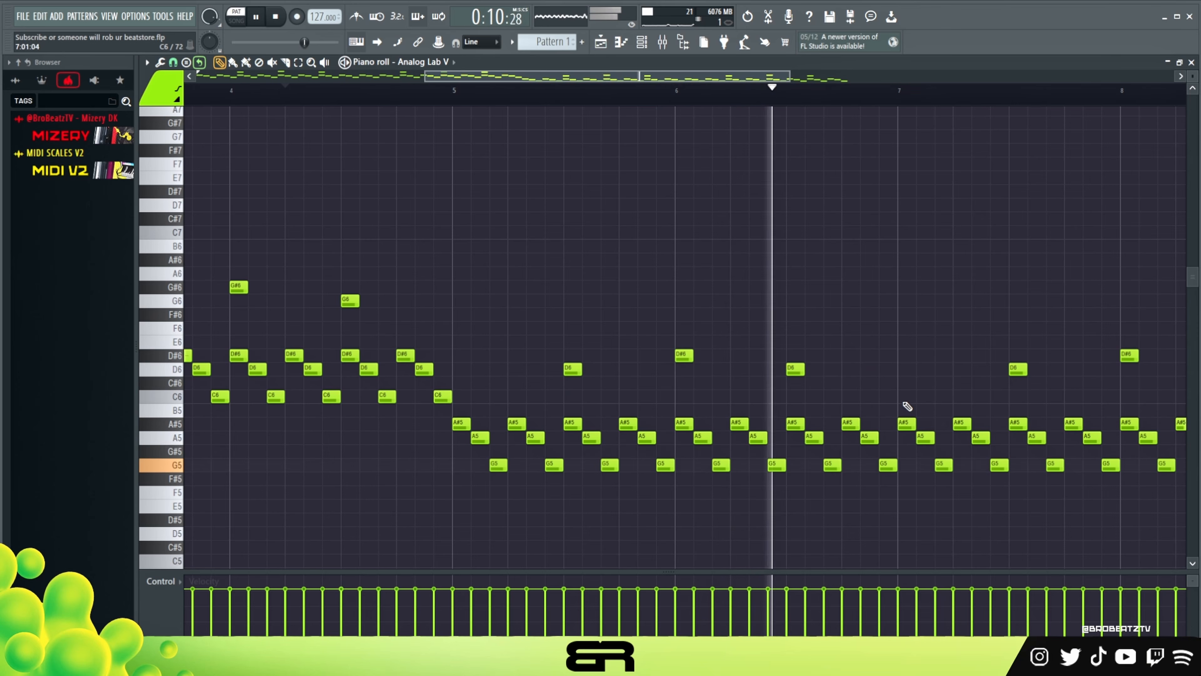
key("space")
- Open the Analog Lab V #2 channel from the channel rack and audition its Bloodshot preset
right_click(550, 233, "ctrl")
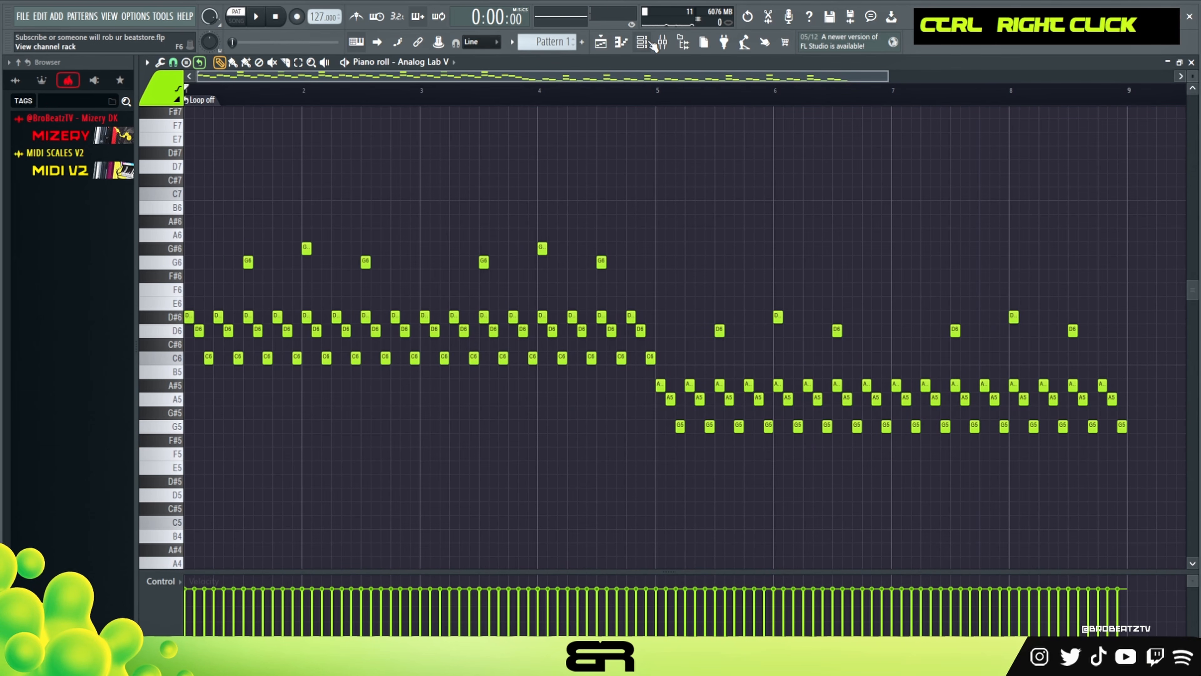
left_click(653, 46)
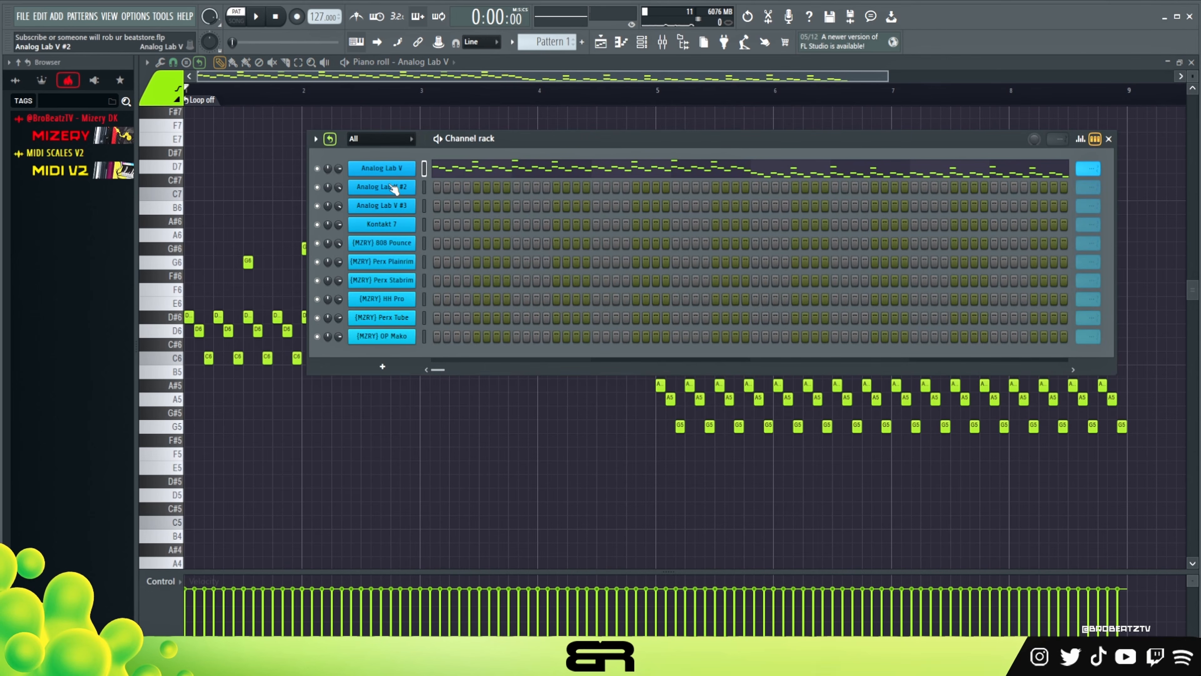
left_click(394, 188)
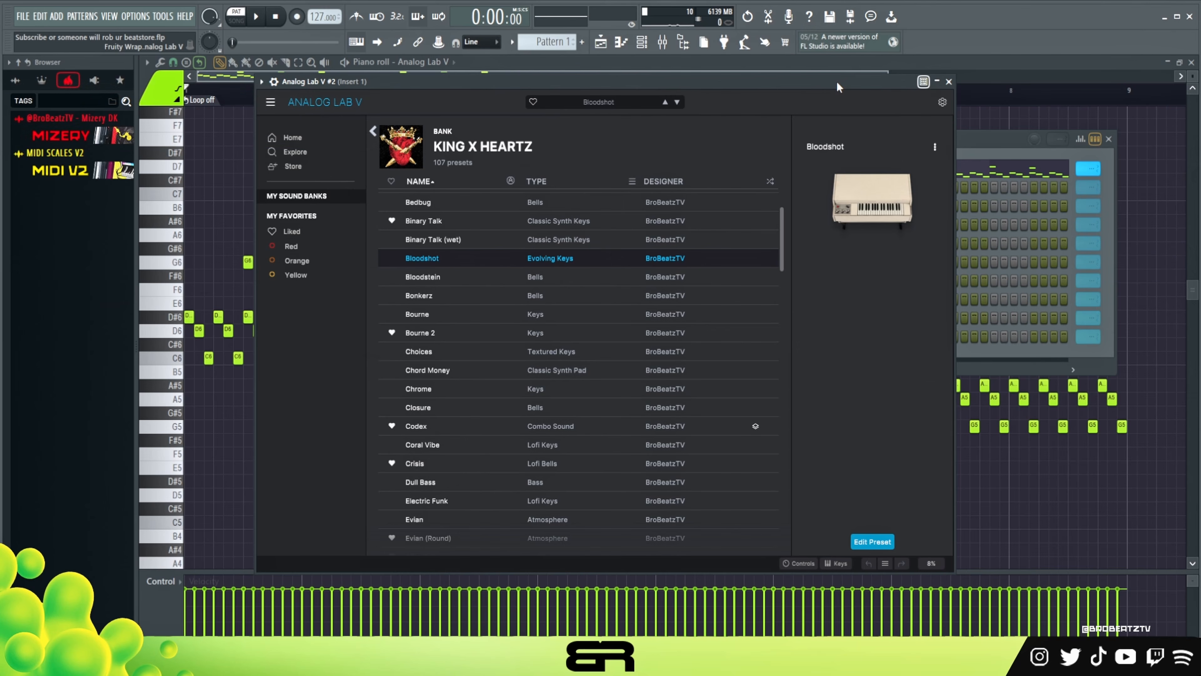
key("3")
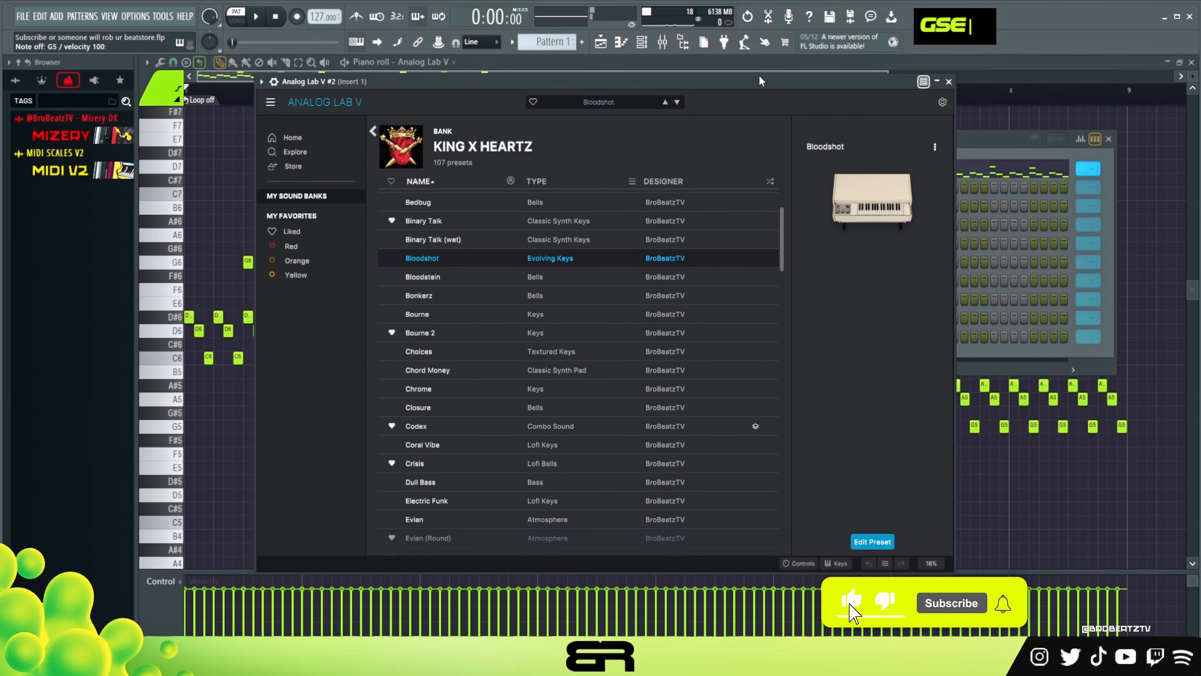
left_click(949, 82)
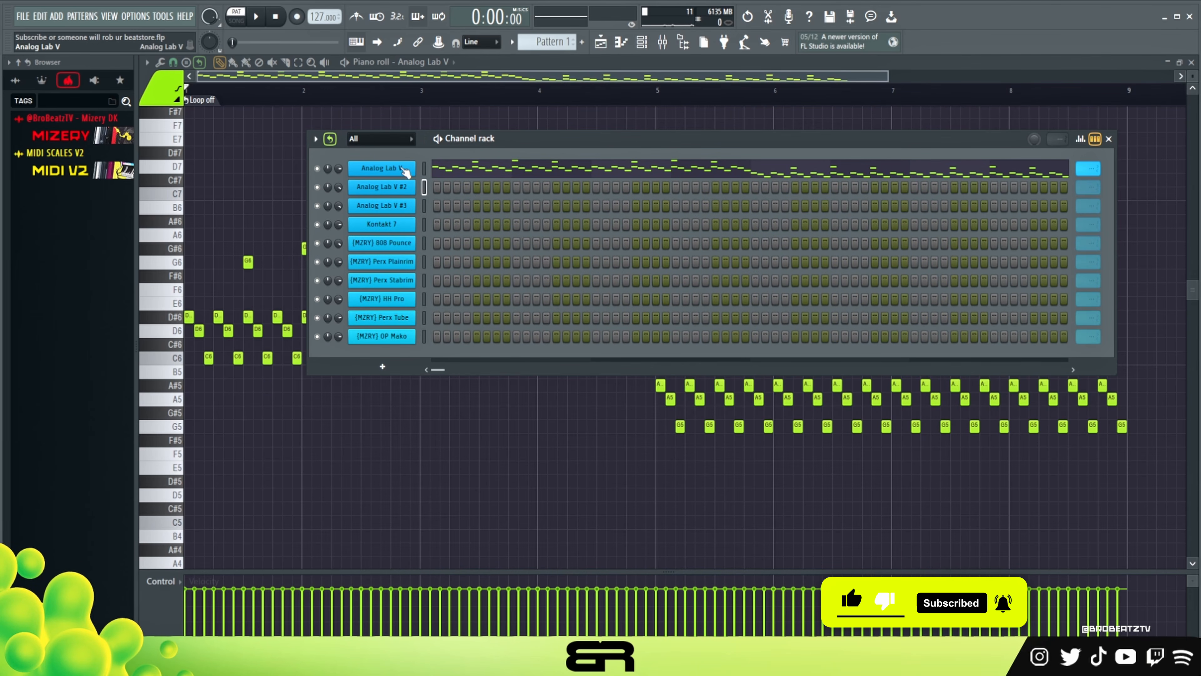
- Copy one C6 note and one G6 note from the start of the Analog Lab V melody
right_click(261, 169)
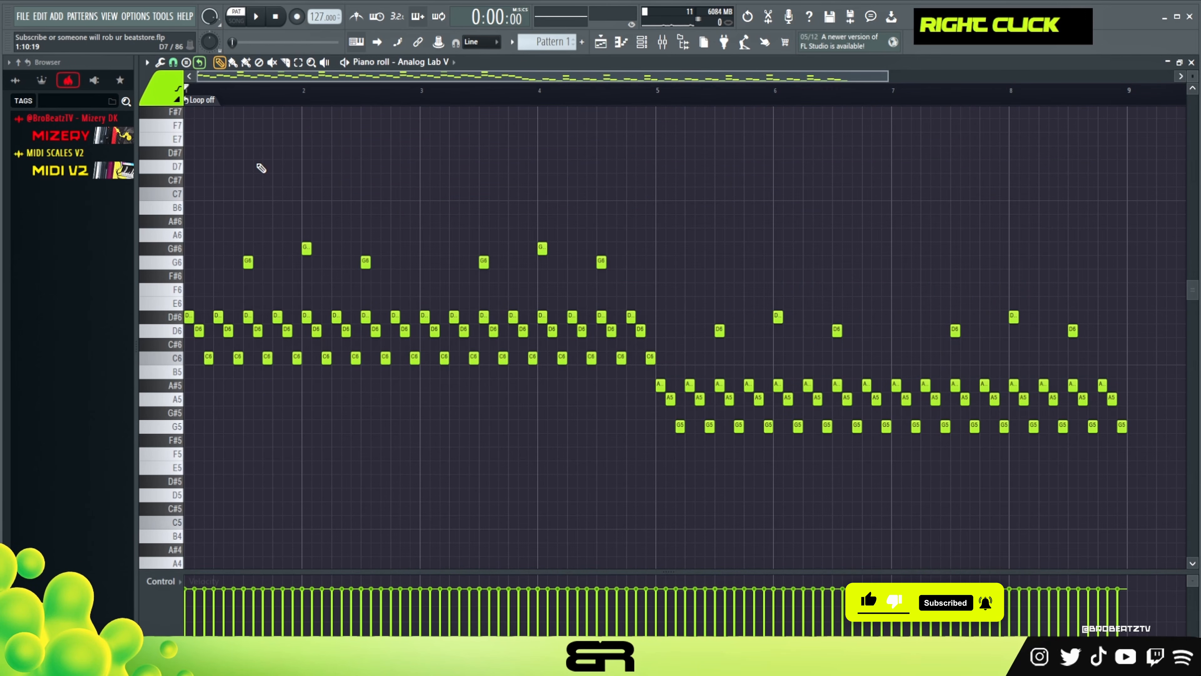
left_click_drag(1097, 175, 330, 442)
right_click(331, 440)
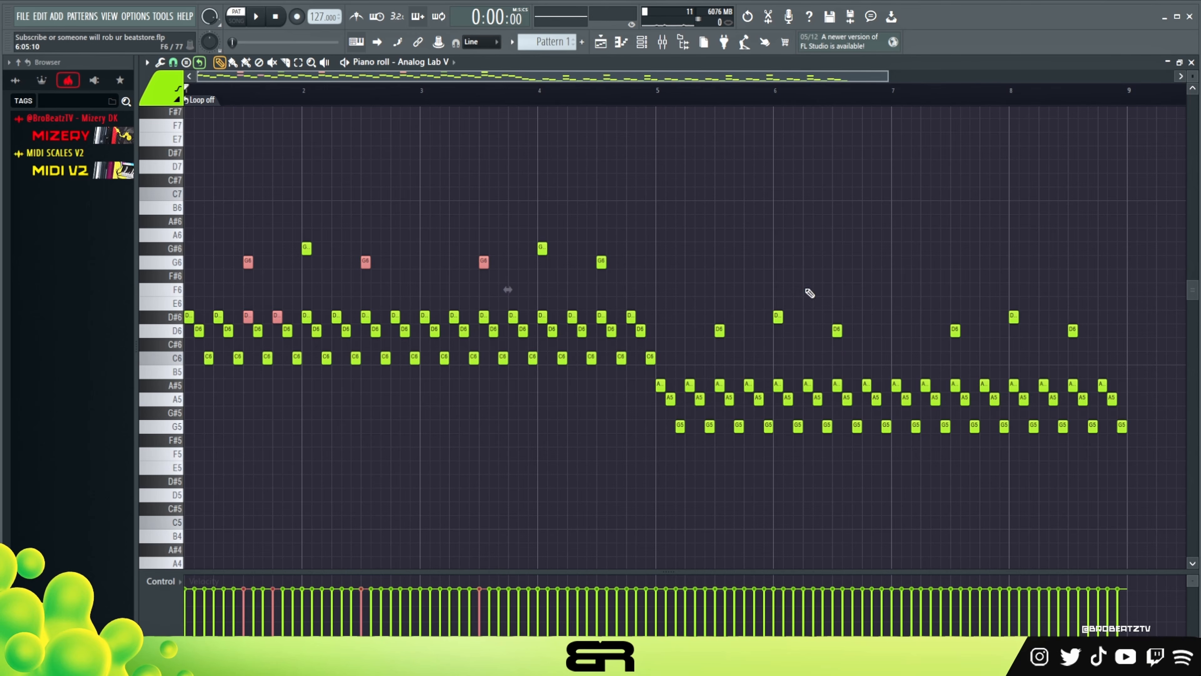
right_click(809, 293)
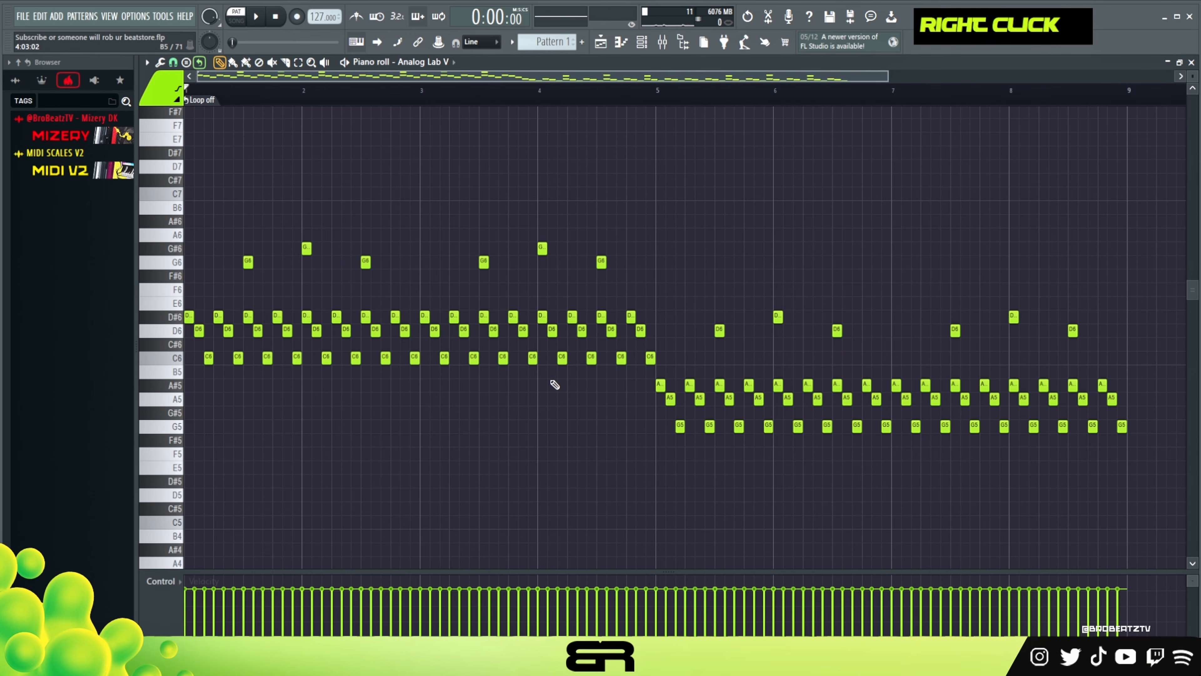
left_click_drag(223, 363, 204, 346)
left_click_drag(224, 242, 261, 266)
key("ctrl+c")
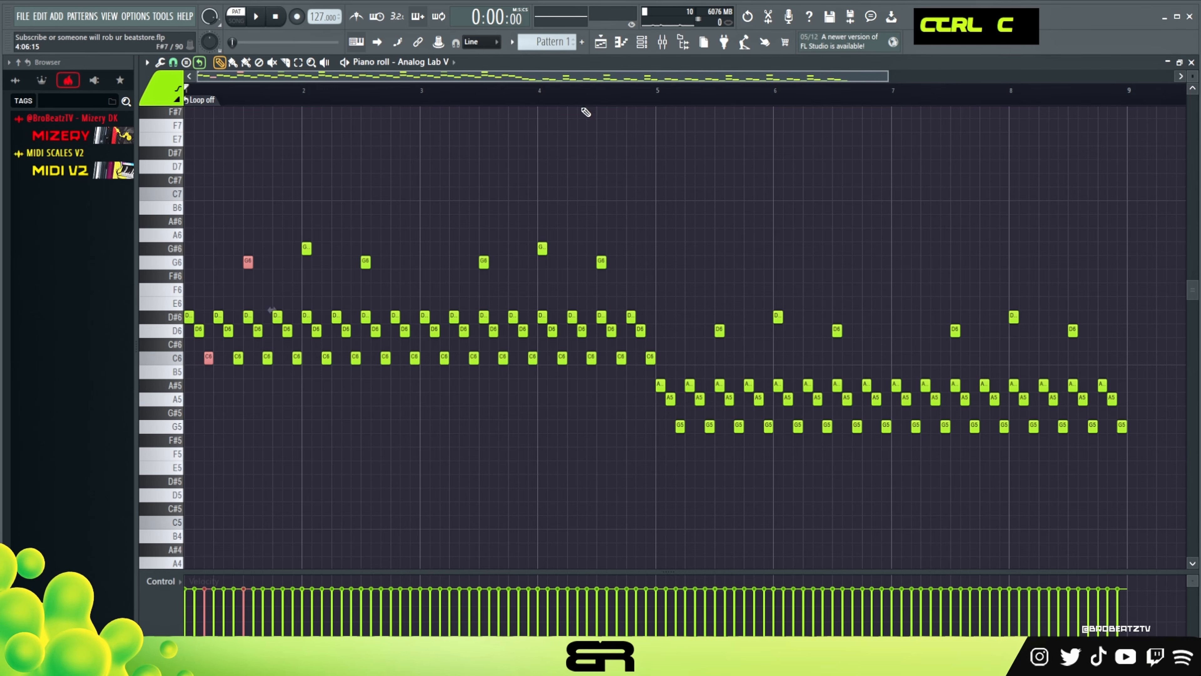
- Paste the copied C6 and G6 notes into the piano roll of Analog Lab V #2
left_click(652, 44)
right_click(400, 185)
left_click(439, 187)
key("ctrl+v")
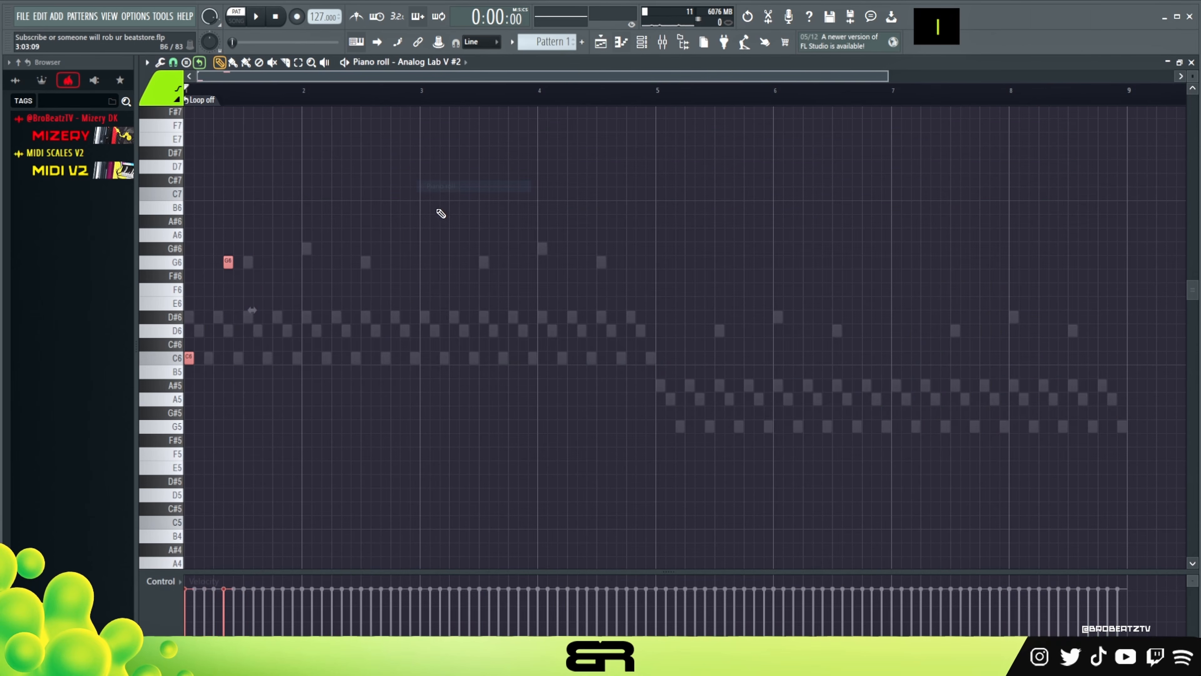
- Stretch the pasted C6 and G6 notes to two bars and duplicate both at bar 3
left_click_drag(228, 261, 418, 263)
left_click_drag(263, 364, 502, 373)
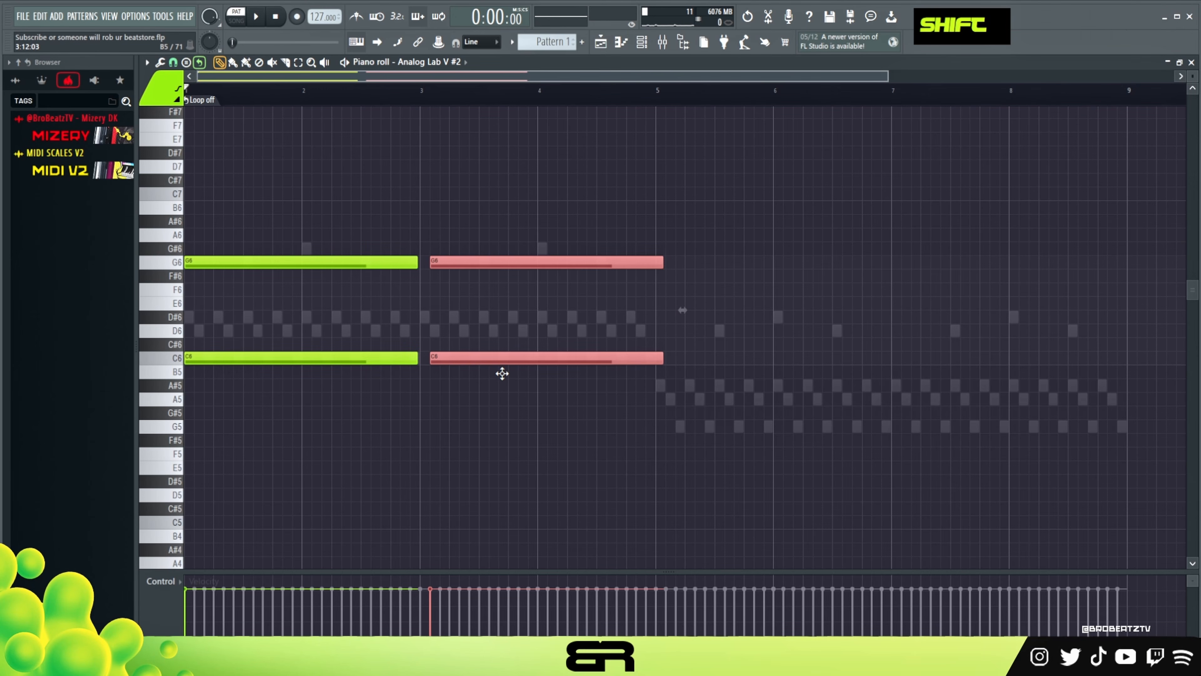
right_click(510, 385)
left_click_drag(525, 188, 505, 364)
- With 1/2 beat snapping, shorten the second C6 note and add a D6 note filling the last half of bar 4
left_click(174, 64)
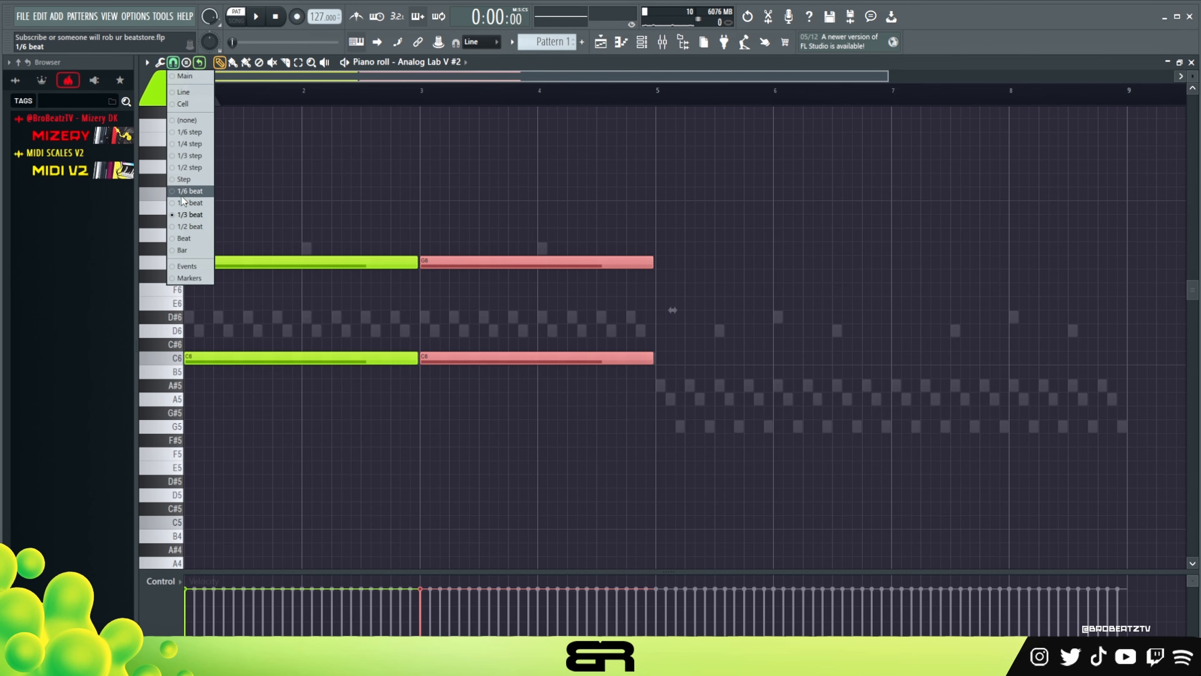
left_click(189, 226)
right_click(627, 301)
left_click_drag(607, 222, 592, 360)
right_click(591, 369)
left_click(574, 349)
left_click_drag(691, 331, 653, 336)
left_click_drag(581, 267, 652, 271)
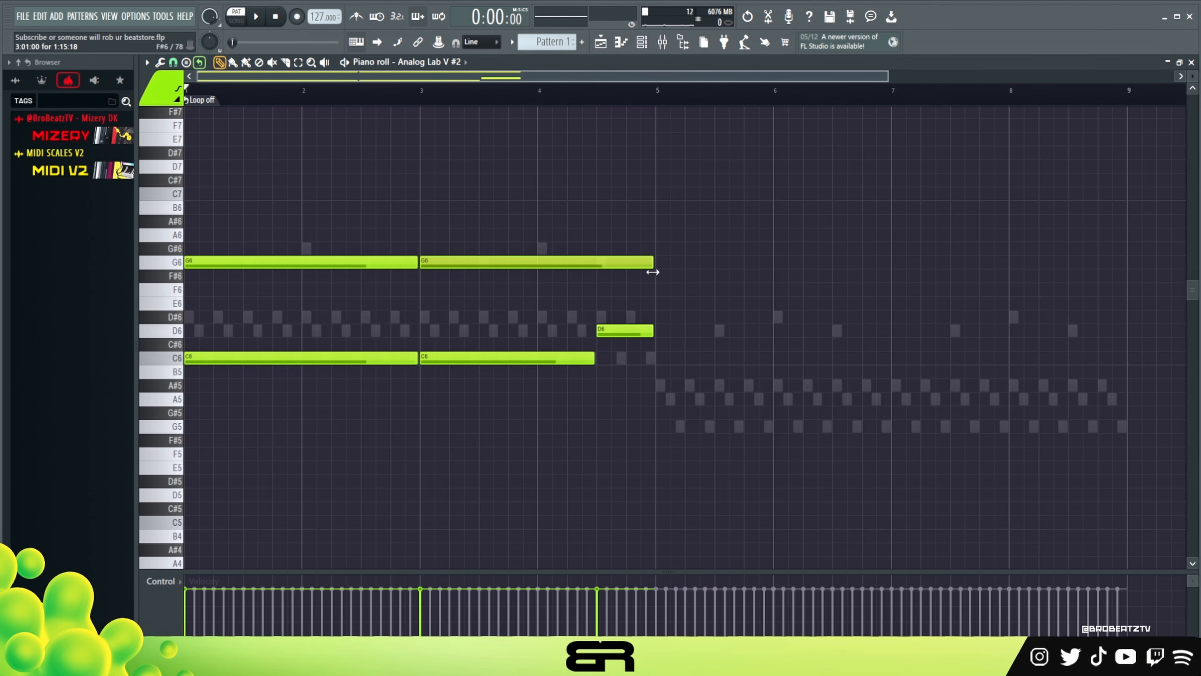
- Select all Analog Lab V #2 notes and lower their velocity while checking it during playback
left_click_drag(703, 228, 228, 370)
key("space")
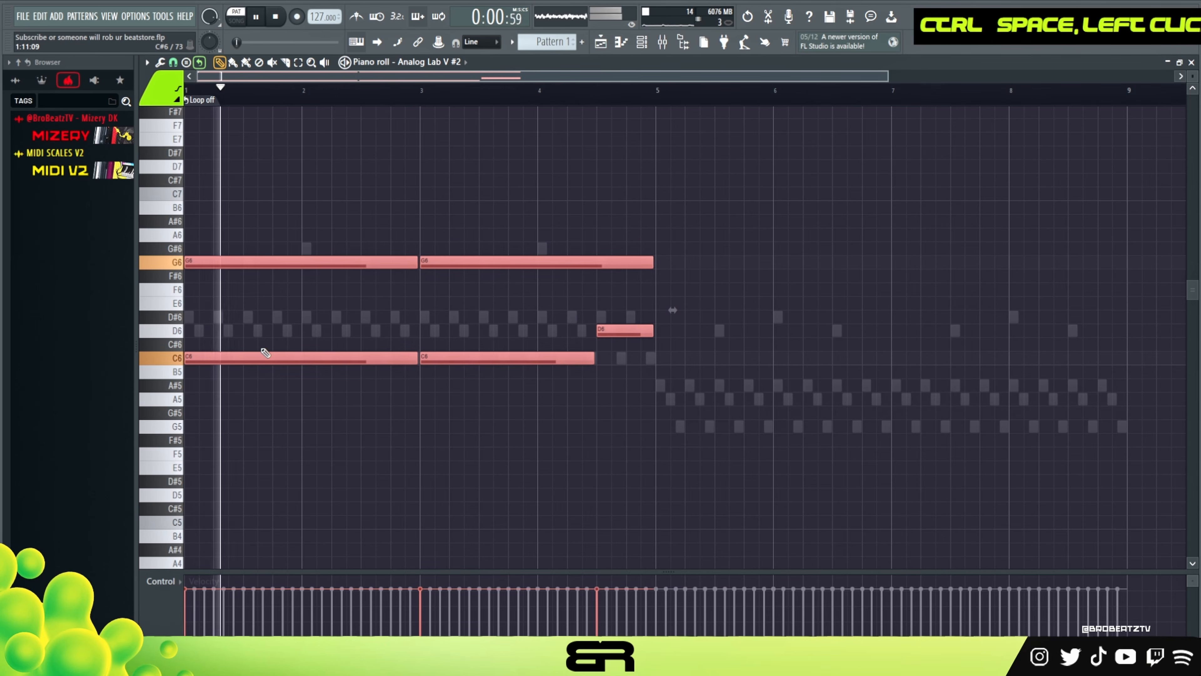
key("space")
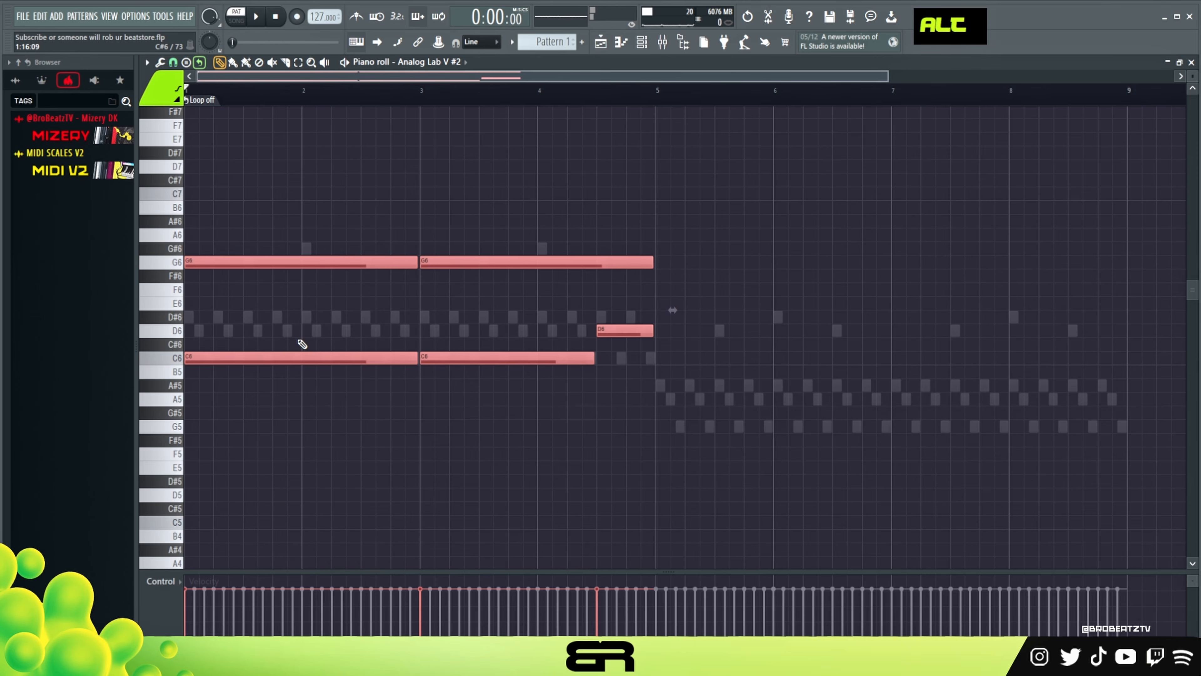
scroll(302, 344, "down", 4, "alt")
key("space")
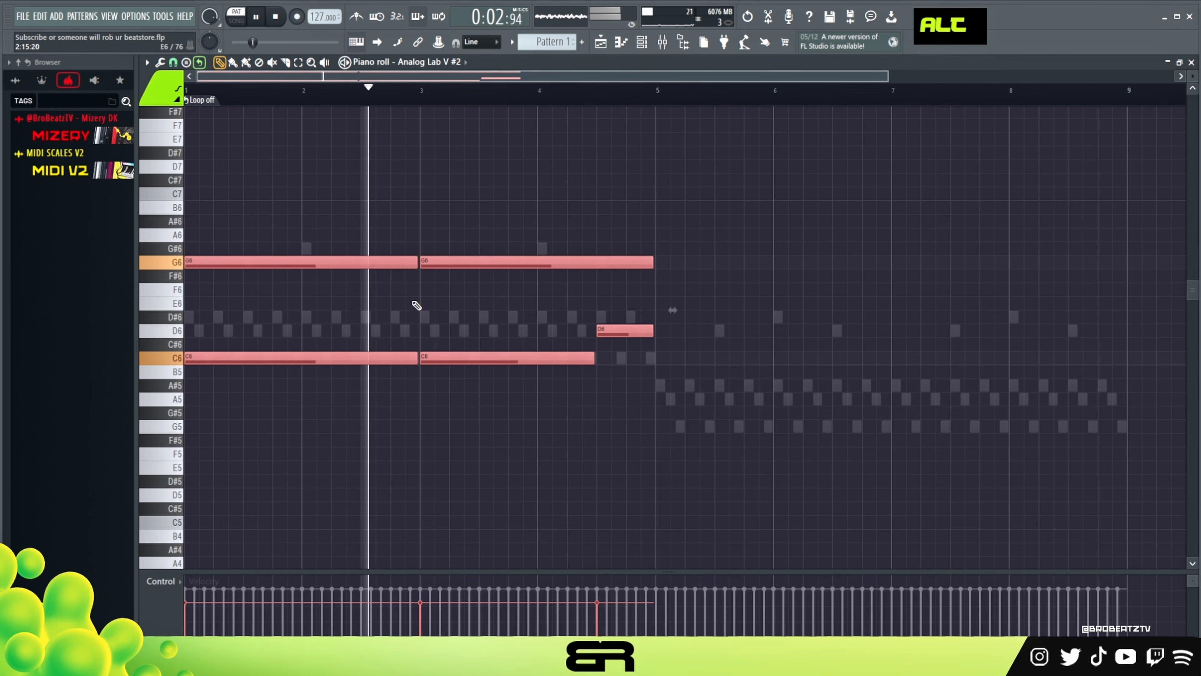
scroll(509, 308, "up", 3, "alt")
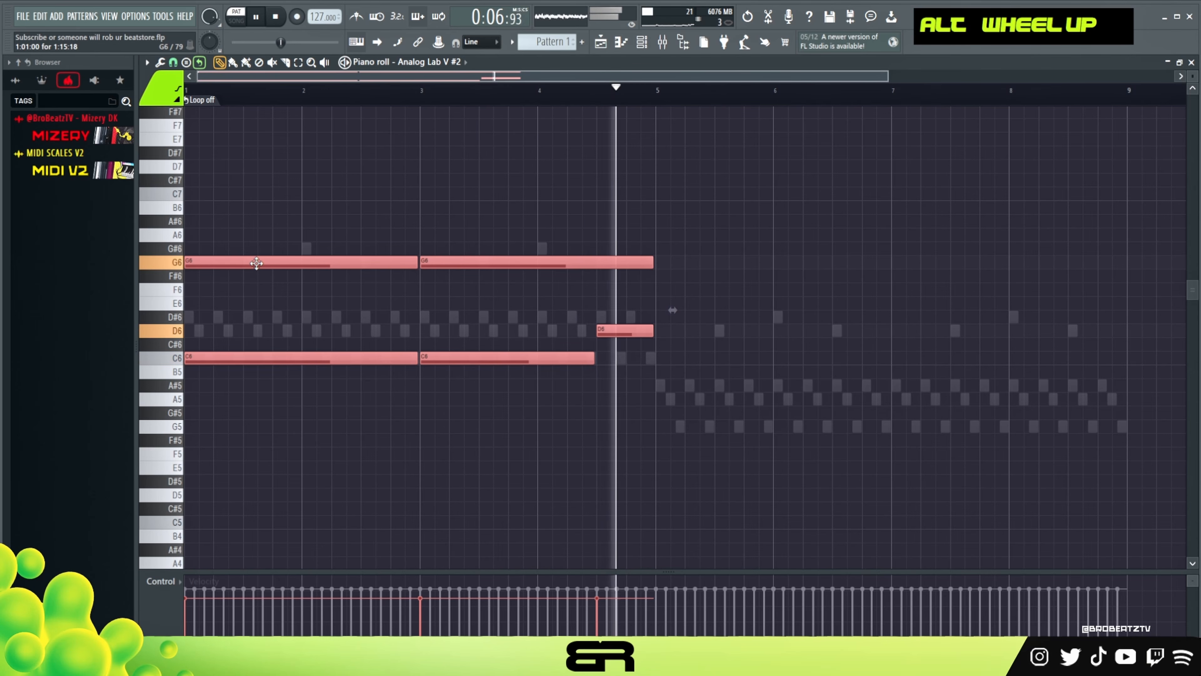
key("space")
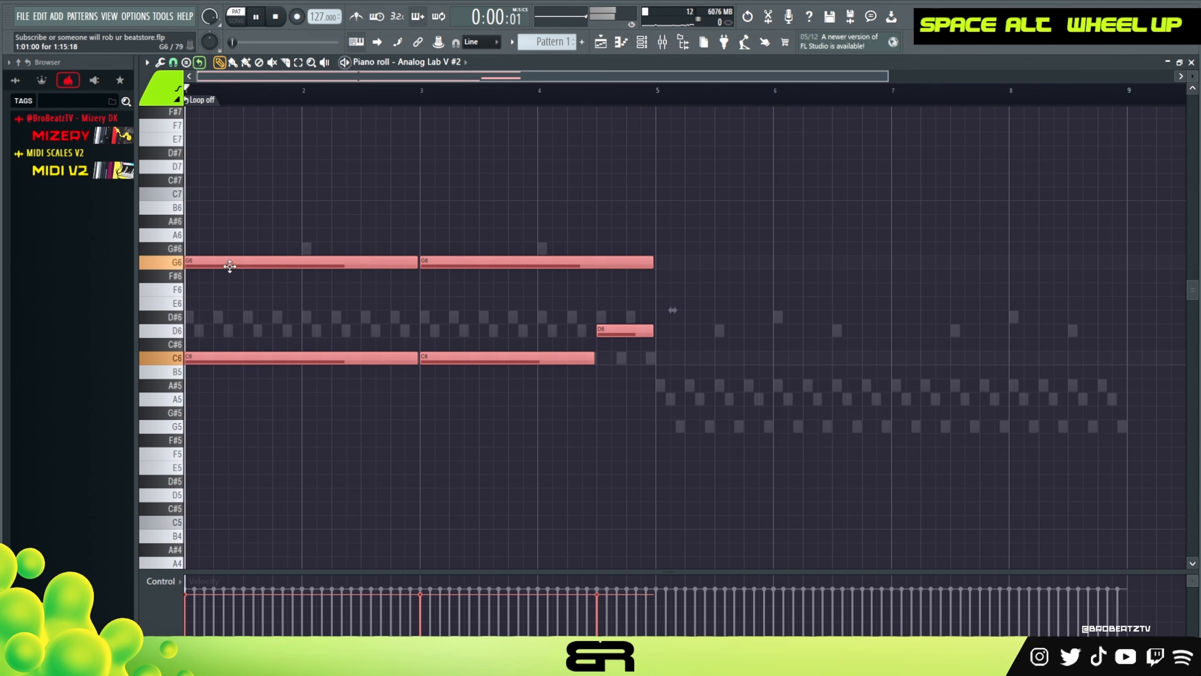
- Duplicate the four-bar chord part at bar 5 and transpose the copy down five semitones
left_click_drag(228, 266, 692, 274, "shift")
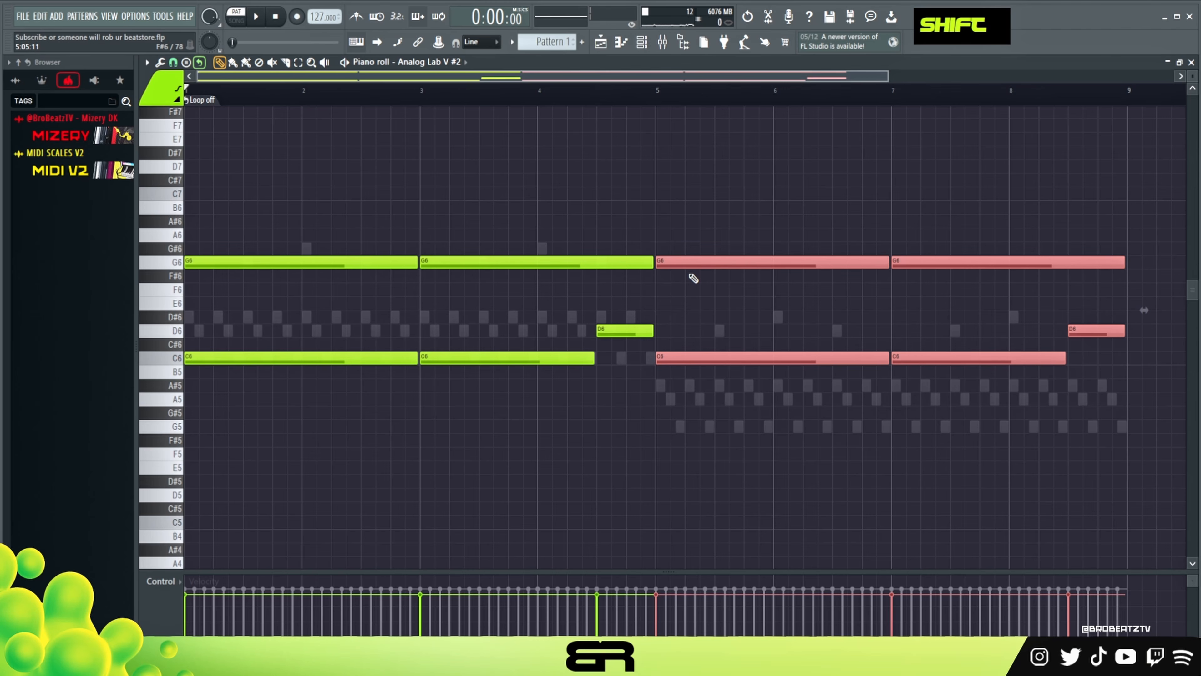
key("shift+Down")
key("shift+Down")
key("shift+Down")
key("shift+Down")
key("shift+Down")
right_click(732, 245)
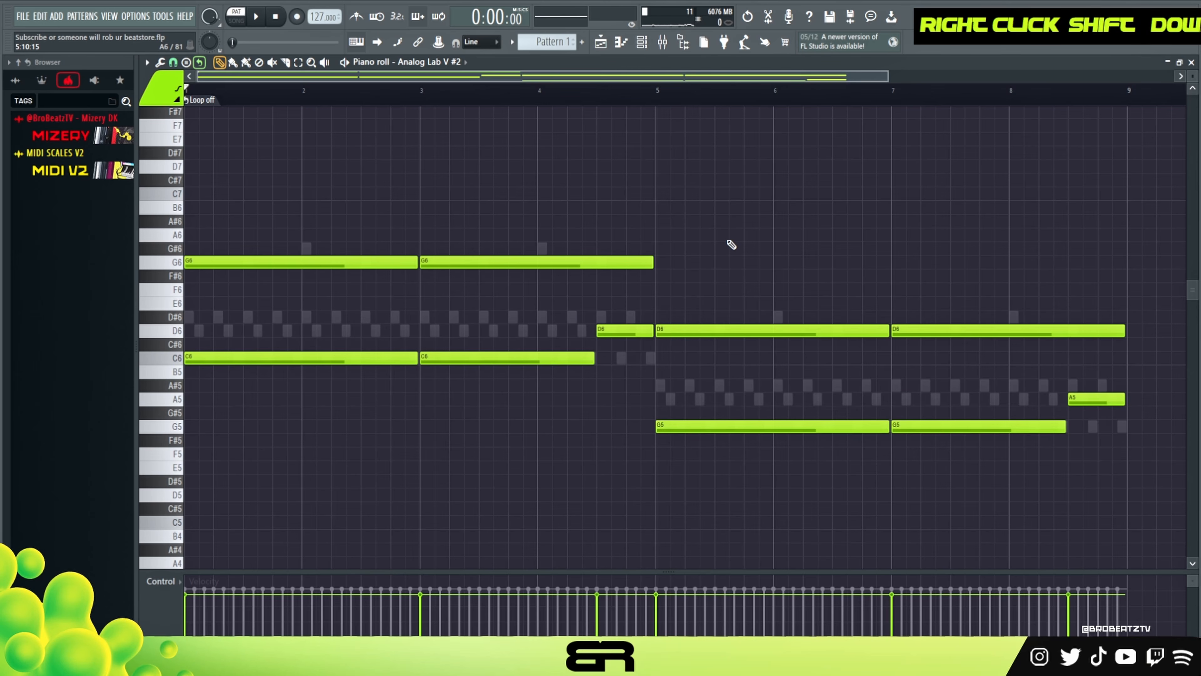
- Play the part back and slightly raise the velocity of the notes in bars 5–8 and in bars 1–4
left_click(414, 100)
key("space")
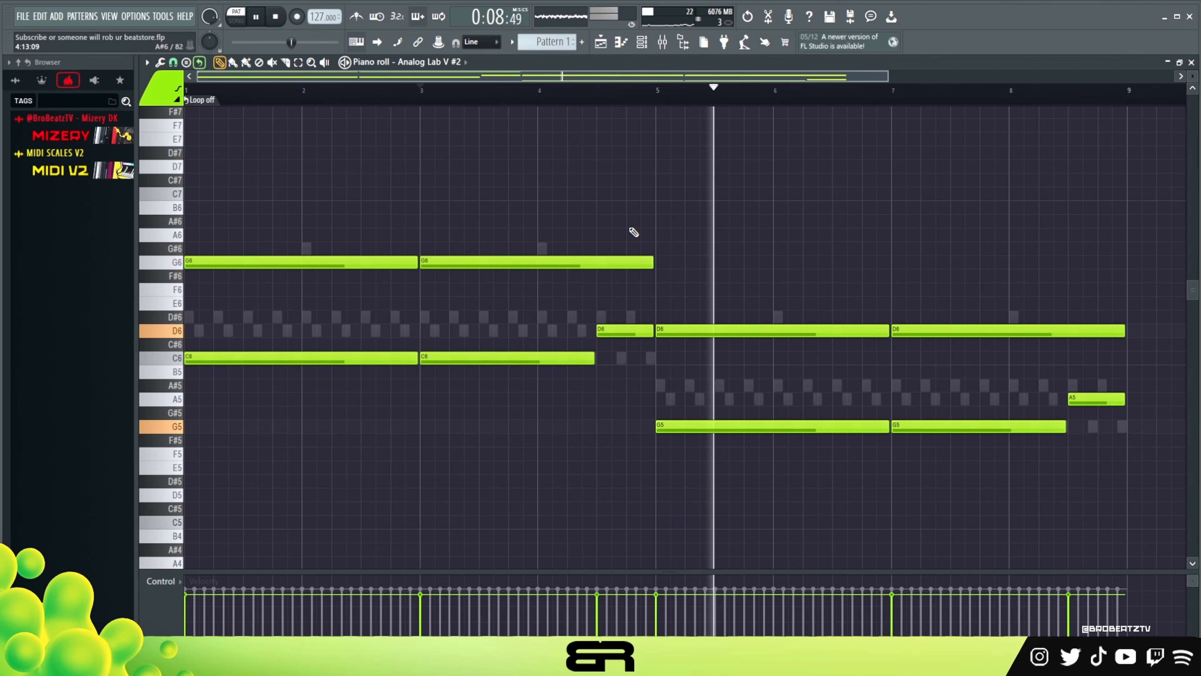
key("ctrl")
left_click_drag(694, 262, 1090, 459)
scroll(893, 269, "up", 3)
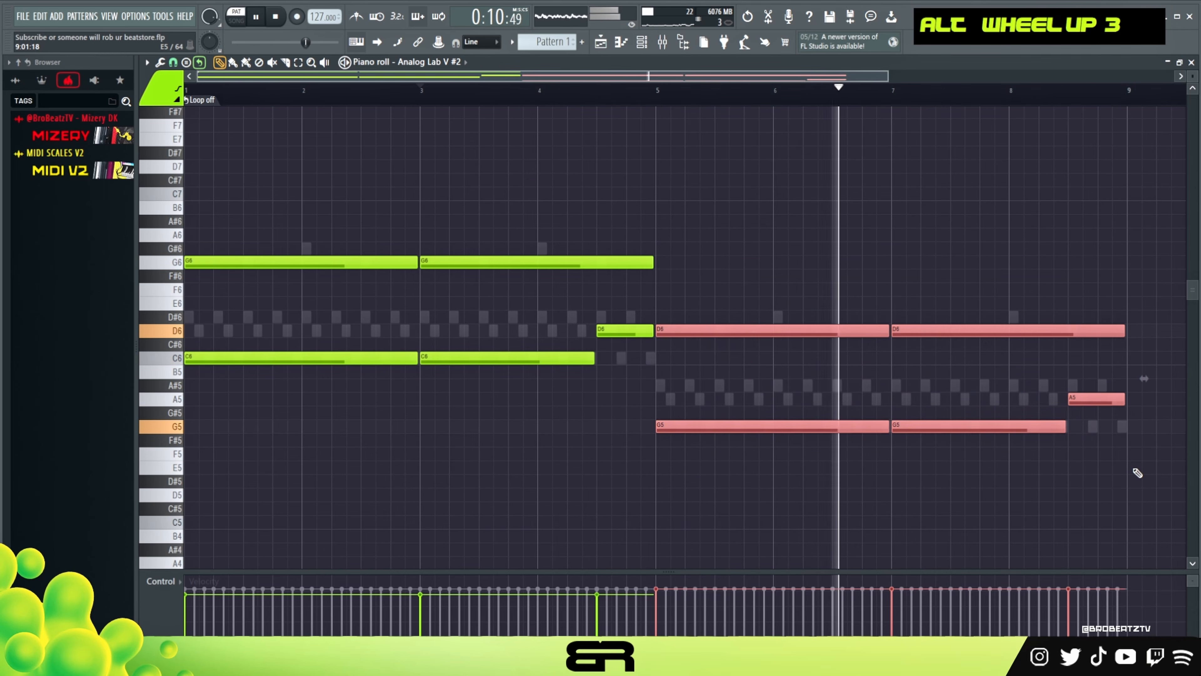
right_click(825, 268)
left_click_drag(617, 214, 369, 397)
scroll(375, 396, "up", 2)
right_click(375, 397)
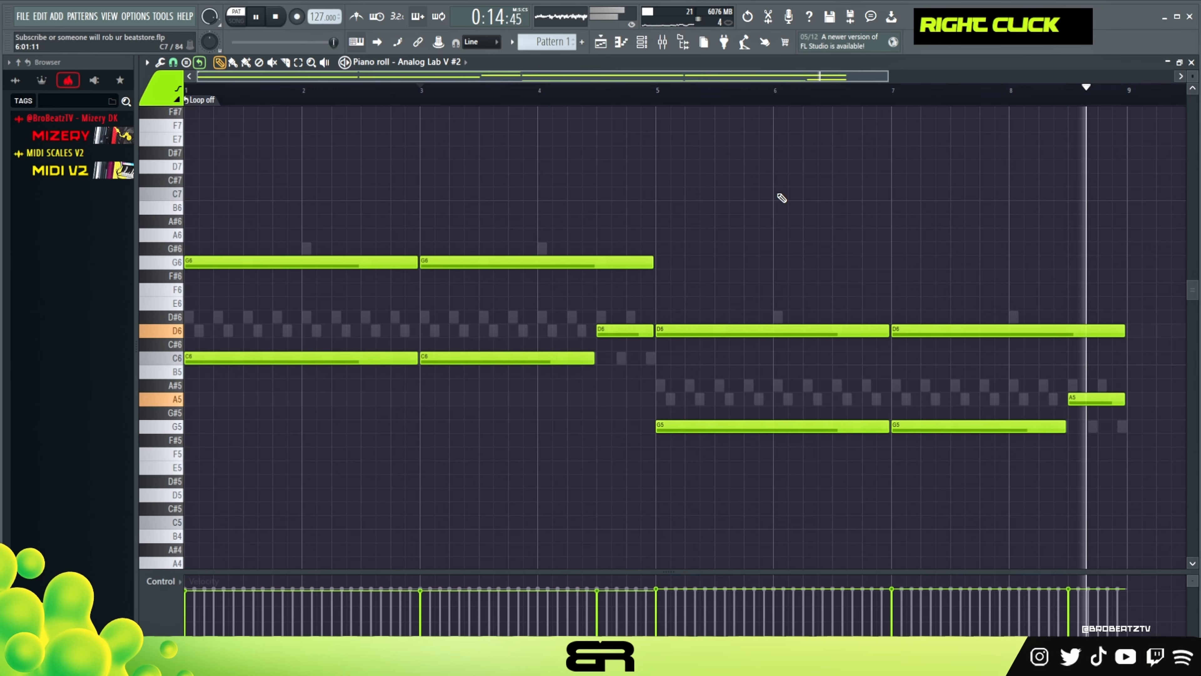
key("space")
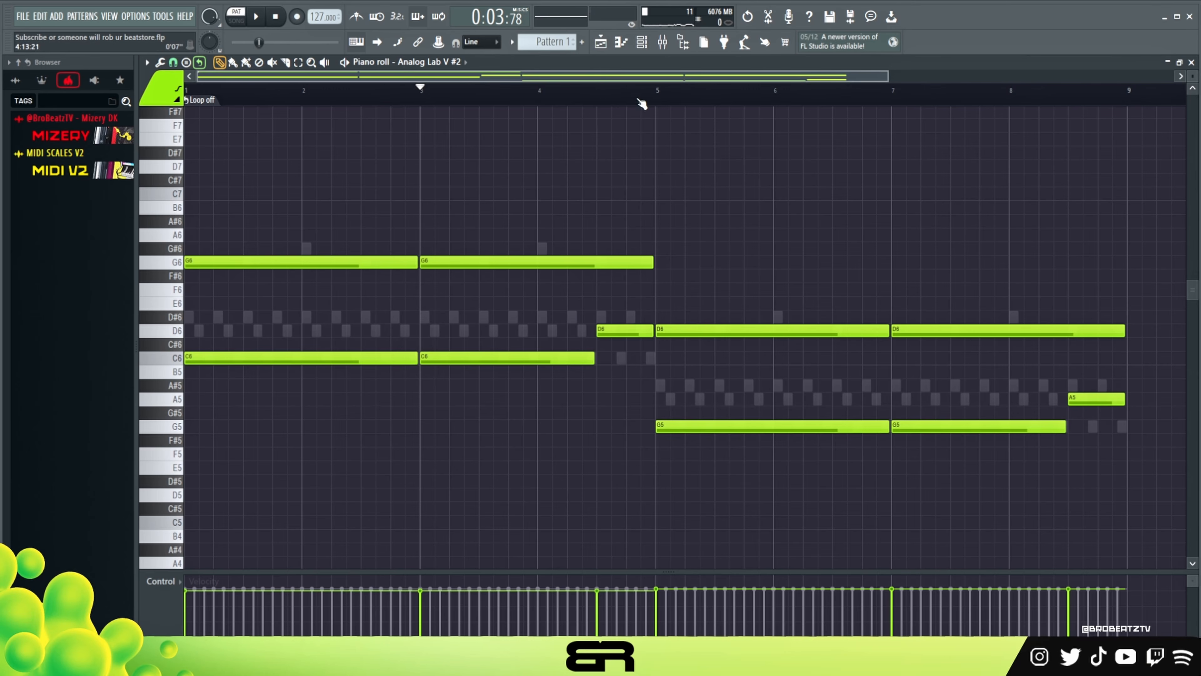
right_click(602, 250)
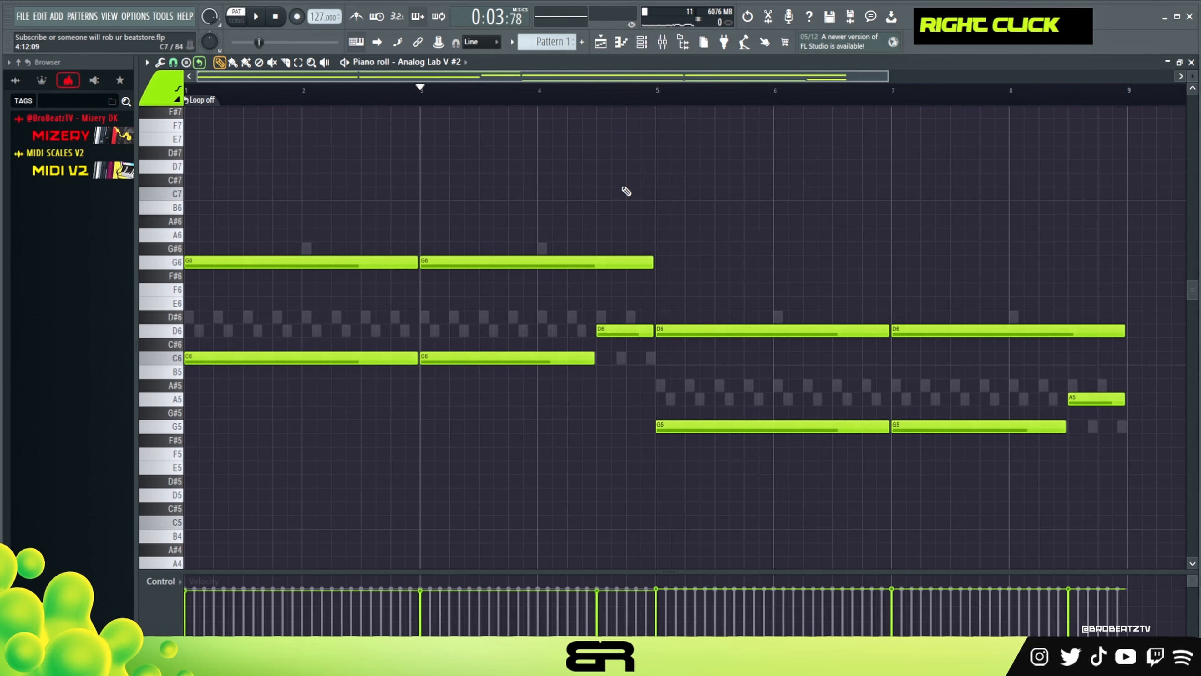
- Check the Sinewaiver preset of Analog Lab V #3, open that channel's piano roll and reset the playhead to the start
left_click(652, 53)
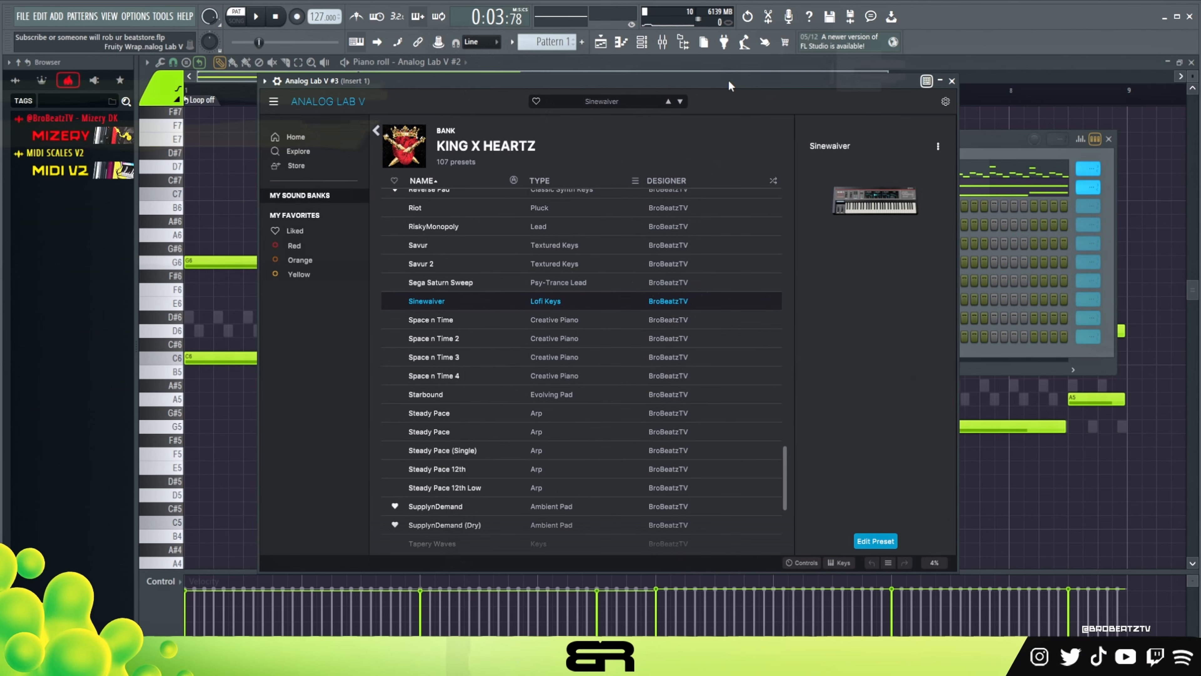
mouse_move(726, 80)
left_mouse_down()
mouse_move(693, 98)
mouse_move(709, 88)
left_mouse_up()
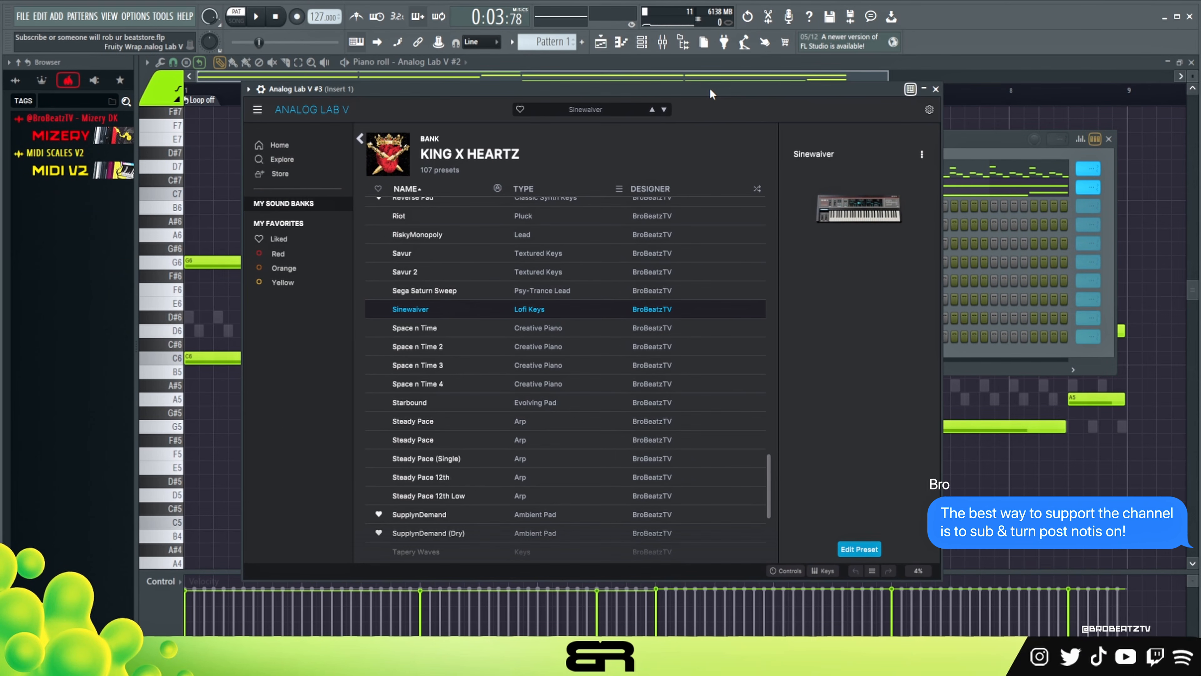
left_click(935, 89)
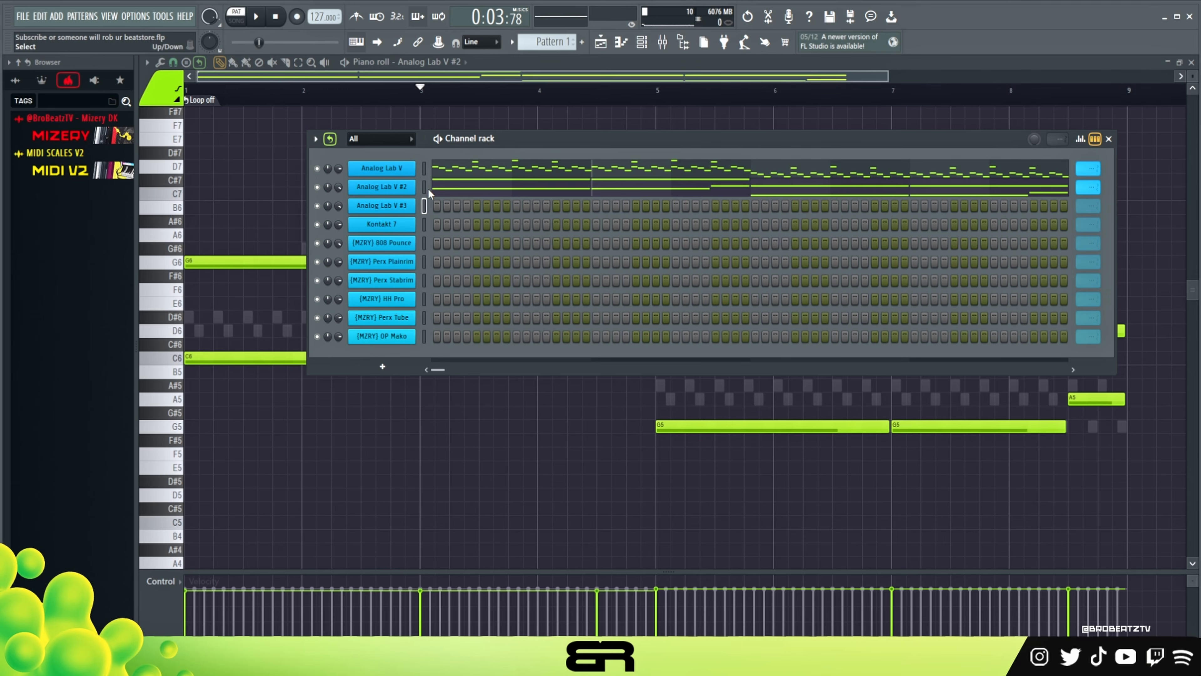
right_click(418, 207)
left_click(440, 205)
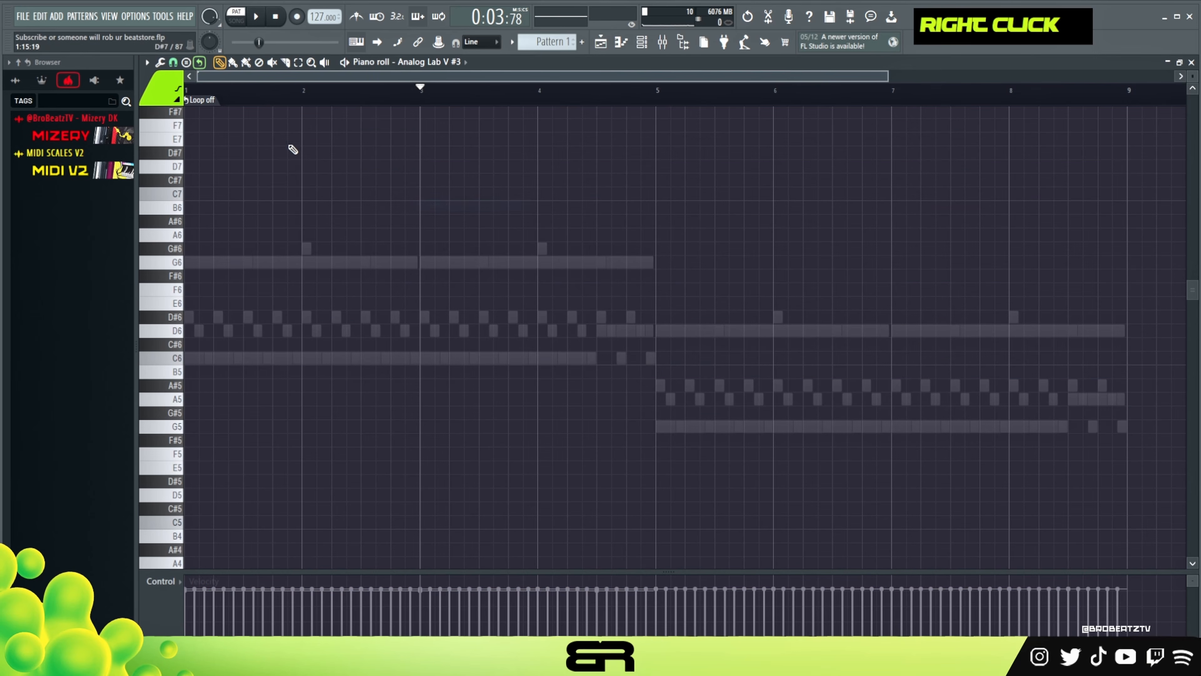
left_click(256, 95)
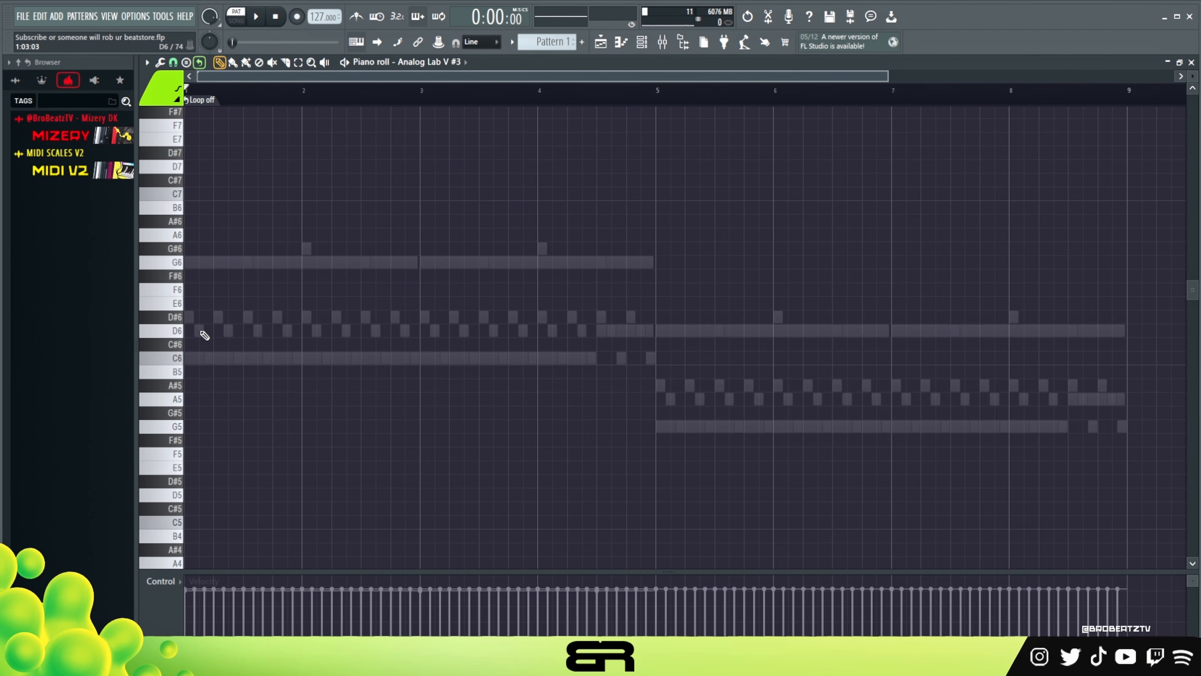
left_click(193, 318)
left_click(209, 331)
left_click(247, 328)
left_click_drag(213, 329, 224, 332)
left_click(224, 342)
right_click(233, 345)
left_click(244, 371)
left_click(245, 357)
right_click(248, 371)
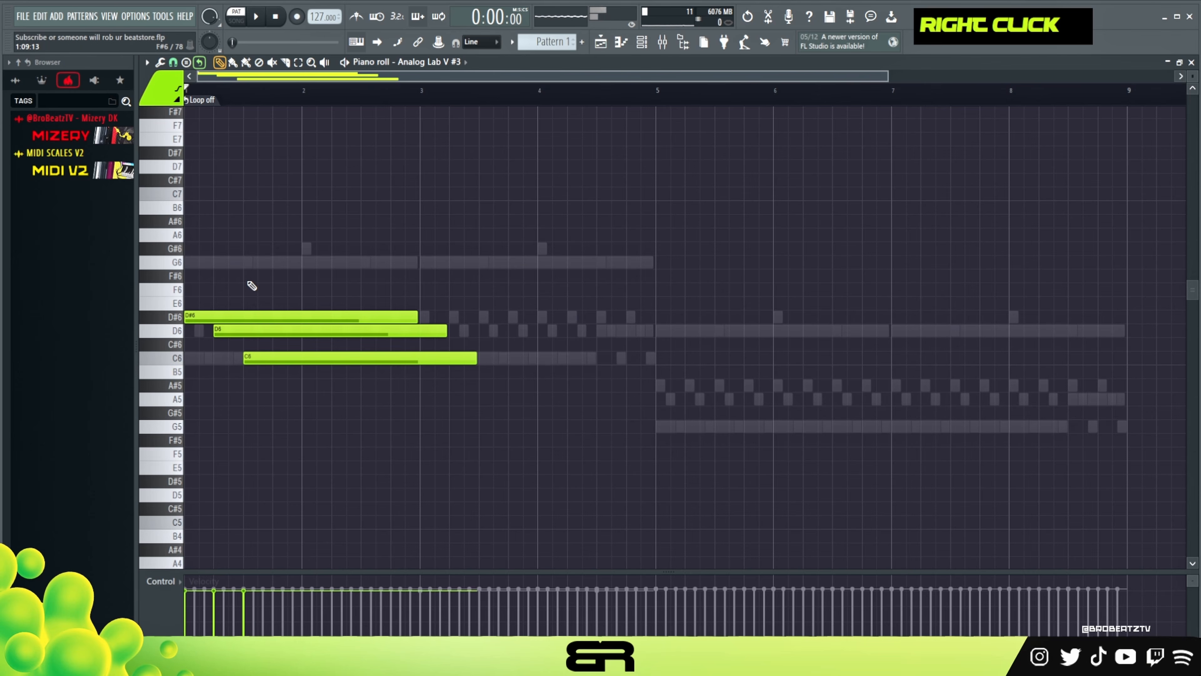
left_click(251, 263)
left_click(295, 248)
right_click(302, 248)
right_click(296, 263)
right_click(283, 317)
right_click(276, 330)
right_click(272, 358)
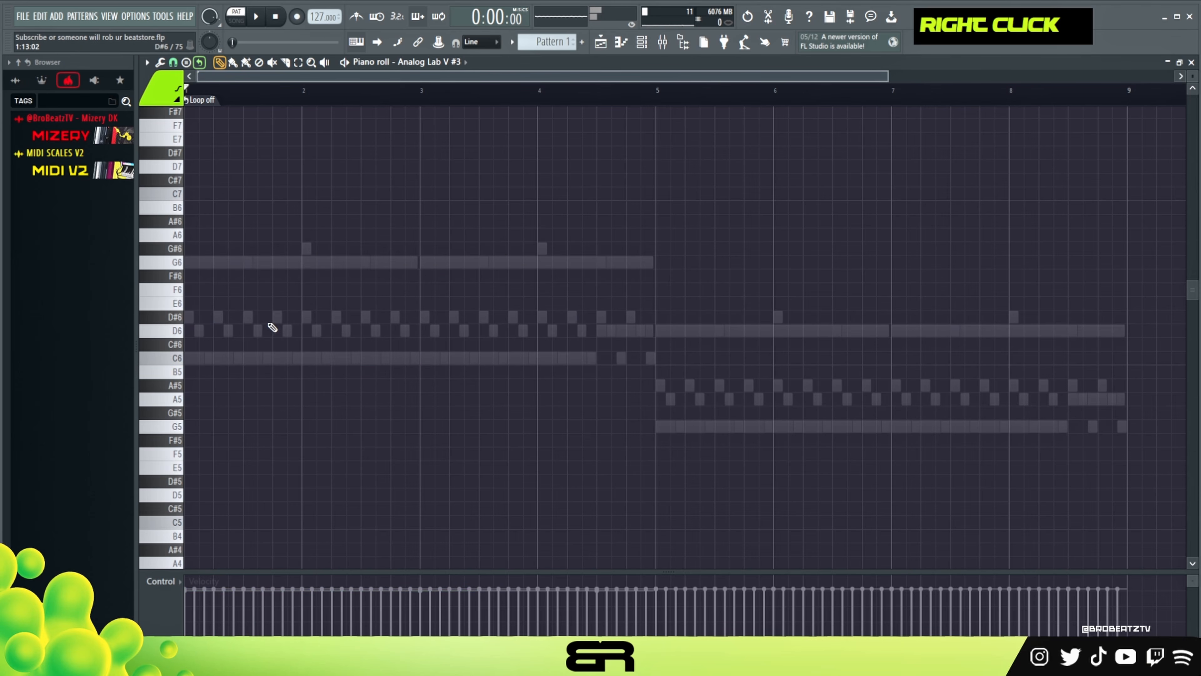
- Draw overlapping D#6 and D6 notes starting on beats 3 and 4 of bar 1 and audition them
key("space")
key("space")
mouse_move(244, 317)
left_mouse_down()
mouse_move(476, 318)
mouse_move(327, 318)
left_mouse_up()
left_click(473, 318, "ctrl")
key("space")
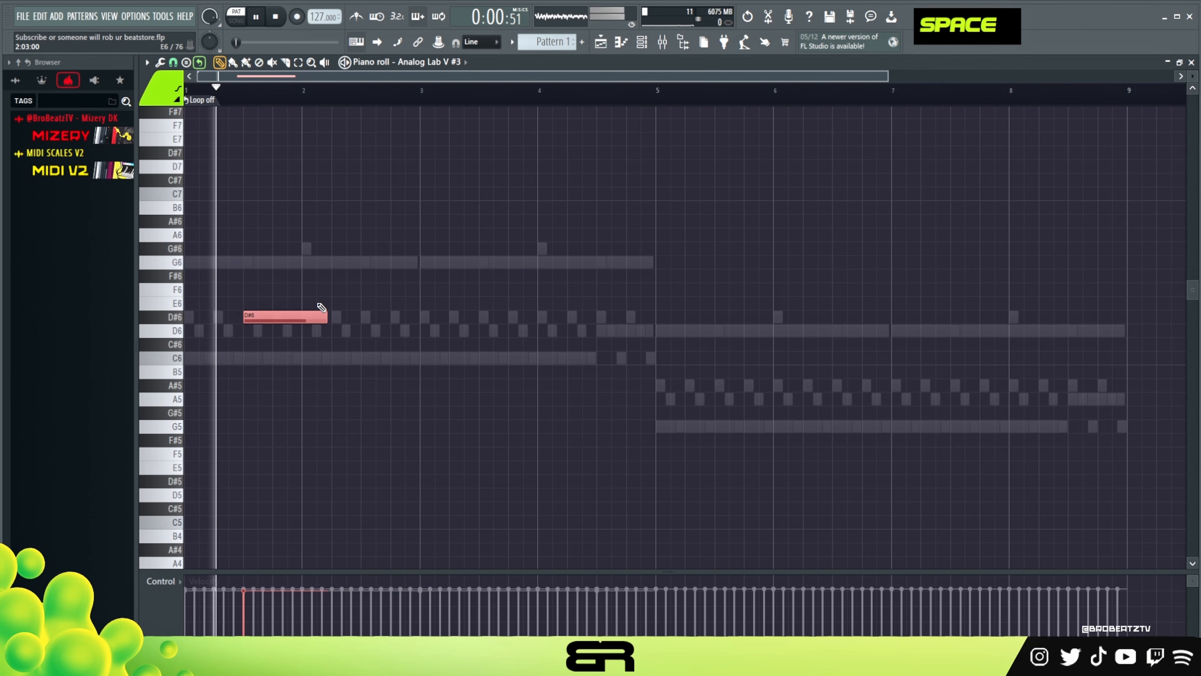
left_click(274, 331)
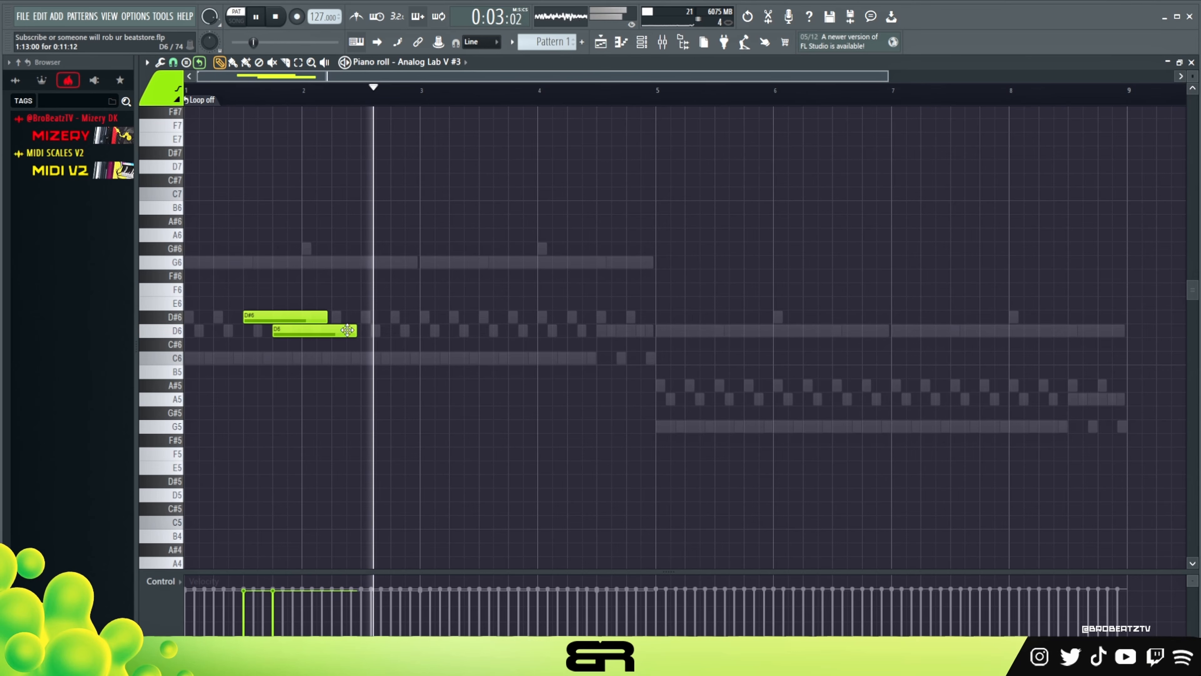
key("space")
- Shorten the D#6 note slightly, copy the two-note phrase two bars onward and play it back
left_click_drag(327, 316, 319, 315)
left_click_drag(255, 287, 515, 321)
right_click(314, 189)
key("space")
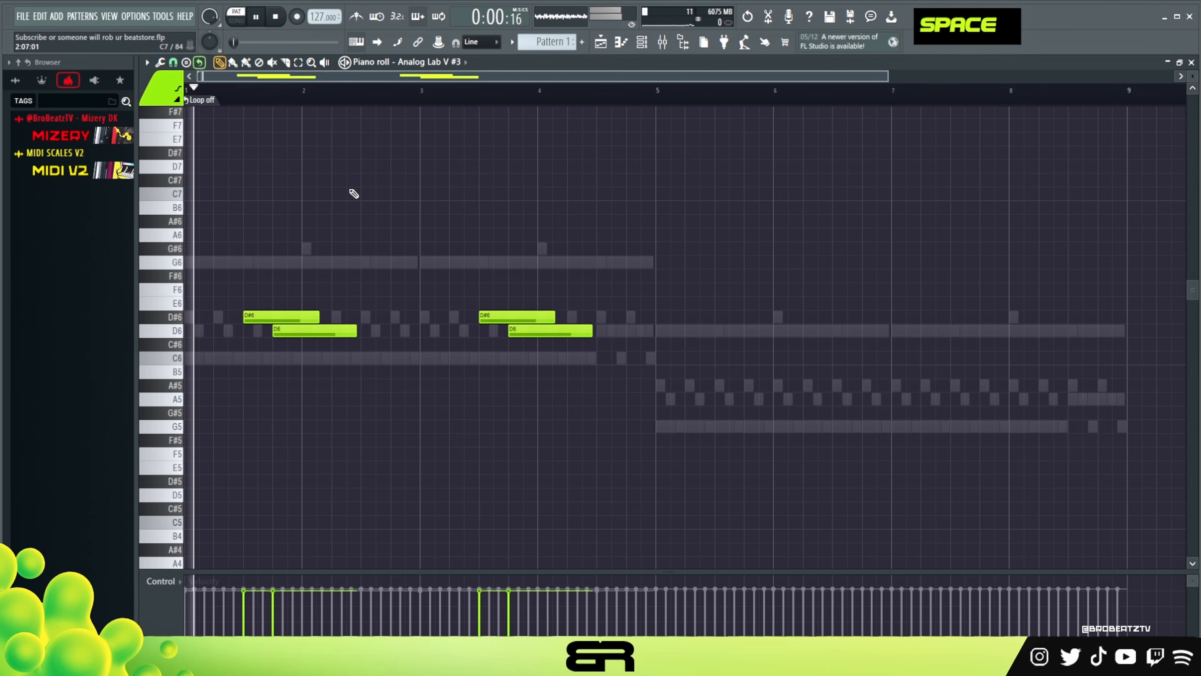
- Try all Analog Lab V #3 notes one octave lower, and return them to their original octave
key("ctrl+a")
key("ctrl+Down")
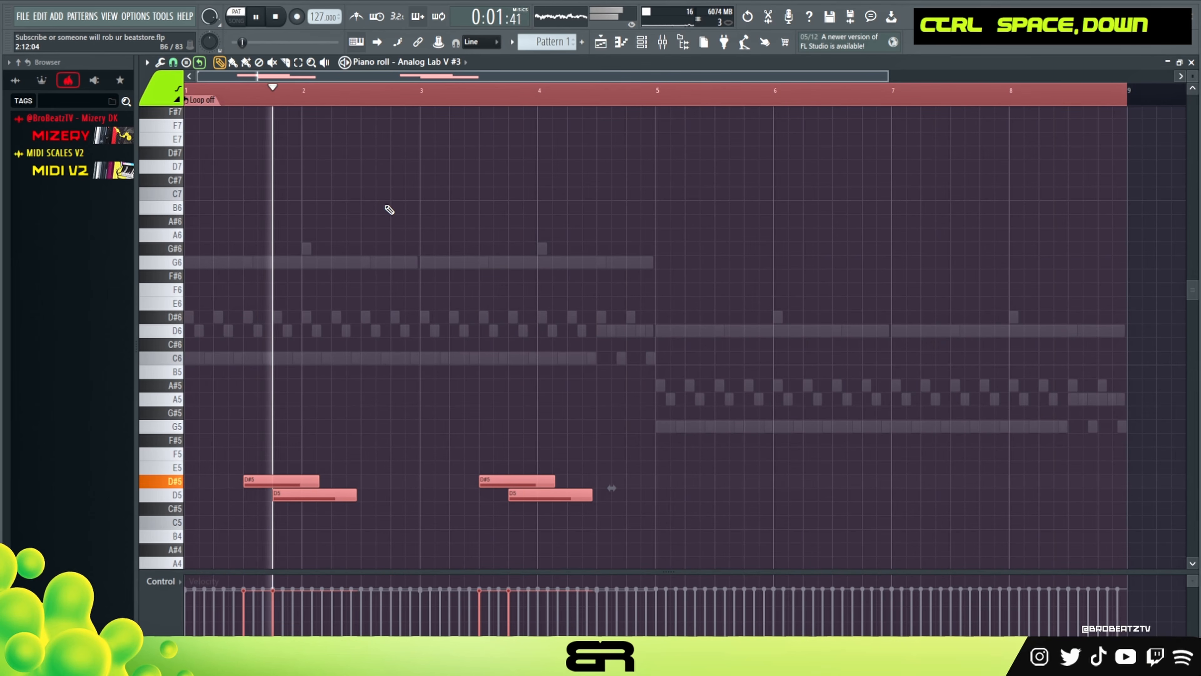
key("space")
key("ctrl+Up")
- Lower the velocity of all Analog Lab V #3 notes during playback and clear the note selection
scroll(410, 232, "down", 3, "alt")
scroll(407, 234, "up", 2, "alt")
right_click(487, 249)
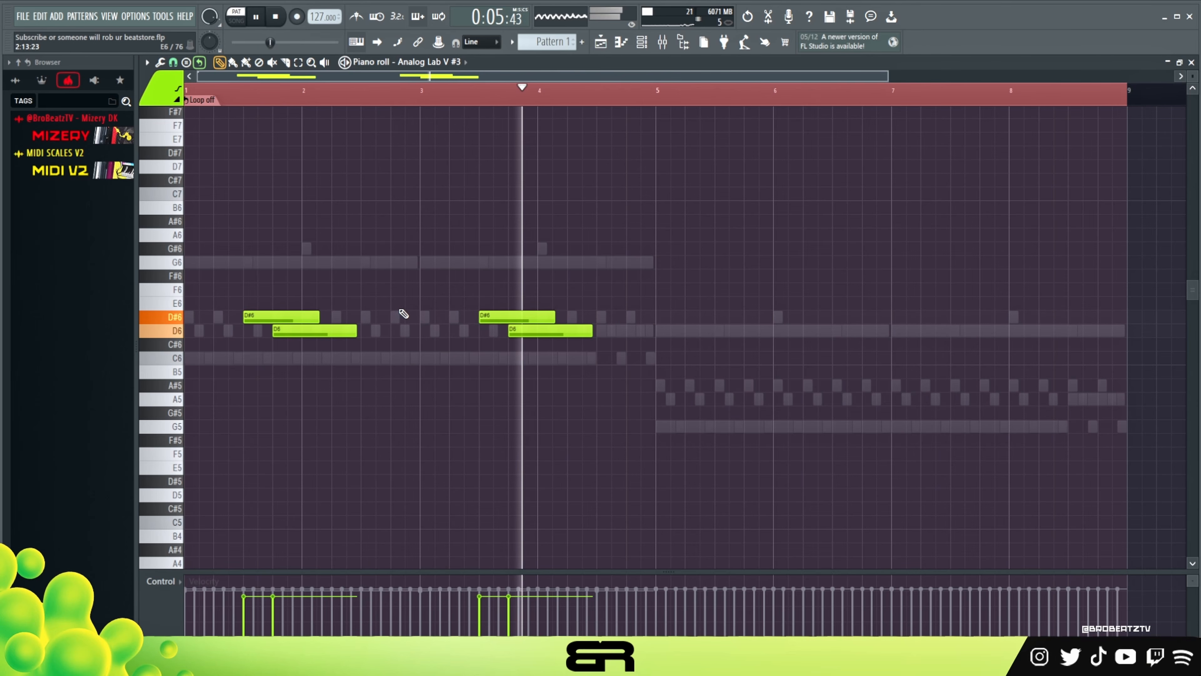
key("space")
- Duplicate the D#6 and D6 phrases of bars 1–4 into bars 5–8 and transpose the copy down five semitones
left_click_drag(673, 270, 202, 405, "ctrl")
mouse_move(291, 320)
left_mouse_down("shift")
mouse_move(480, 323)
mouse_move(382, 325)
mouse_move(337, 310)
mouse_move(359, 297)
mouse_move(350, 324)
left_mouse_up("shift")
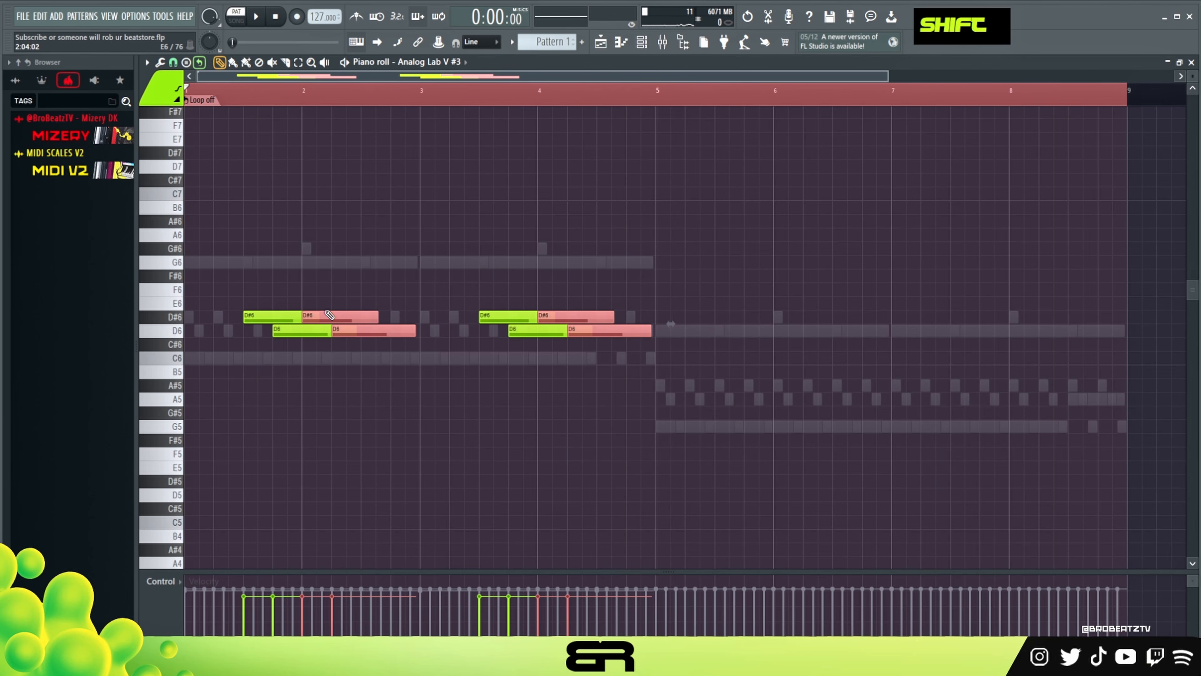
mouse_move(340, 320)
left_mouse_down("shift")
mouse_move(290, 320)
mouse_move(599, 306)
mouse_move(595, 343)
mouse_move(638, 324)
mouse_move(759, 316)
left_mouse_up("shift")
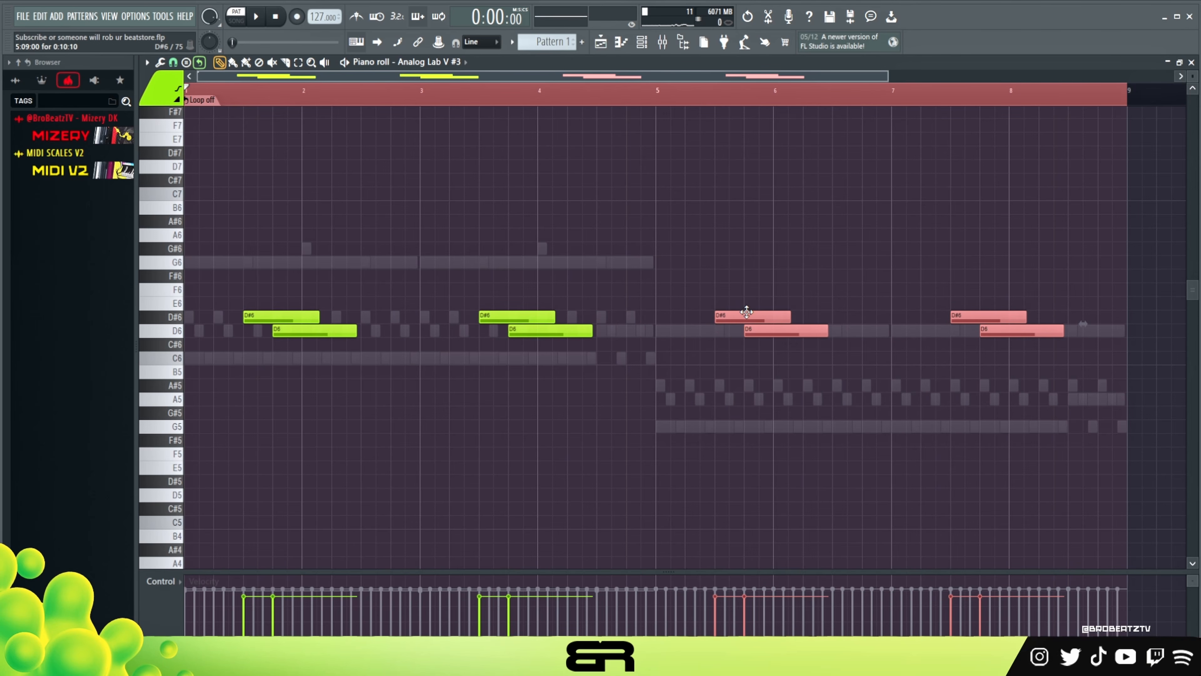
key("shift+Down")
key("shift+Down")
key("shift+Down")
key("shift+Down")
key("shift+Down")
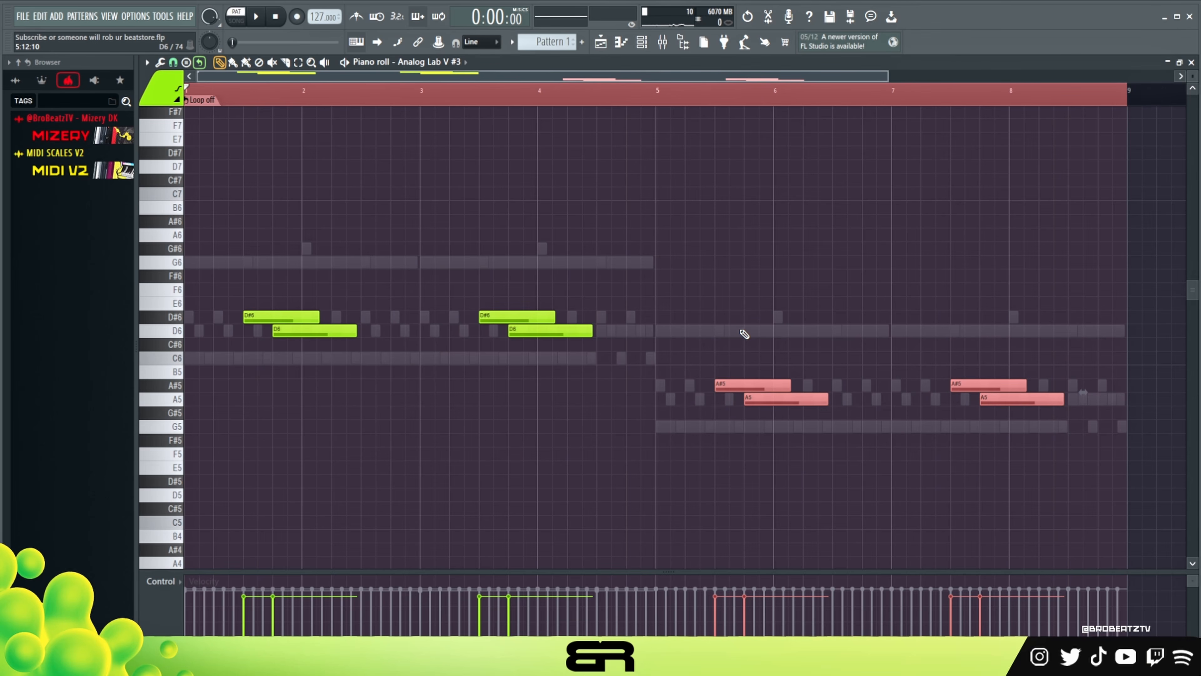
- Play back the eight-bar Analog Lab V #3 phrases and clear the note selection
key("space")
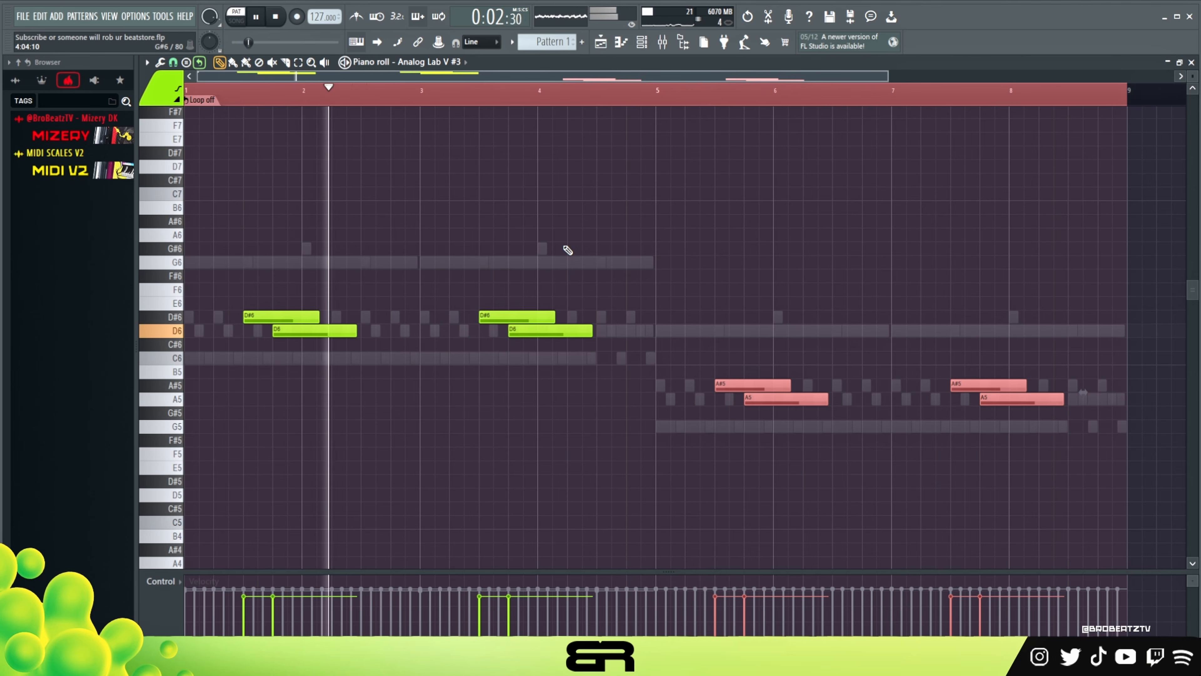
right_click(565, 250)
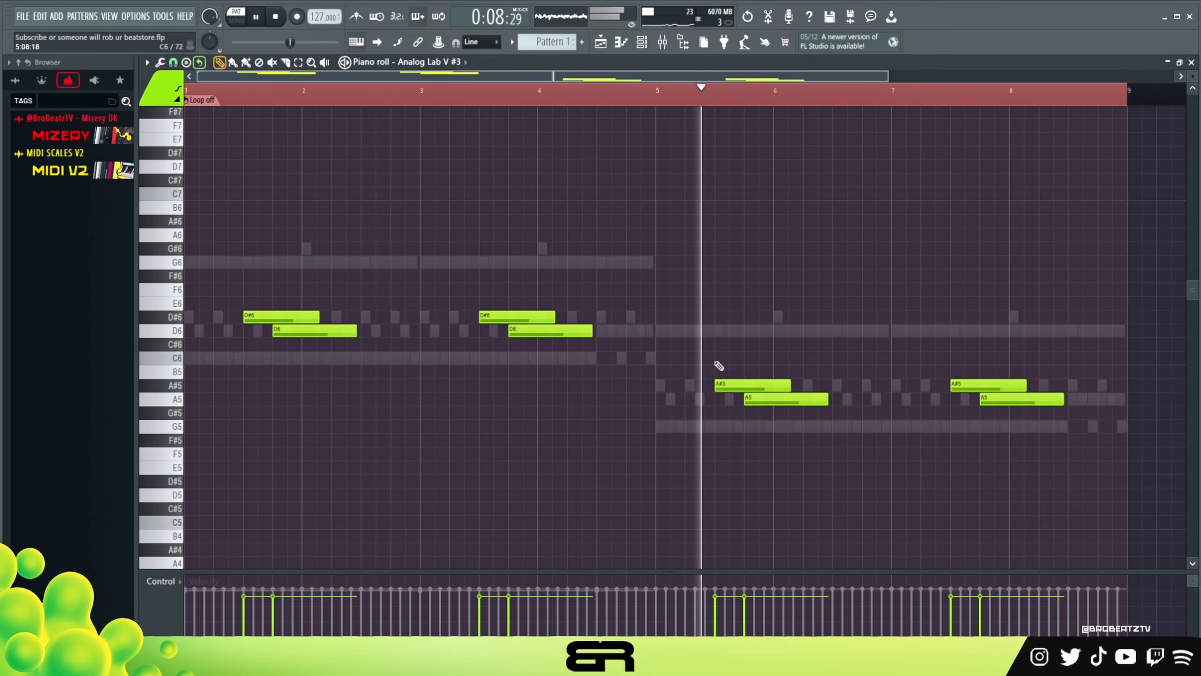
key("space")
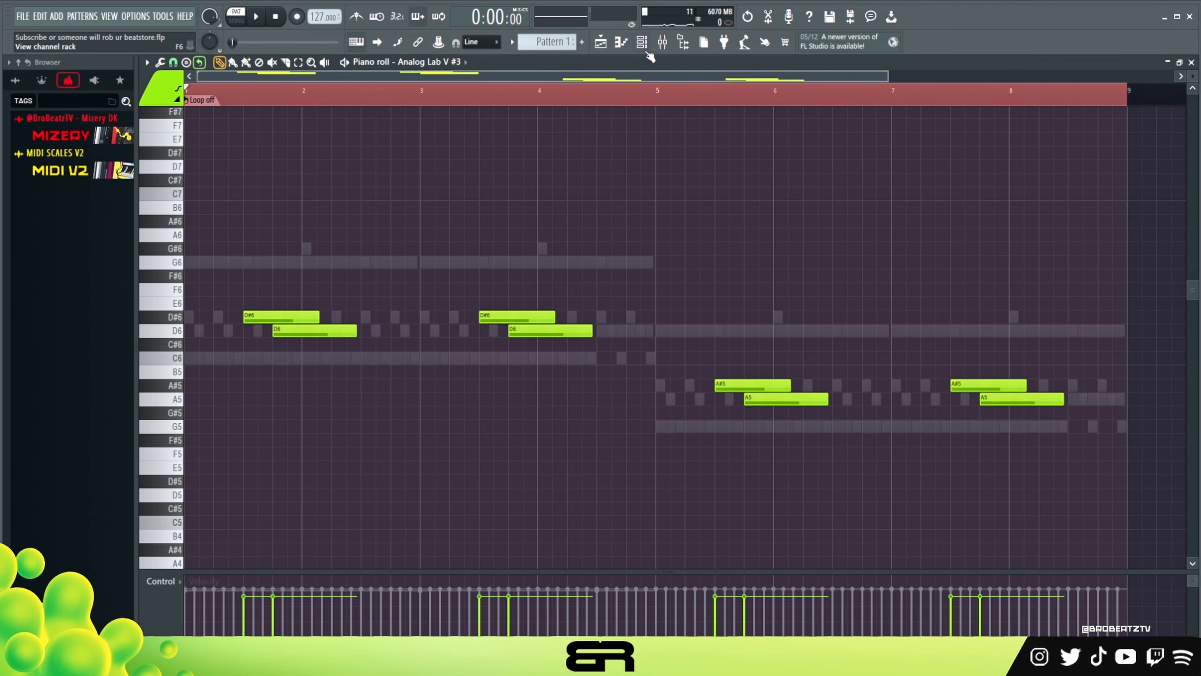
- Close the Kontakt 7 instrument loaded with Chorus 10 Women Staccato Ah and open that channel's piano roll
left_click(642, 43)
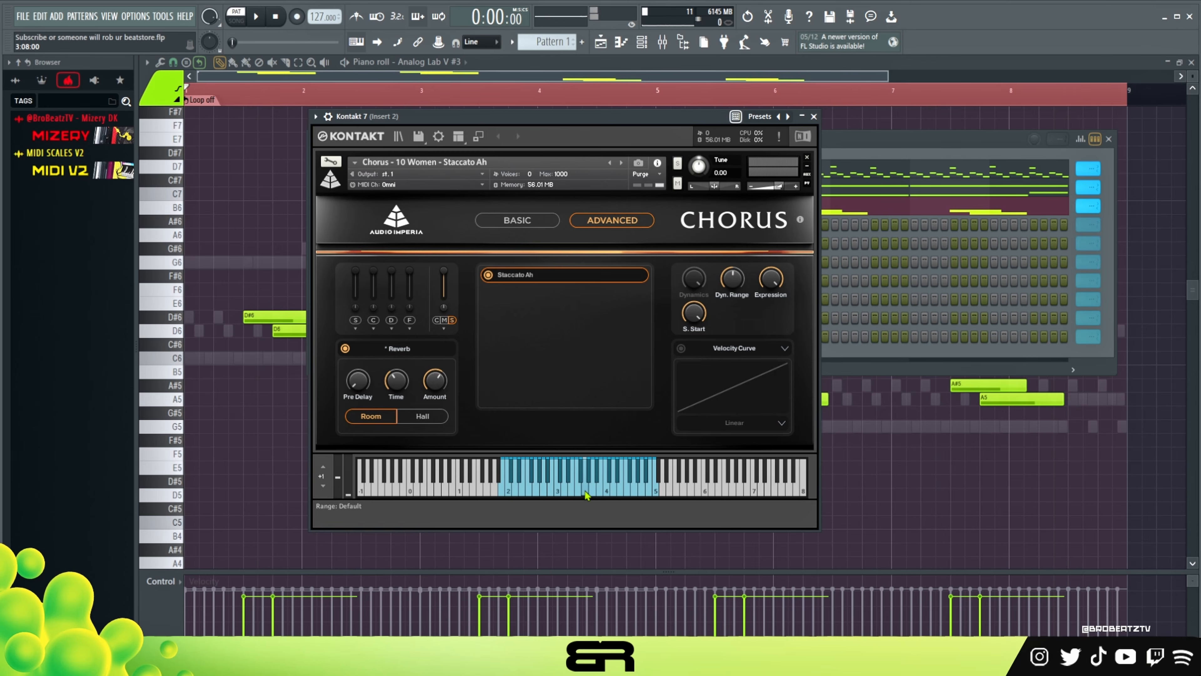
left_click(813, 116)
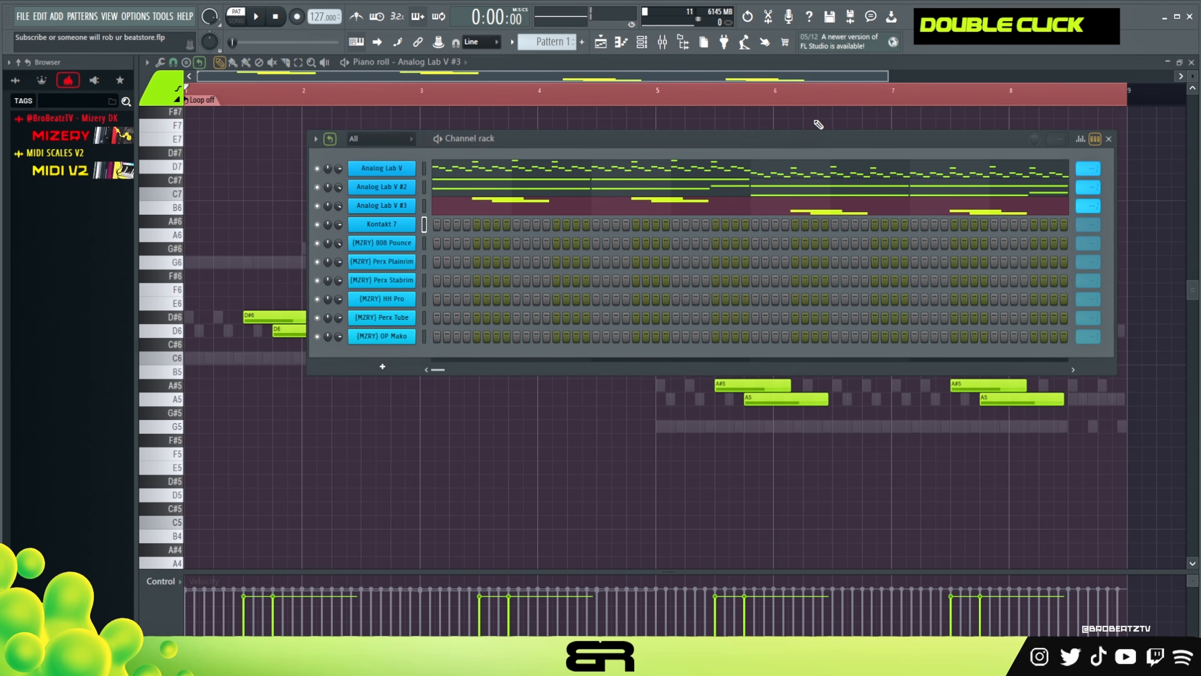
right_click(432, 277)
left_click(436, 221)
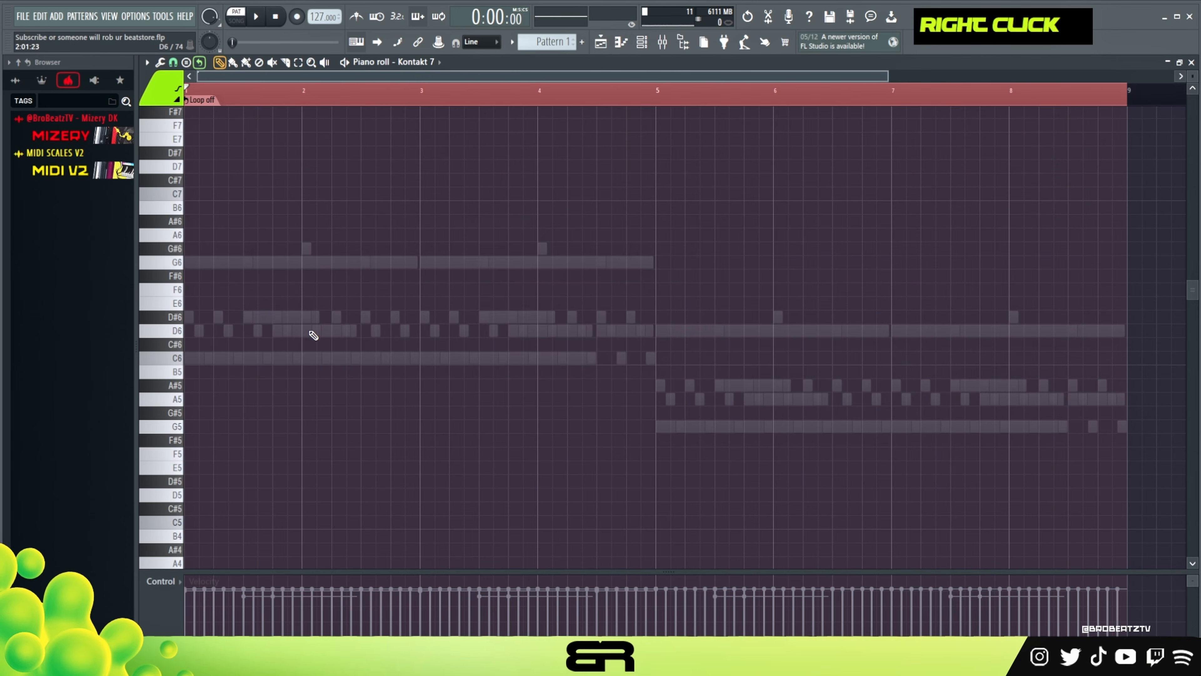
- Build three half-bar chords from bar 1, with C6 under G6, G#6 and G6, and play them back
left_click(195, 369)
left_click_drag(197, 369, 197, 260)
key("ctrl+q")
left_click(208, 359, "ctrl")
left_click_drag(208, 360, 318, 364)
right_click(324, 333)
left_click(278, 263, "ctrl")
key("shift+Up")
right_click(250, 142)
key("space")
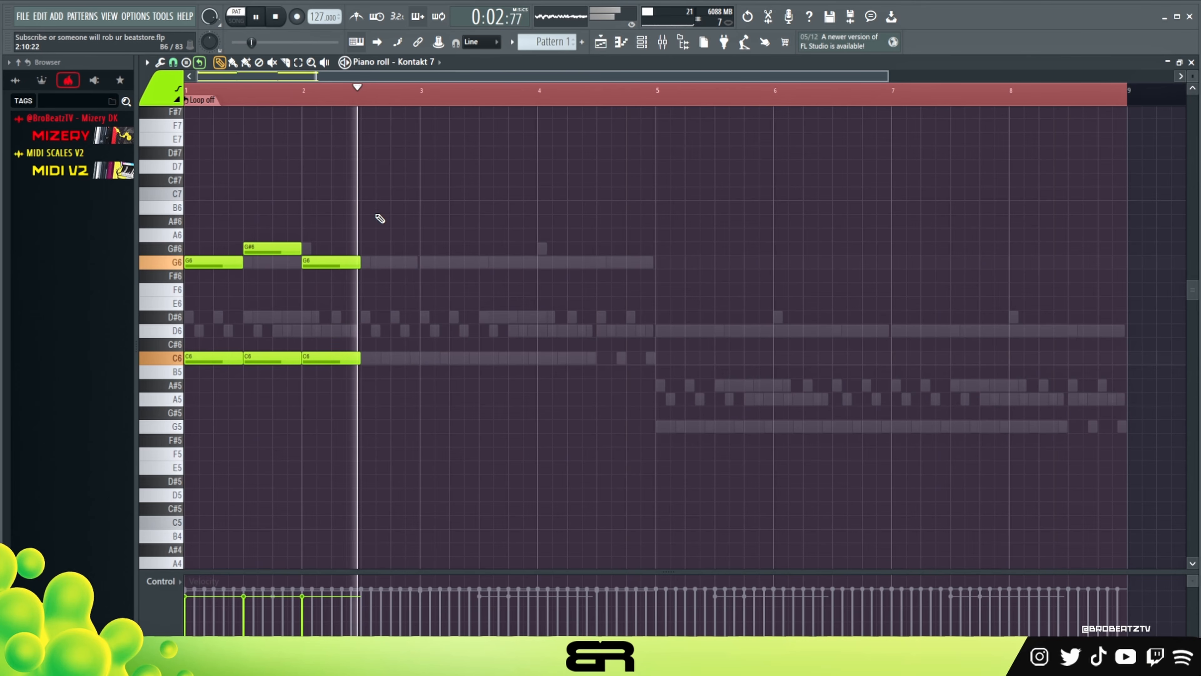
- Copy the three-chord Kontakt 7 phrase from bars 1–2 into bars 3–4
key("ctrl+a")
key("space")
left_click_drag(228, 266, 461, 267, "shift")
- Duplicate the Kontakt 7 chords of bars 1–4 into bars 5–8 and transpose the copy down five semitones
mouse_move(654, 201)
left_mouse_down("ctrl")
mouse_move(289, 376)
mouse_move(195, 386)
left_mouse_up("ctrl")
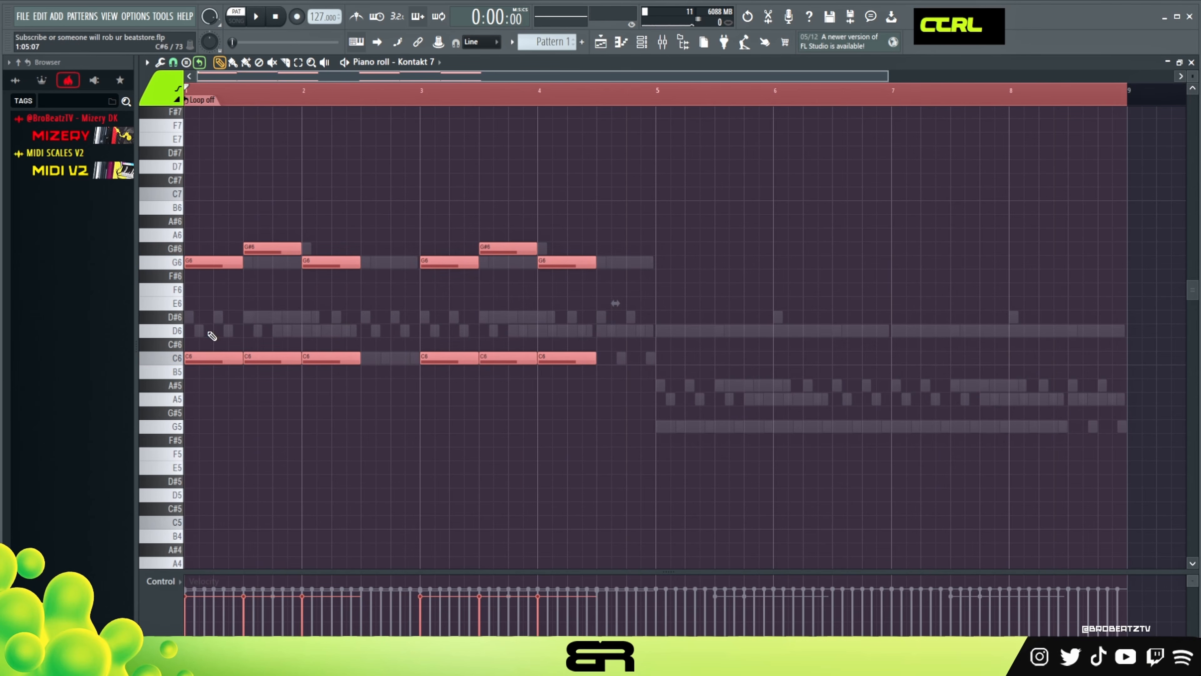
left_click_drag(203, 264, 697, 231, "shift")
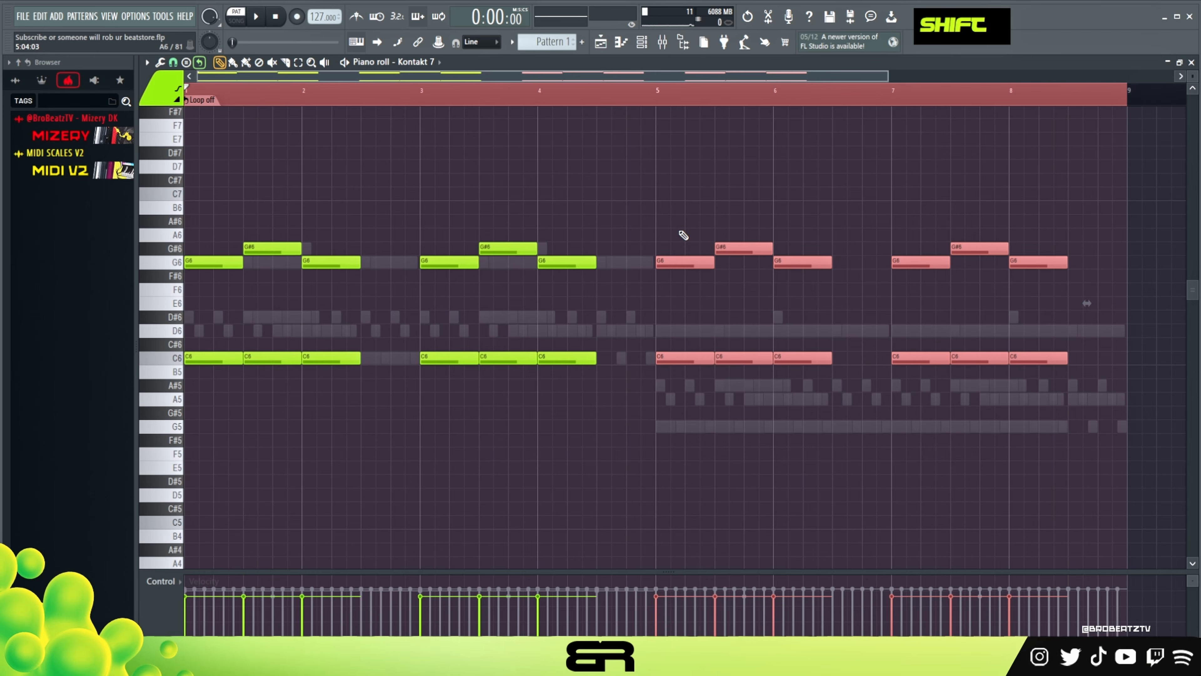
key("shift+Down")
key("shift+Down")
key("shift+Down")
key("shift+Down")
key("shift+Down")
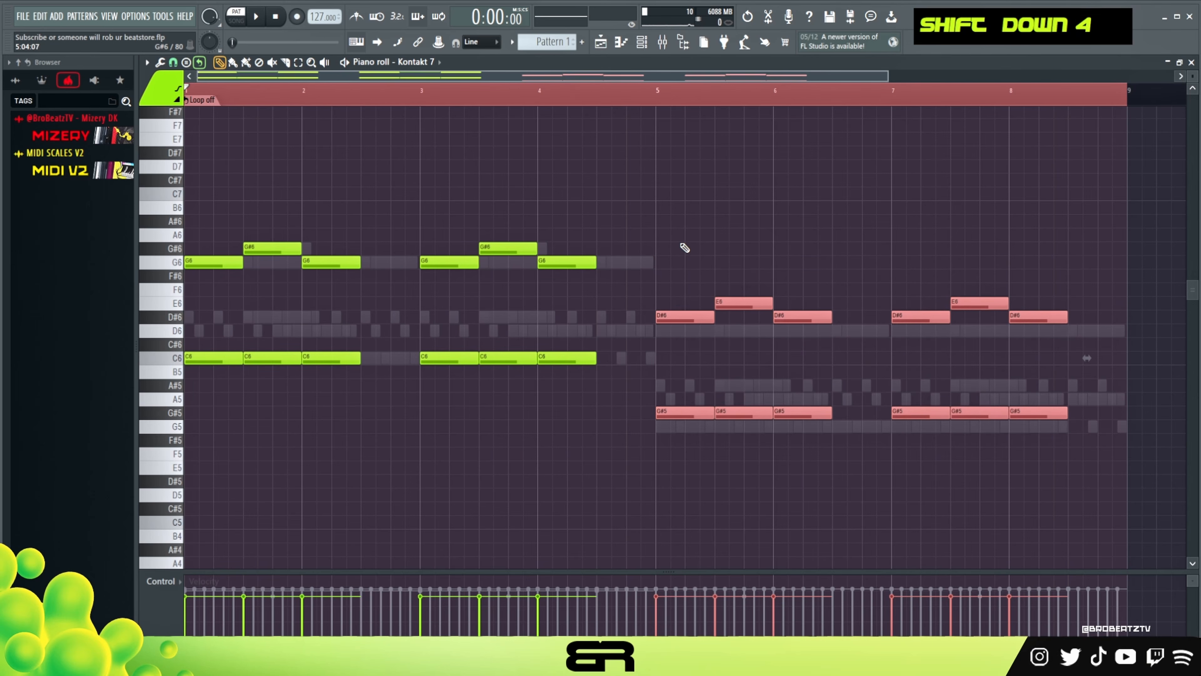
- Transpose the Kontakt 7 chords of bars 1–4 down one octave and clear the note and timeline selection
left_click_drag(633, 215, 176, 375, "ctrl")
key("ctrl+Down")
right_click(486, 256)
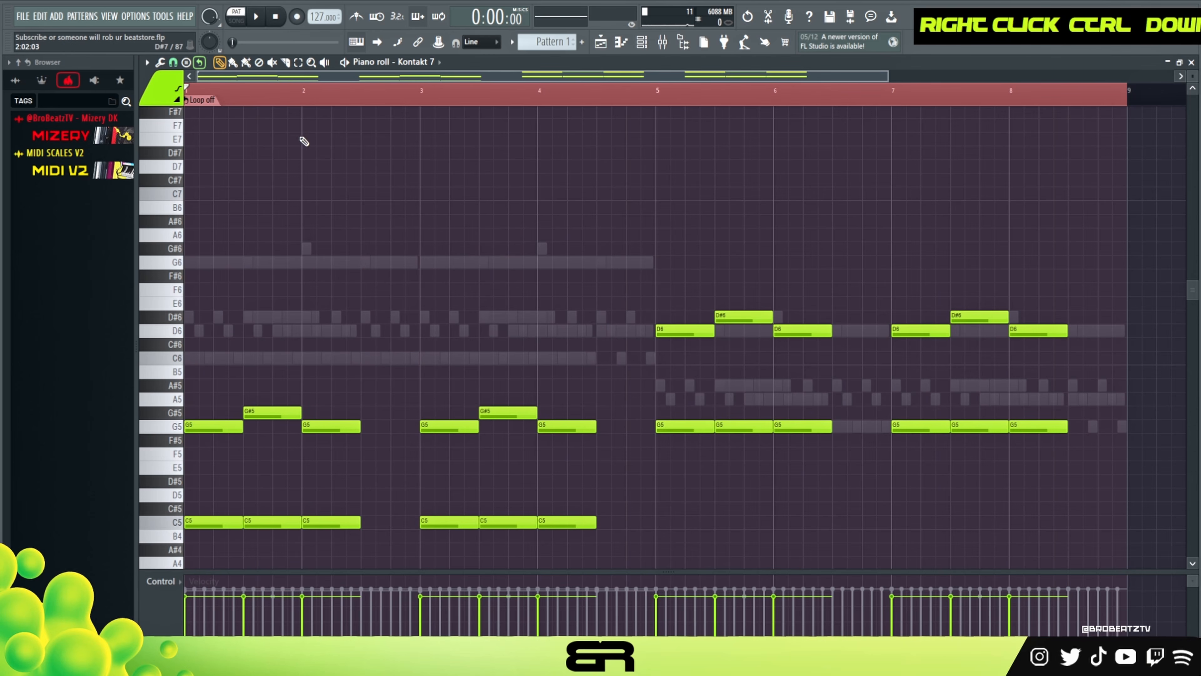
double_click(268, 92)
scroll(403, 217, "down", 2)
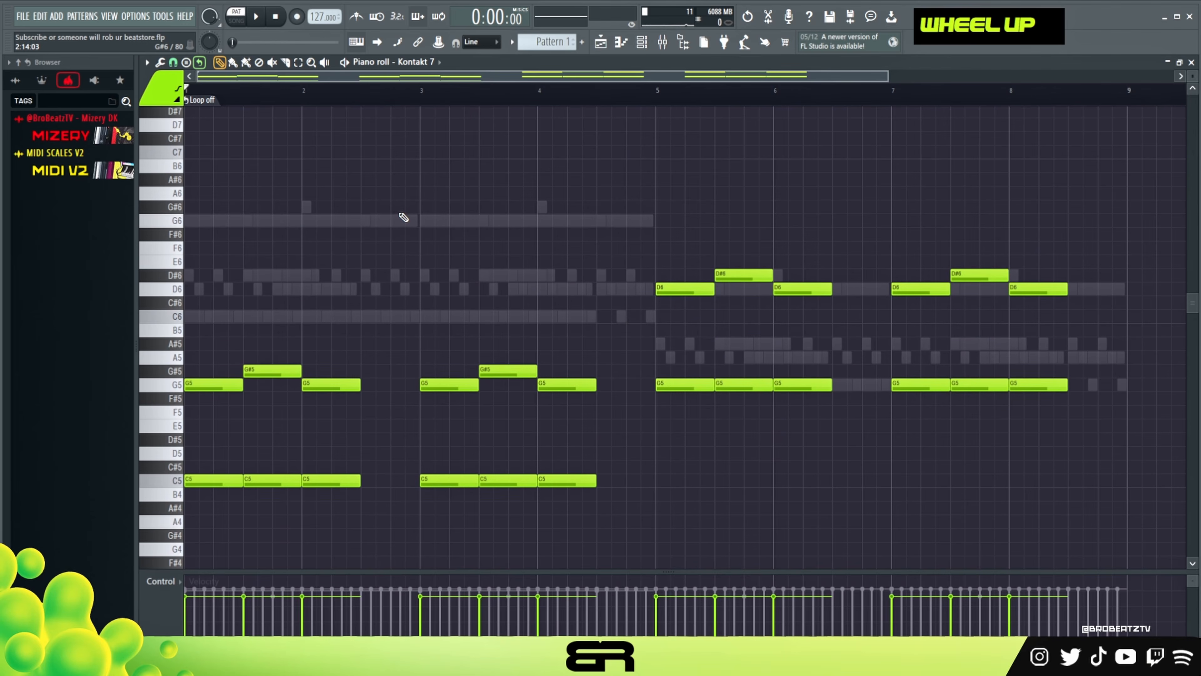
- Lower the velocity of all Kontakt 7 notes and fine-tune it while the pattern plays
key("ctrl+a")
scroll(404, 218, "down", 6, "alt")
key("space")
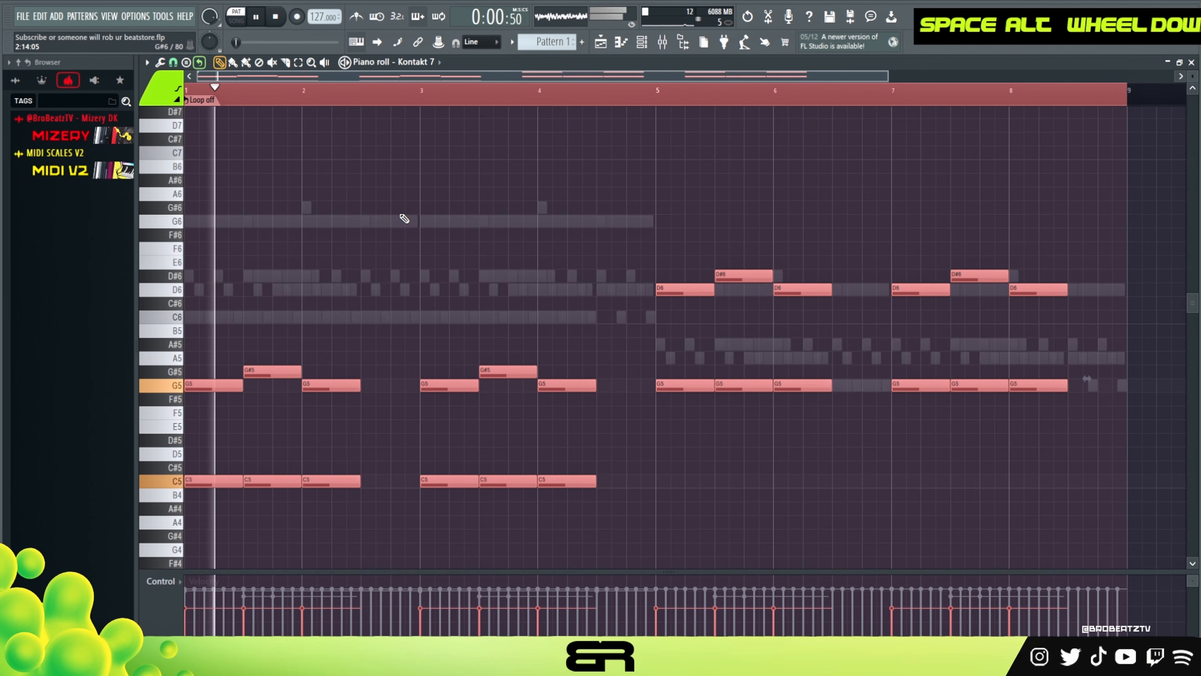
scroll(405, 218, "up", 1, "alt")
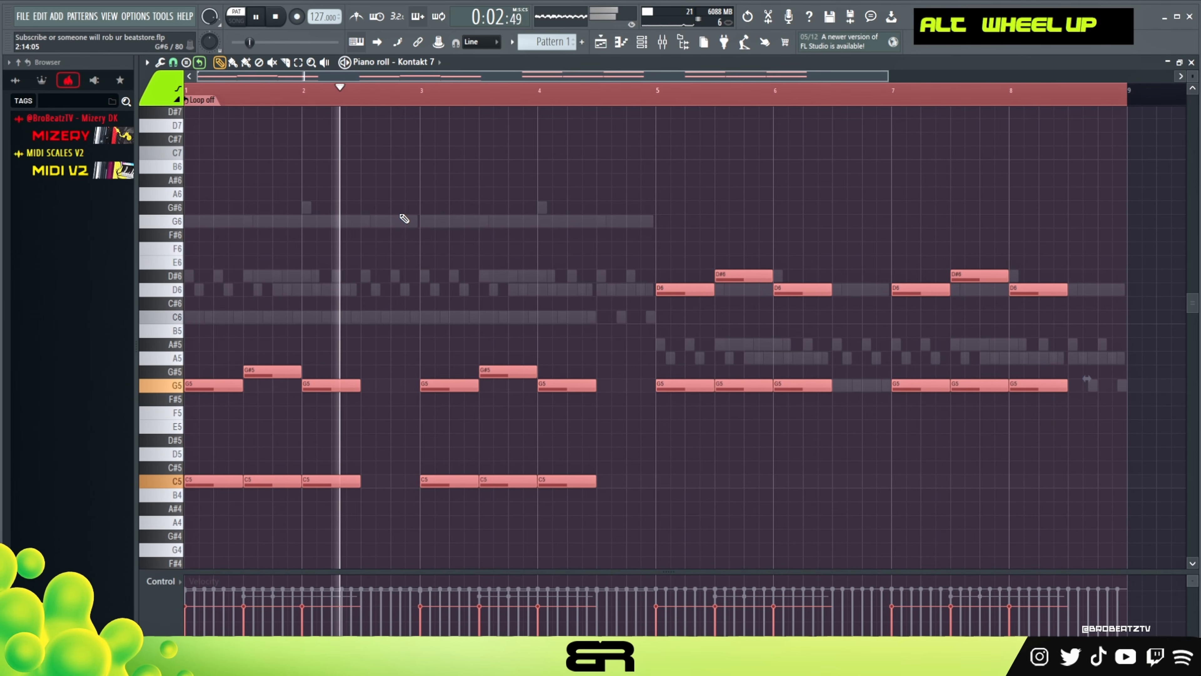
key("alt+2")
scroll(414, 223, "up", 1, "alt")
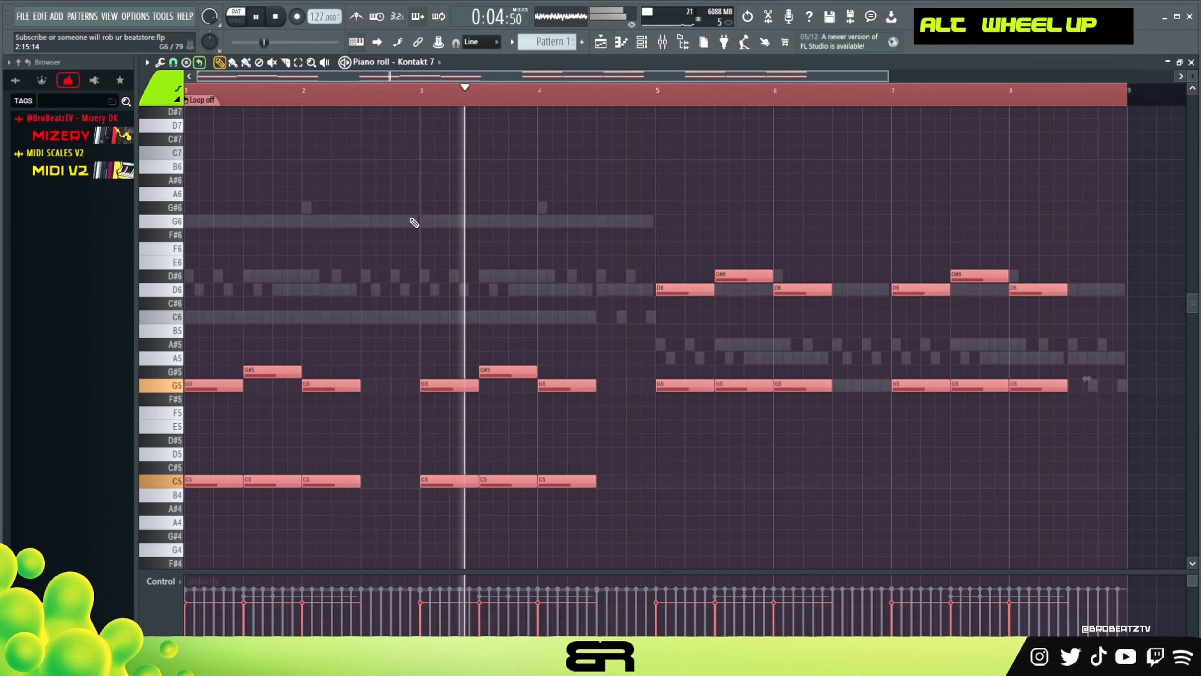
scroll(413, 223, "down", 1, "alt")
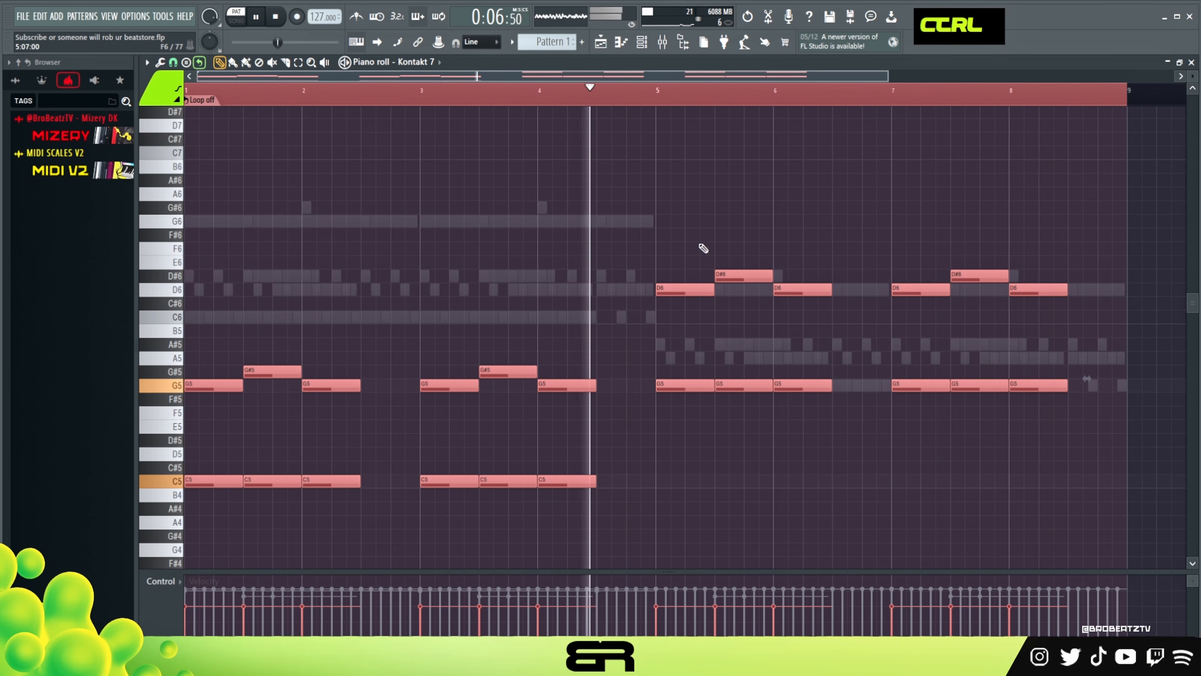
- Lower the velocity of the bars 5–8 chords a little further during playback, then clear the selection and stop playback
left_click_drag(699, 242, 1061, 418, "ctrl")
scroll(798, 335, "down", 1, "alt")
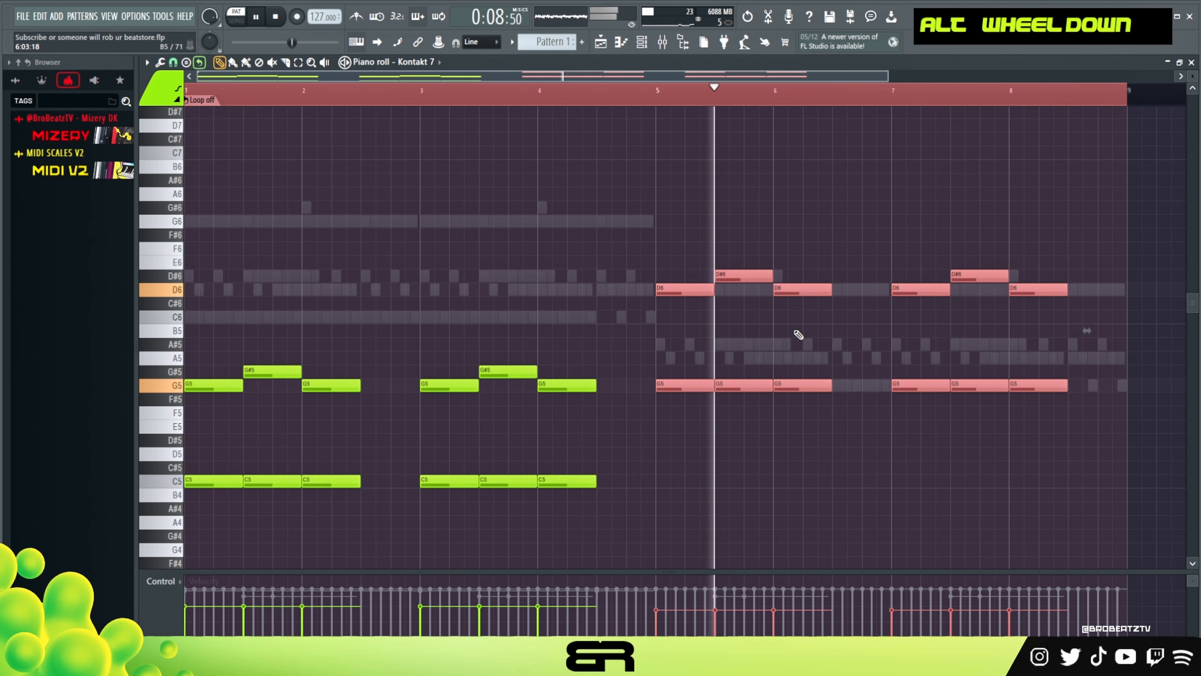
scroll(799, 335, "down", 1, "alt")
scroll(798, 334, "up", 1, "alt")
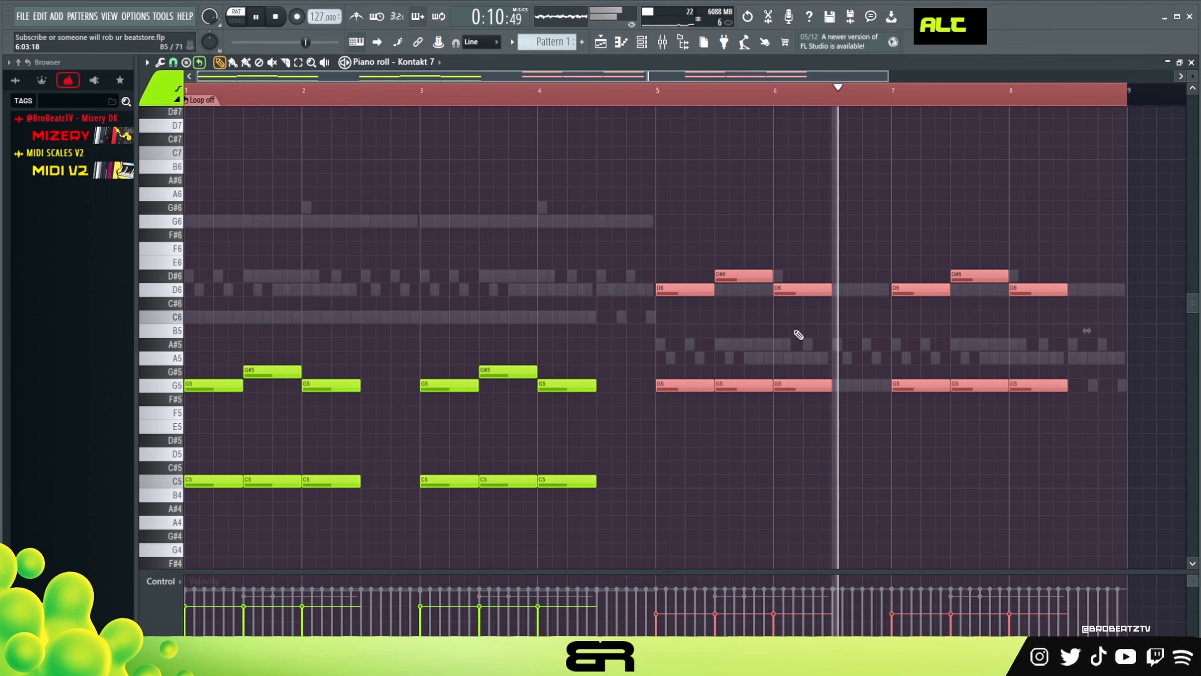
scroll(913, 305, "up", 1, "alt")
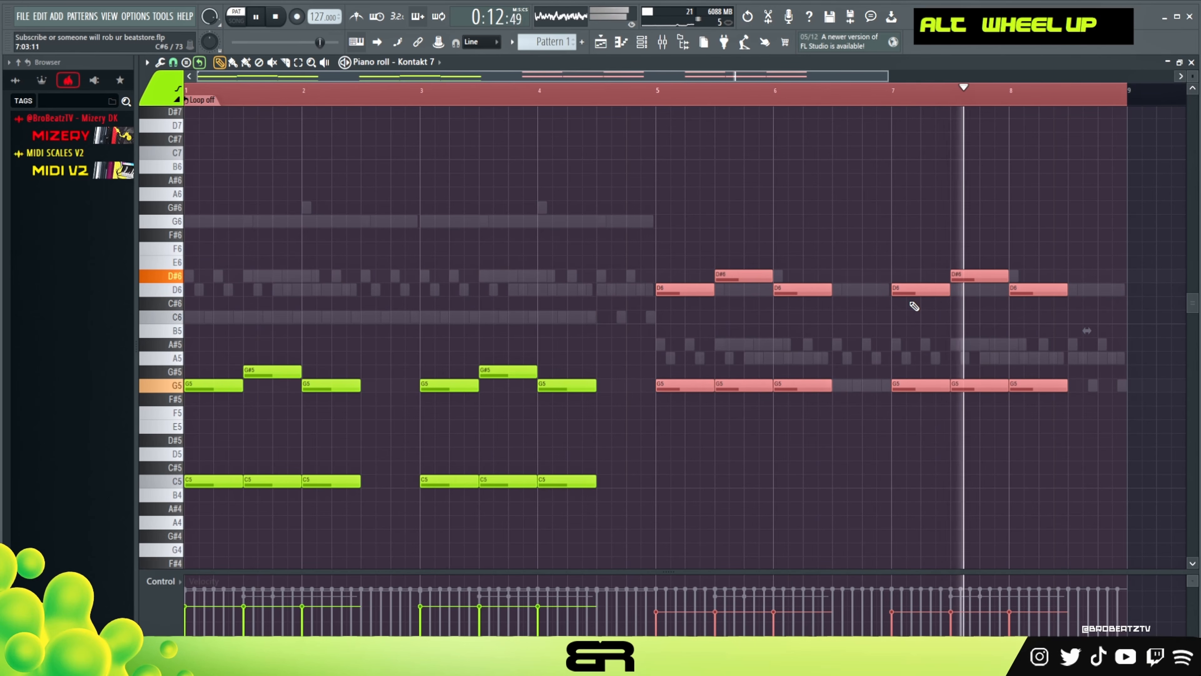
scroll(912, 305, "down", 1, "alt")
right_click(895, 225)
key("space")
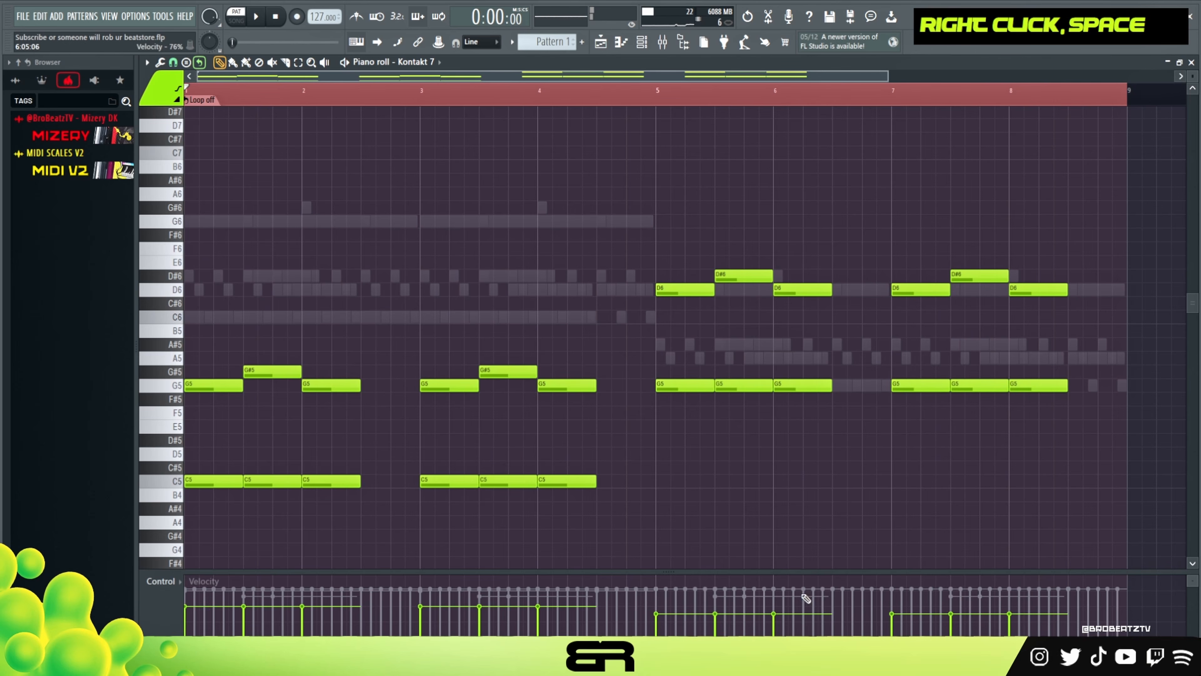
- Enlarge the velocity lane to compare the velocities of bars 1–4 and 5–8, and shrink it back
left_click_drag(793, 573, 791, 447)
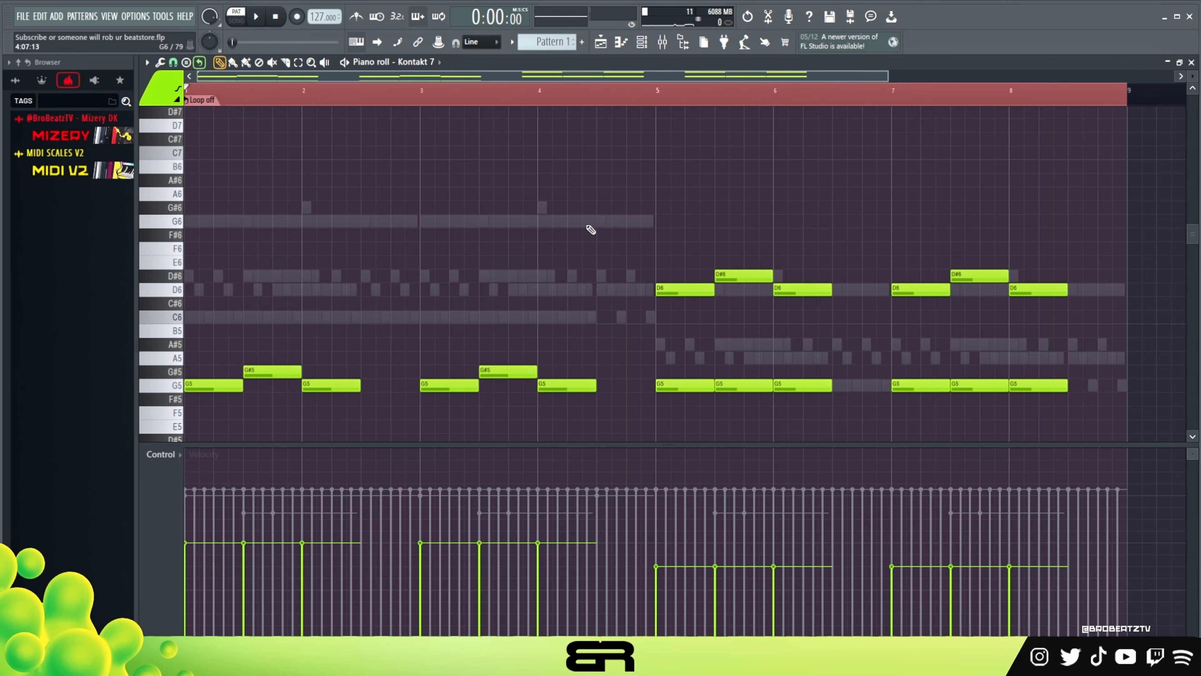
left_click_drag(652, 443, 646, 548)
right_click(662, 499)
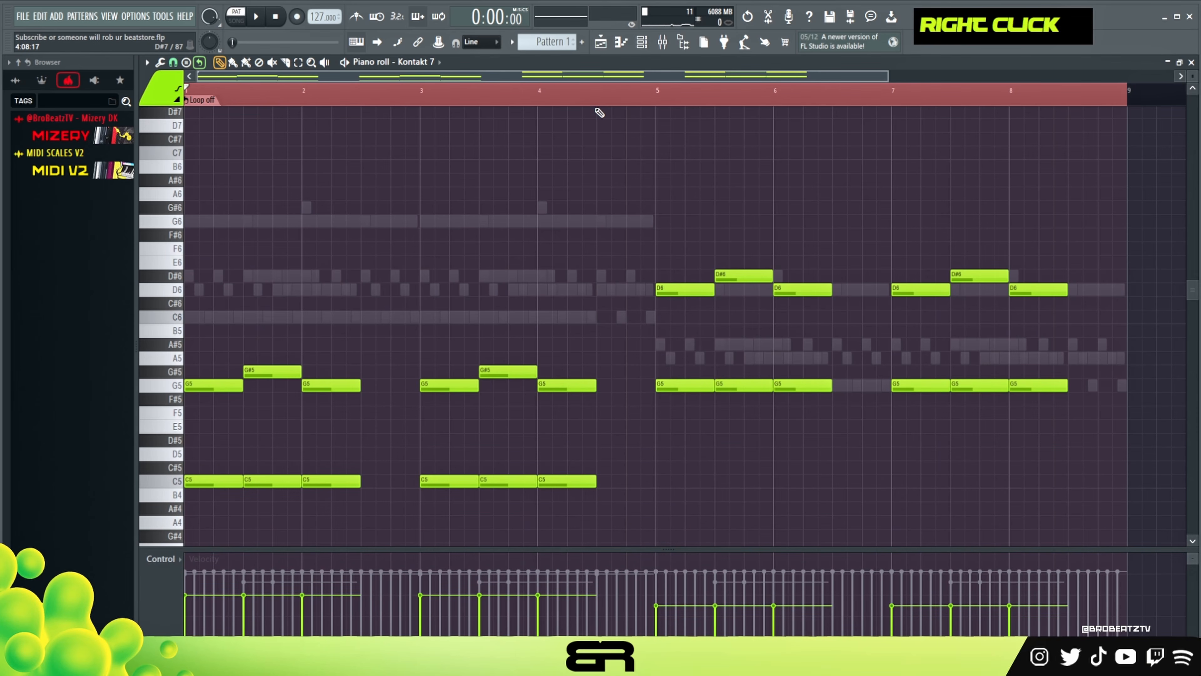
- Clear the eight-bar timeline selection and return the playback position to bar 1
double_click(661, 101)
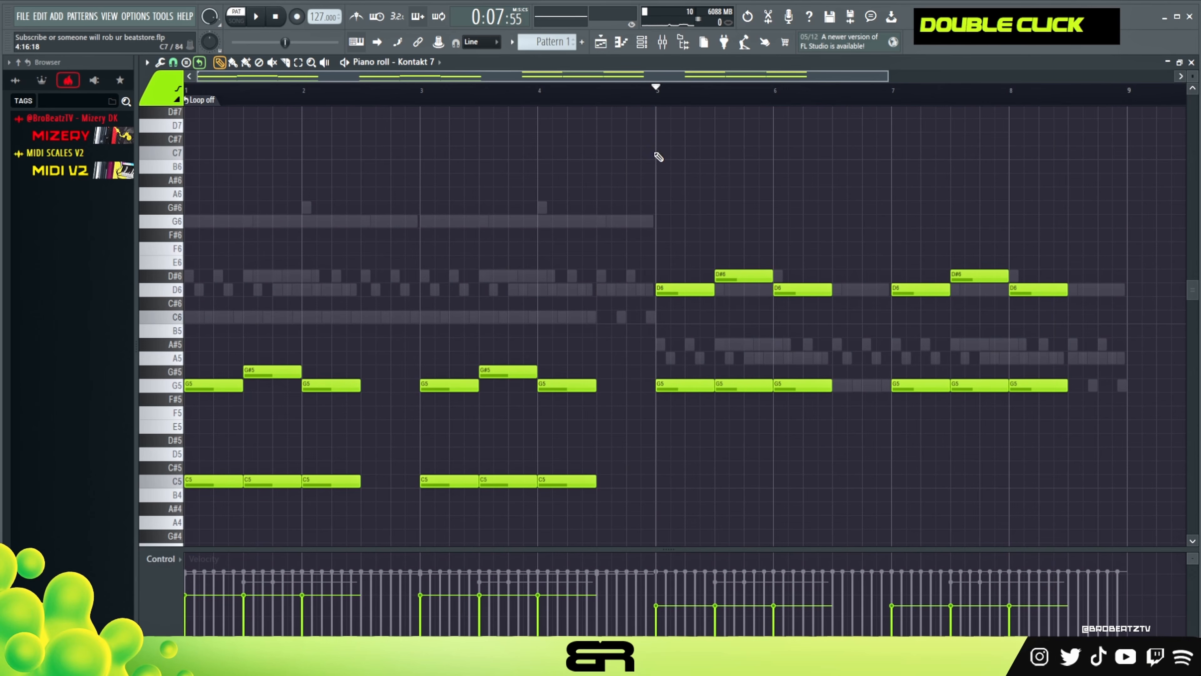
left_click_drag(654, 98, 187, 134)
right_click(650, 199)
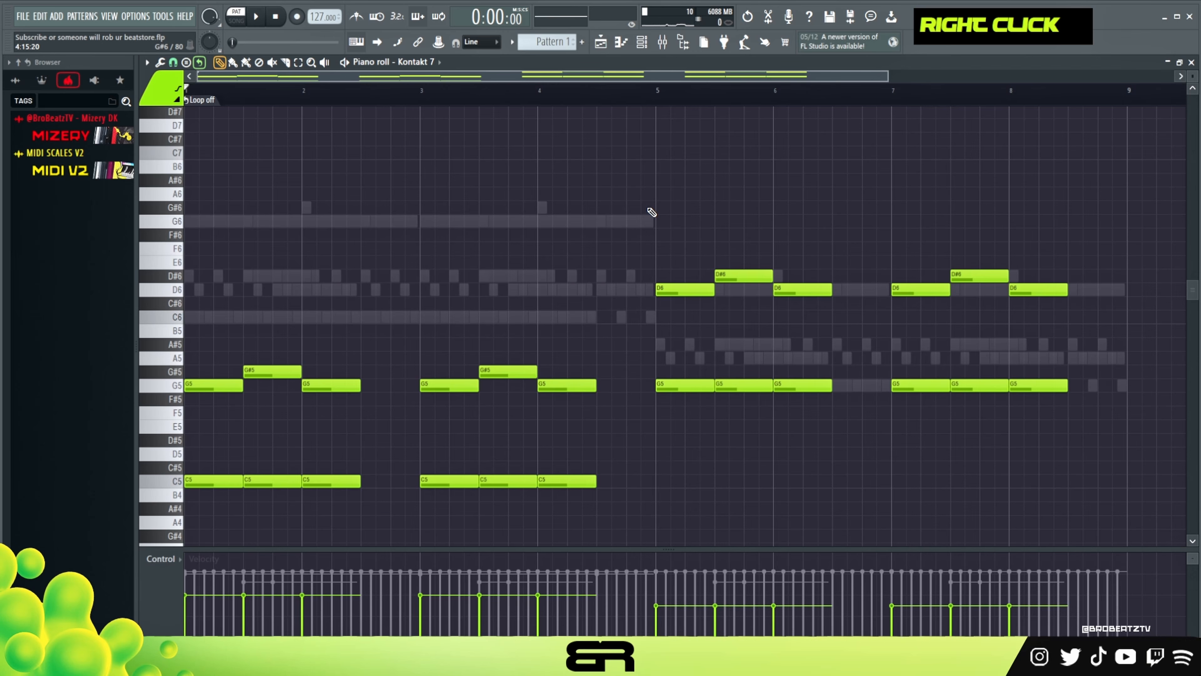
- Try a sample start of -126 ms on the Kontakt 7 choir during playback, and readjust it to -23 ms
left_click(642, 44)
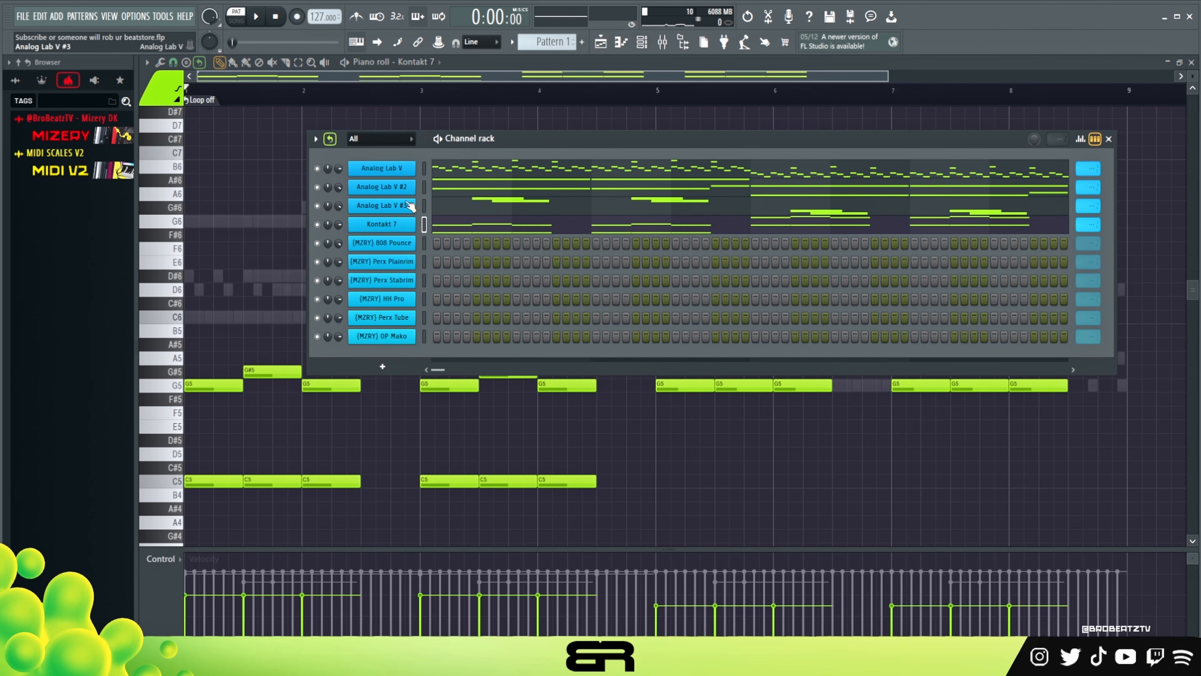
left_click(382, 231)
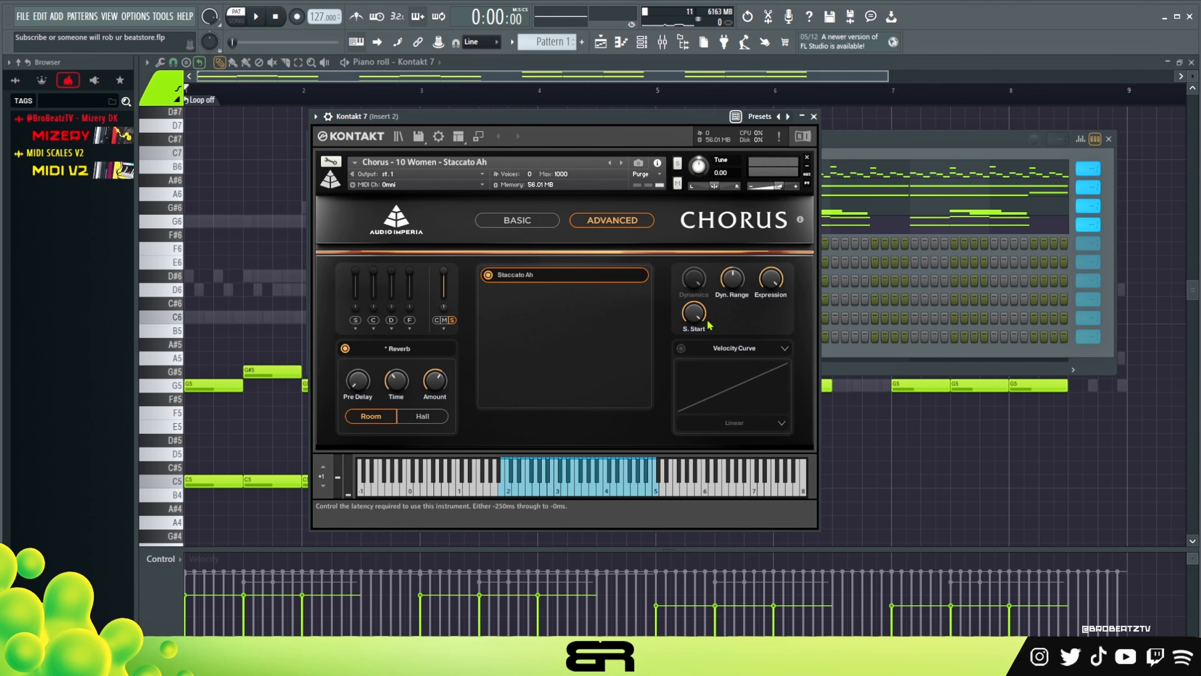
left_click(698, 320)
left_click_drag(695, 316, 691, 345)
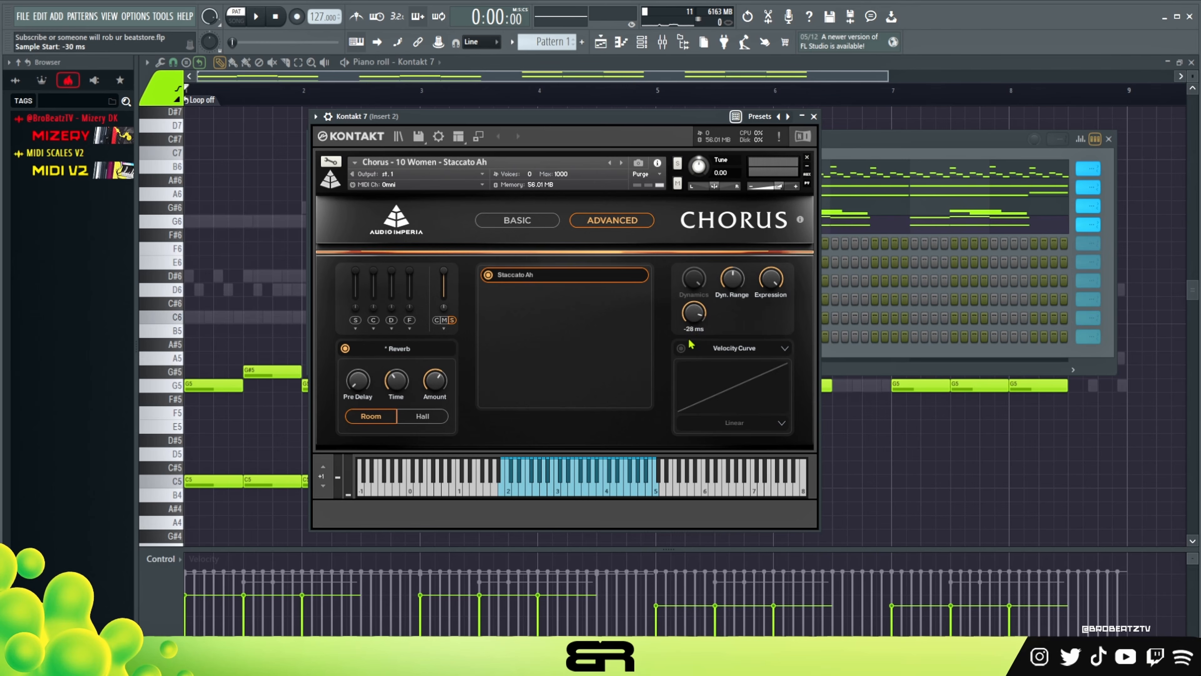
key("space")
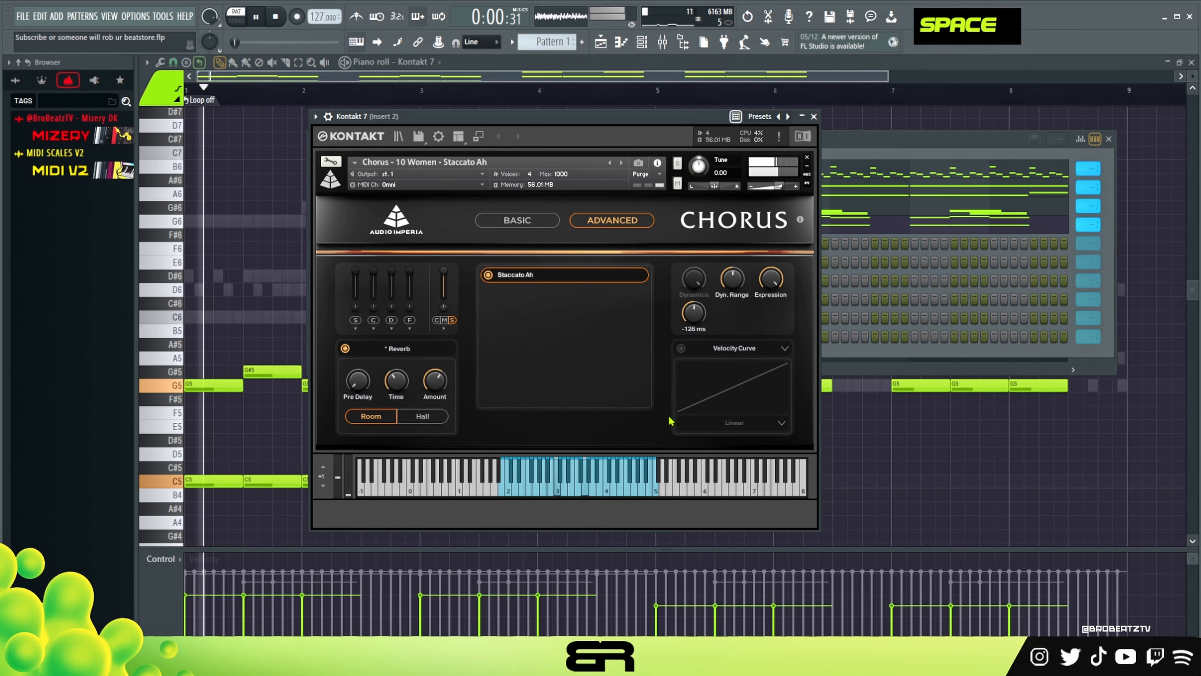
key("space")
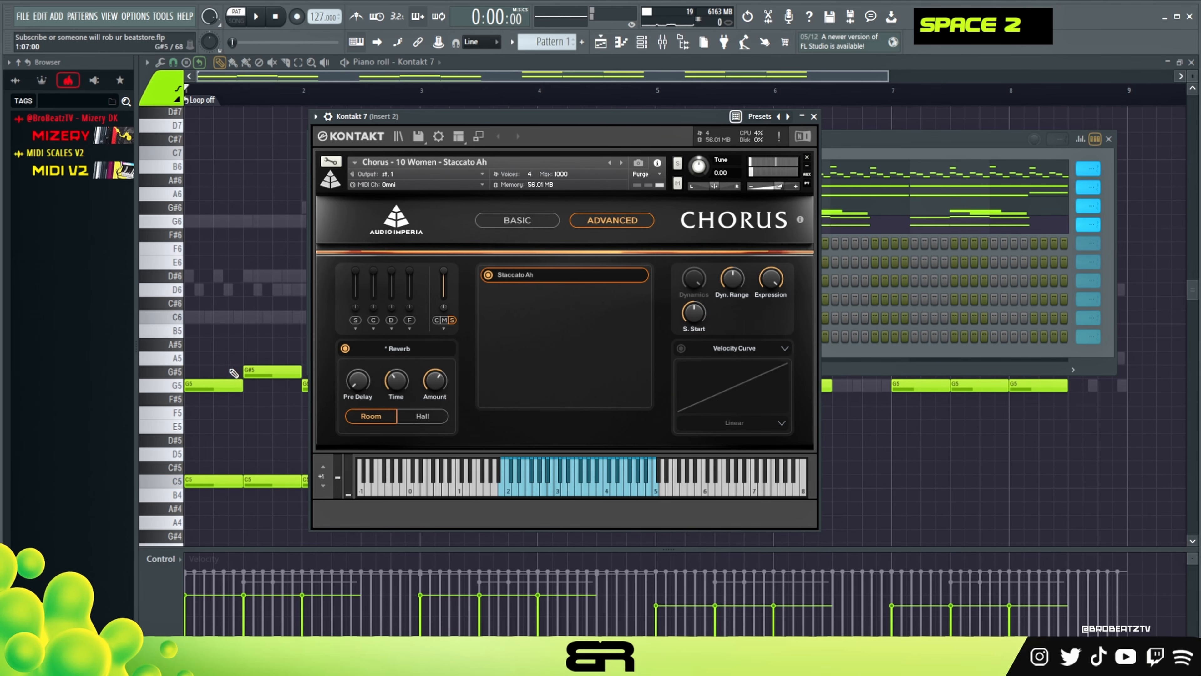
scroll(681, 315, "down", 5)
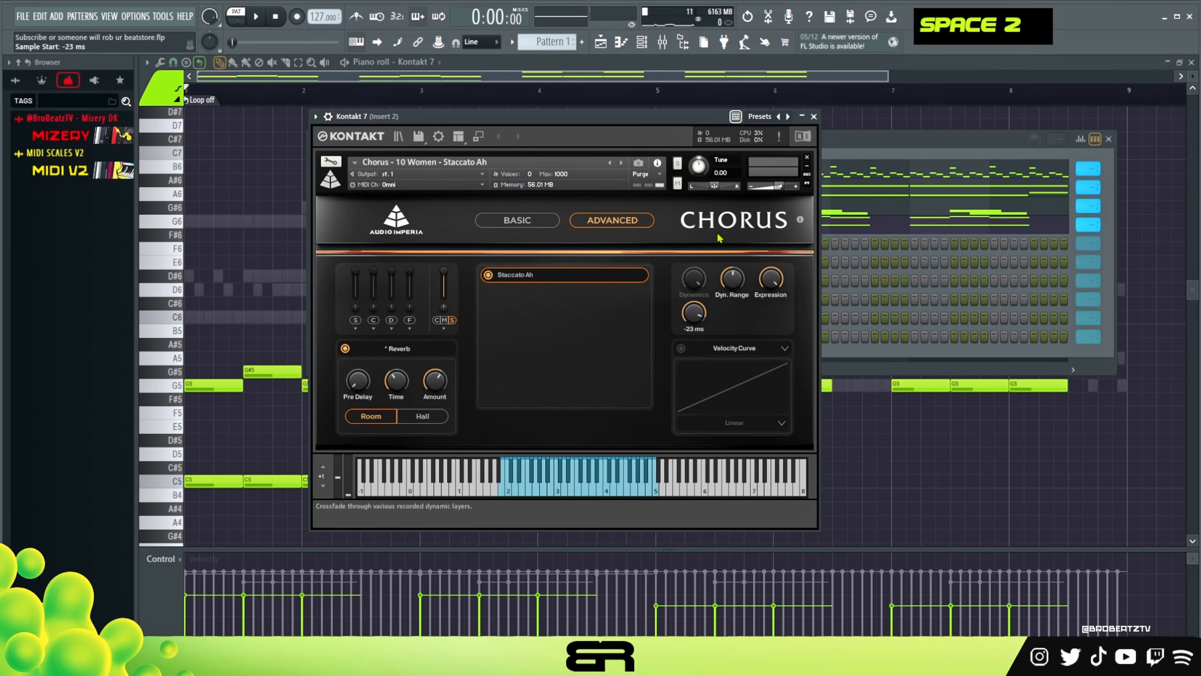
left_click_drag(724, 223, 727, 219)
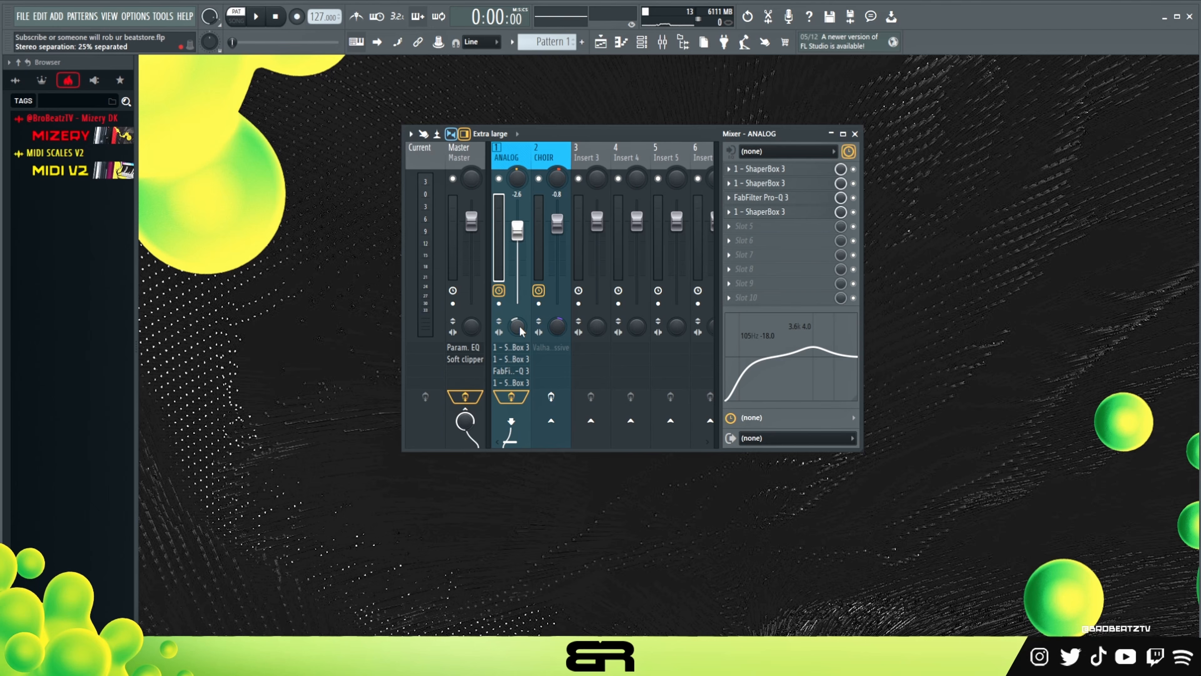
- Review the CHOIR track's mixer settings and the ShaperBox 3 Time effects in ANALOG's first two slots
left_click(559, 327)
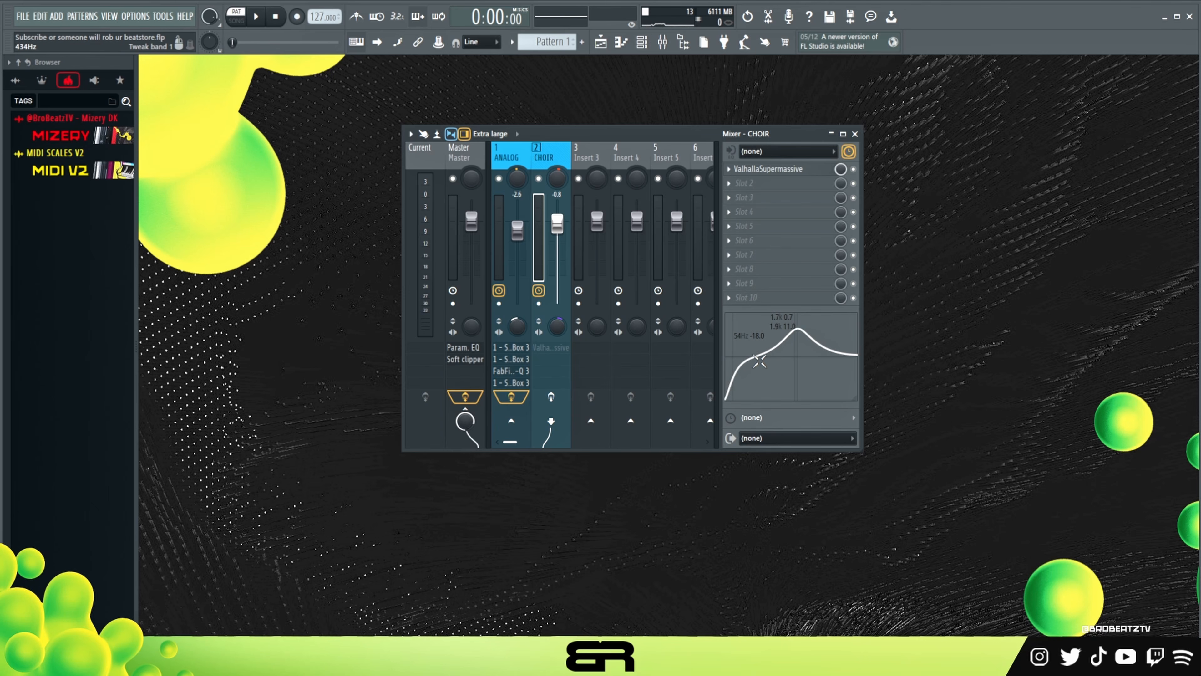
left_click(513, 159)
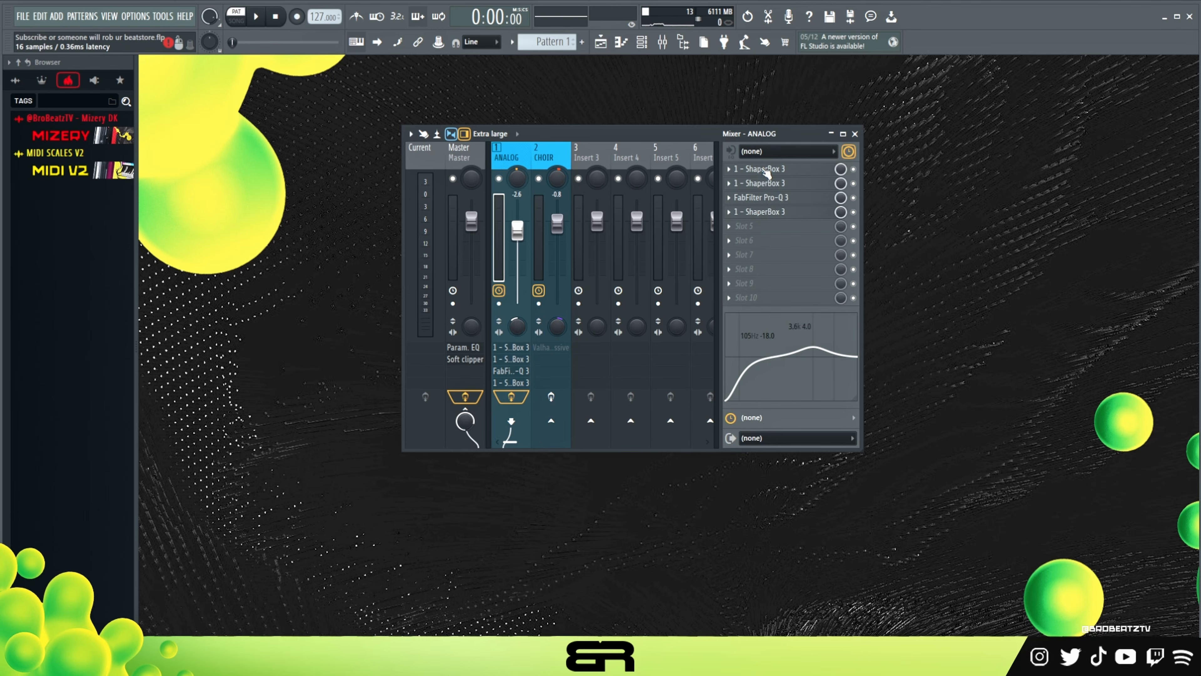
left_click(762, 170)
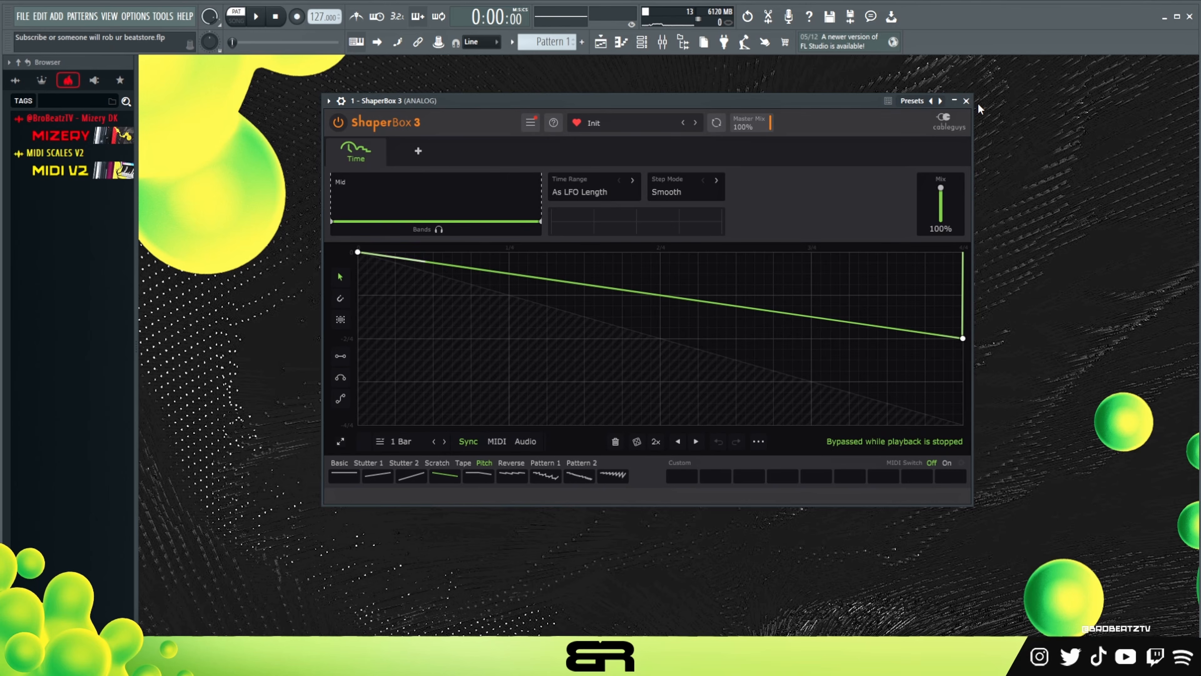
left_click(966, 101)
left_click(781, 184)
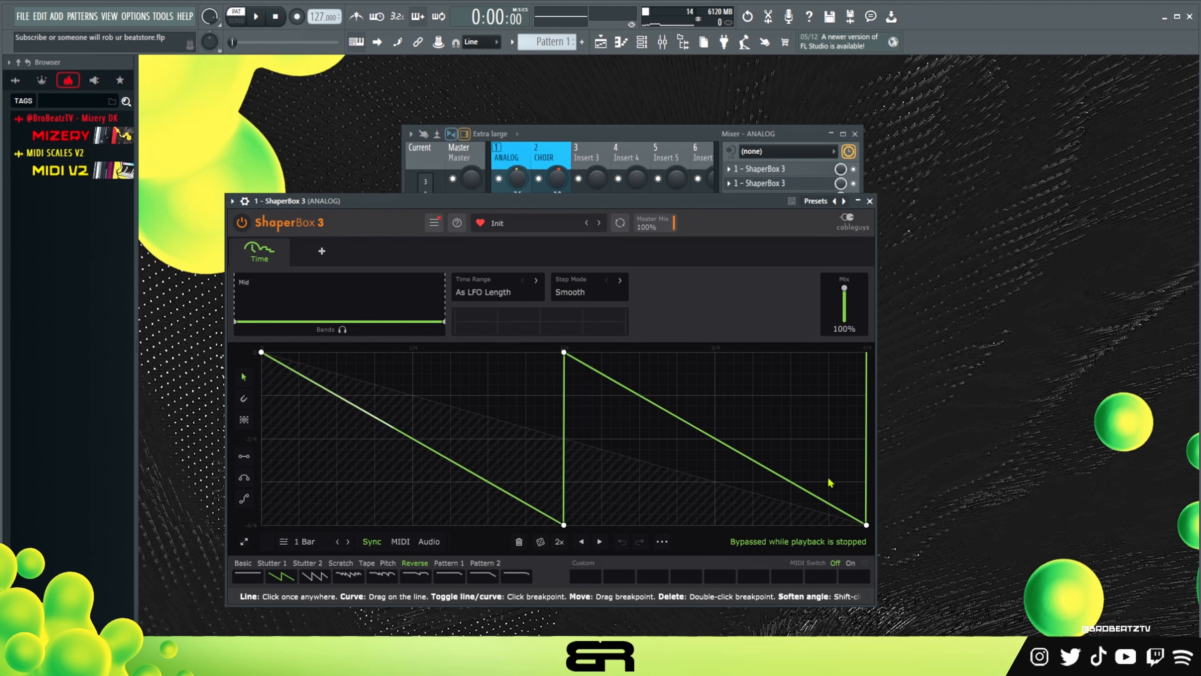
left_click(869, 200)
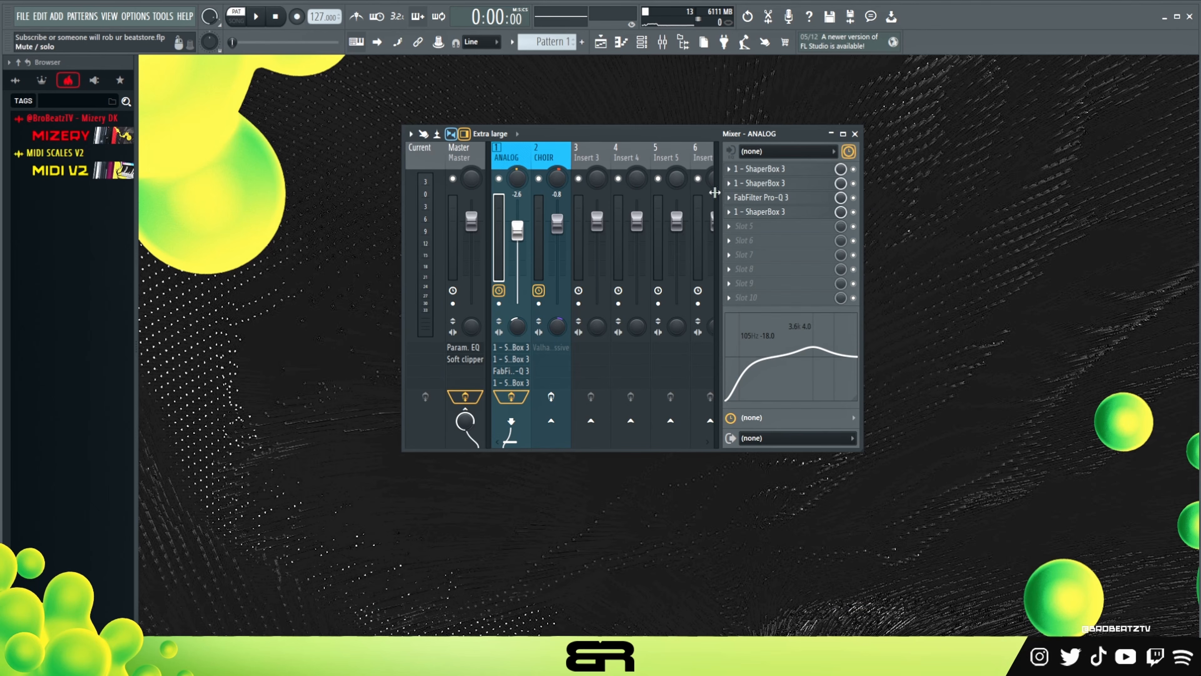
left_click(786, 182)
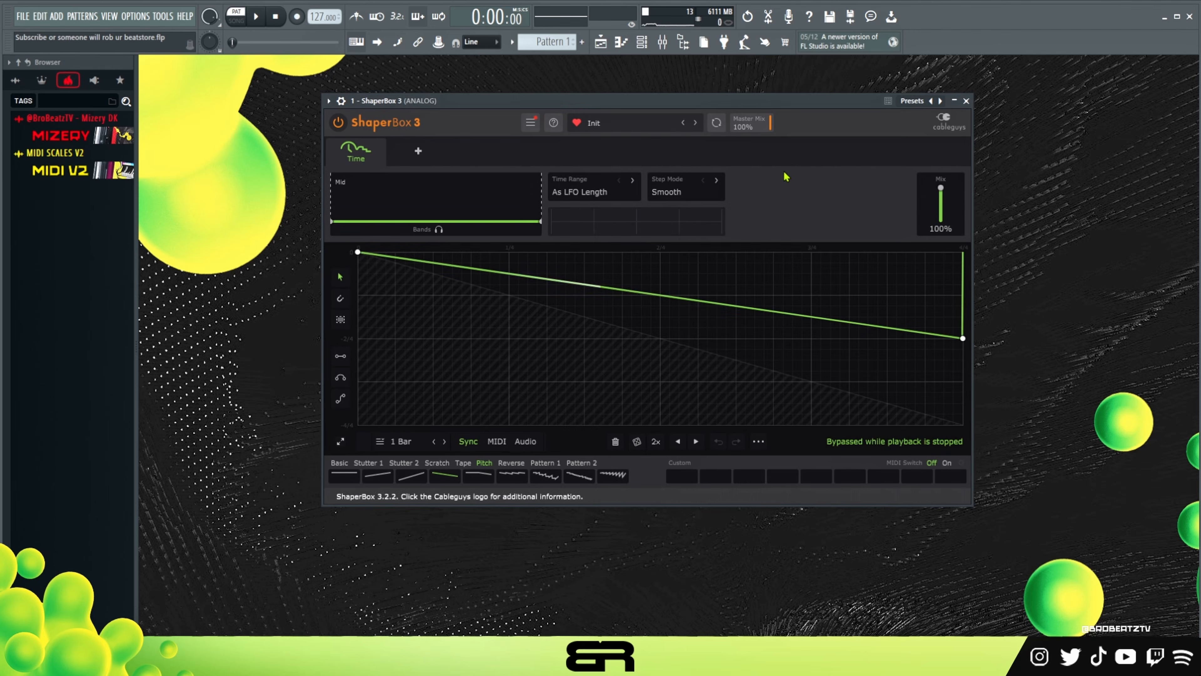
left_click(966, 101)
- Raise the frequency of the high-cut band slightly in FabFilter Pro-Q 3 on the ANALOG track
left_click(767, 198)
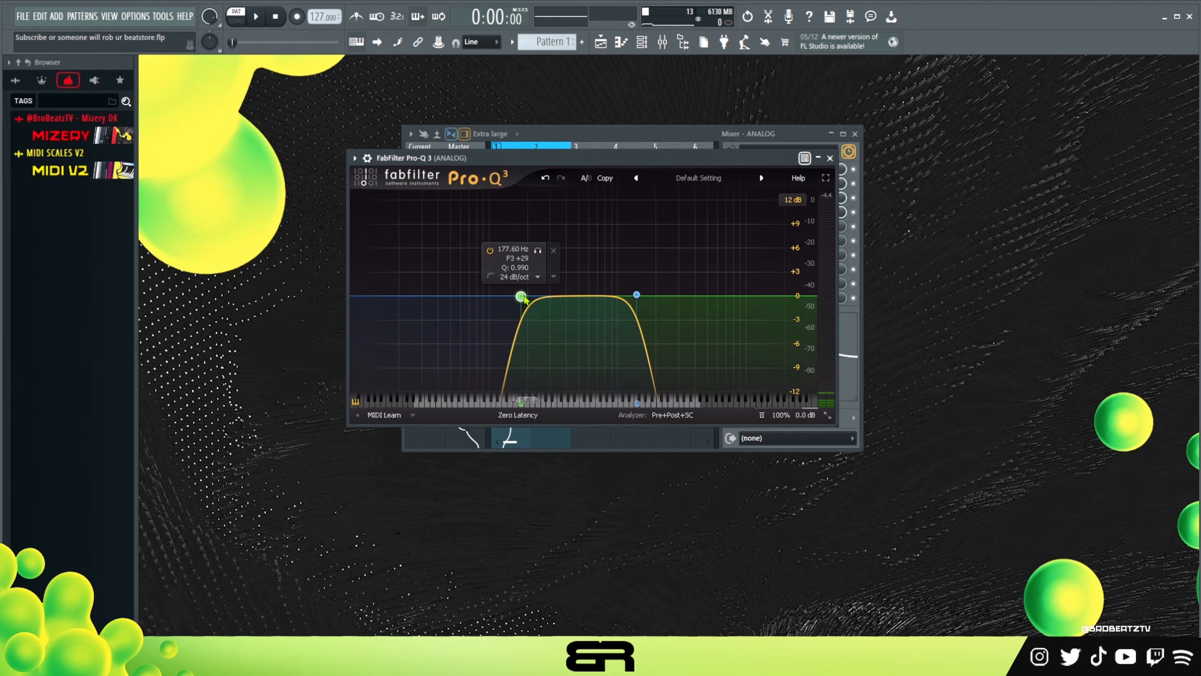
mouse_move(636, 294)
left_mouse_down()
mouse_move(613, 296)
mouse_move(642, 297)
left_mouse_up()
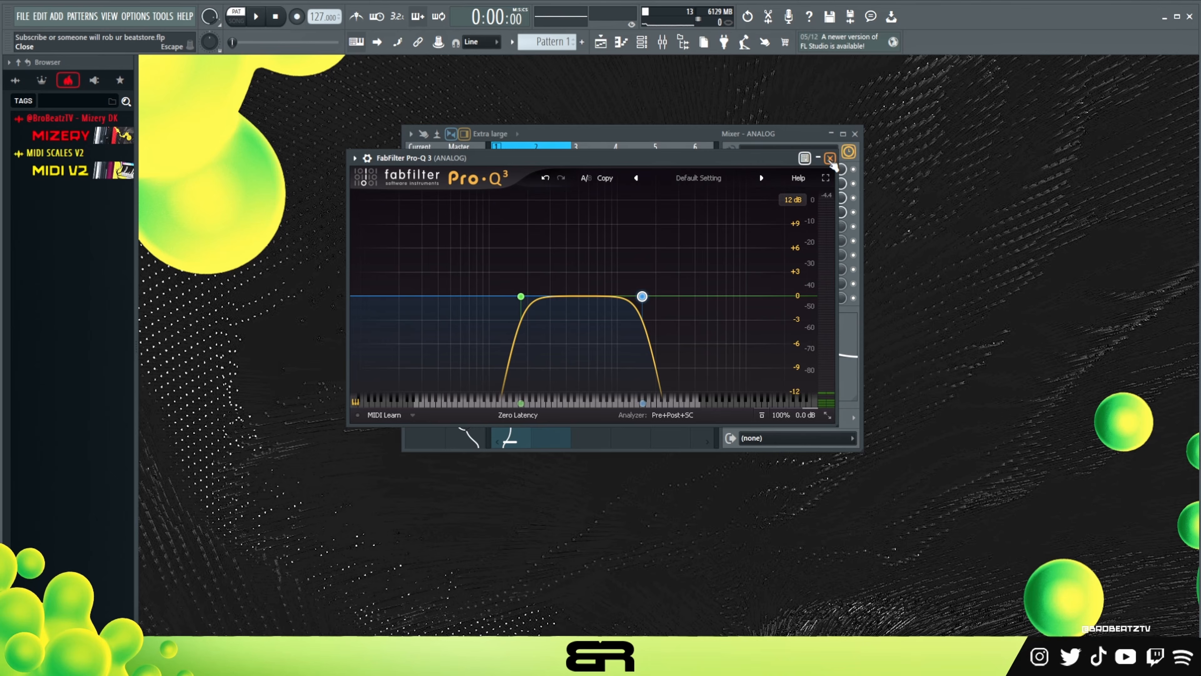
left_click(830, 158)
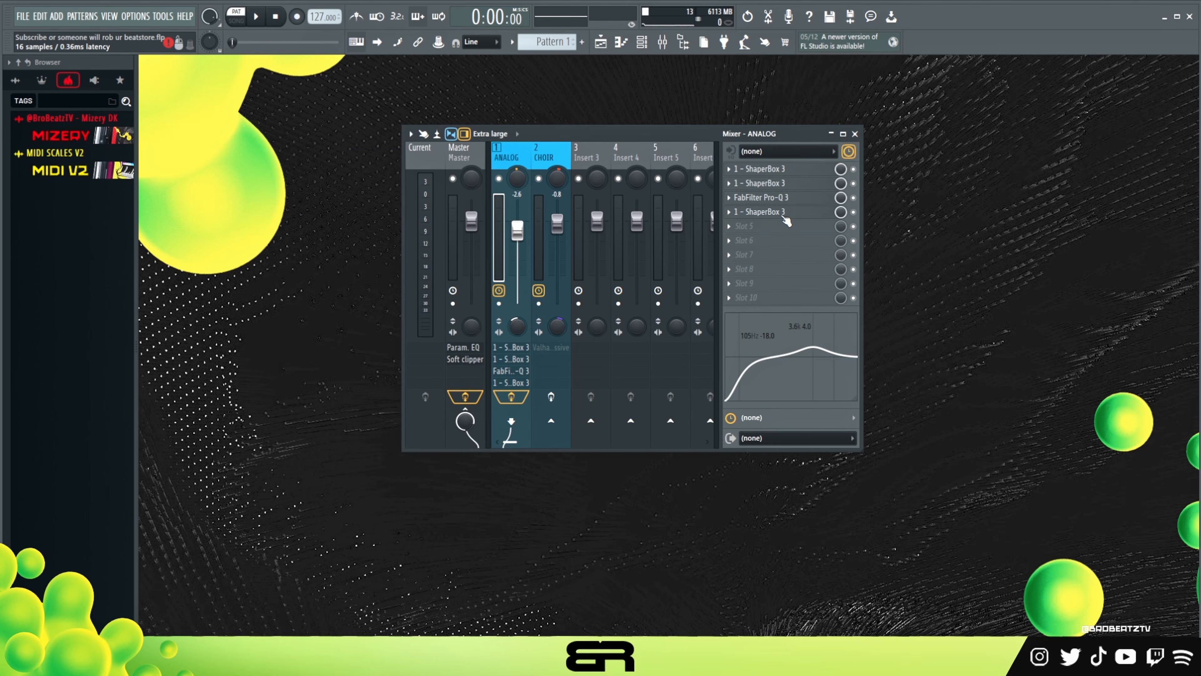
- Examine the filter curve and settings of the ShaperBox 3 in ANALOG's fourth effect slot
left_click(783, 216)
left_click_drag(699, 129, 763, 89)
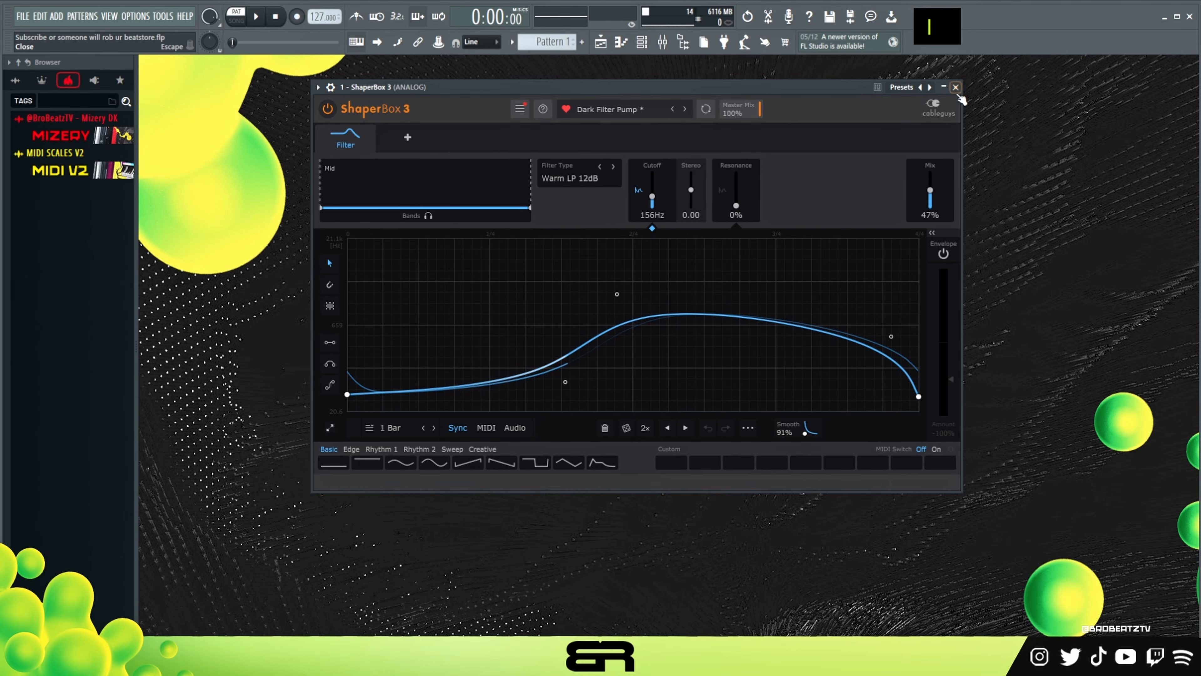
left_click(955, 87)
- Mute CHOIR and play ANALOG alone, toggling its effects off and on to compare the sound
key("space")
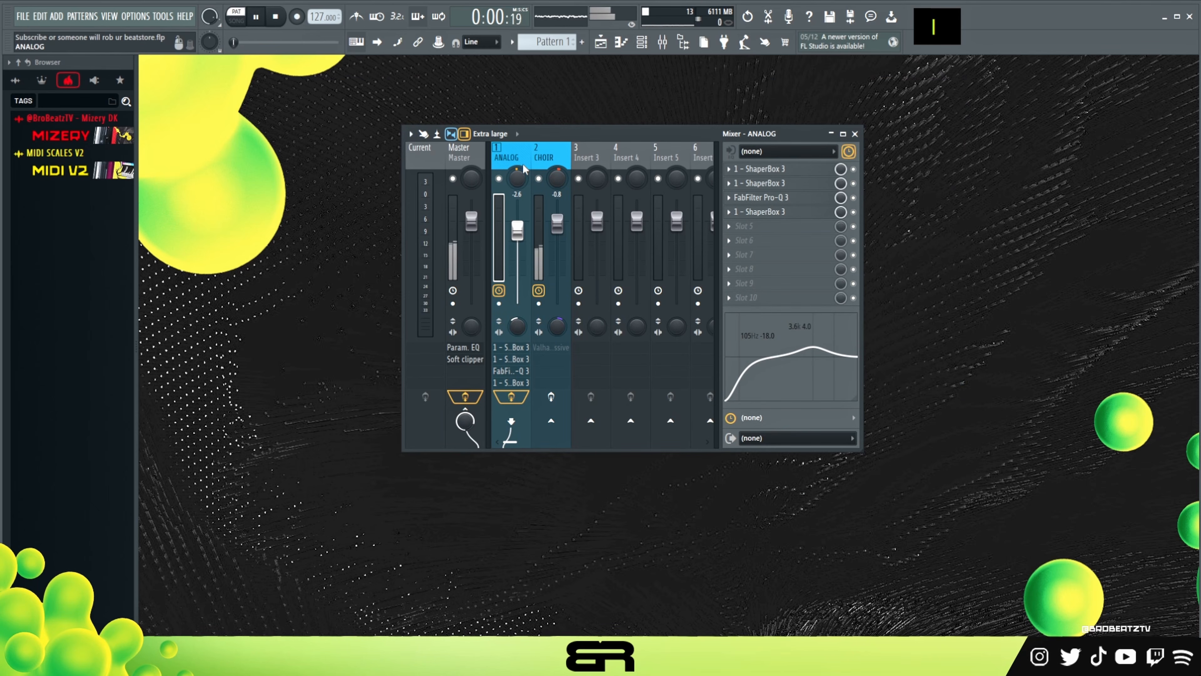
left_click(539, 178)
left_click(511, 398)
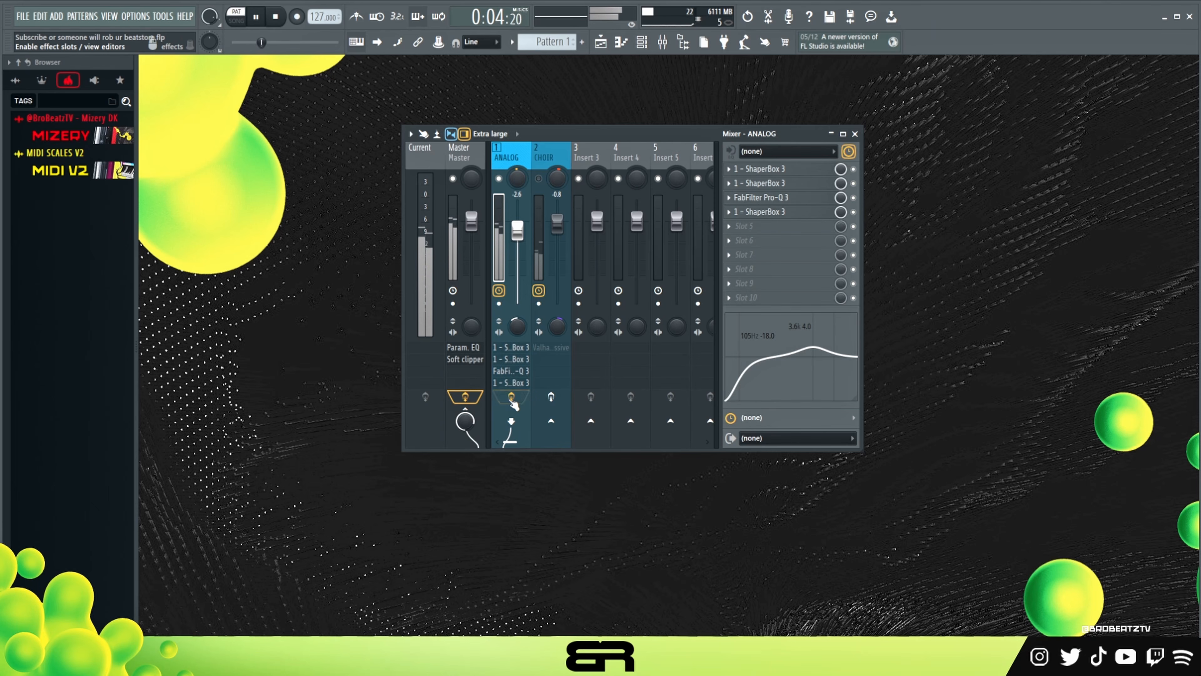
left_click(512, 399)
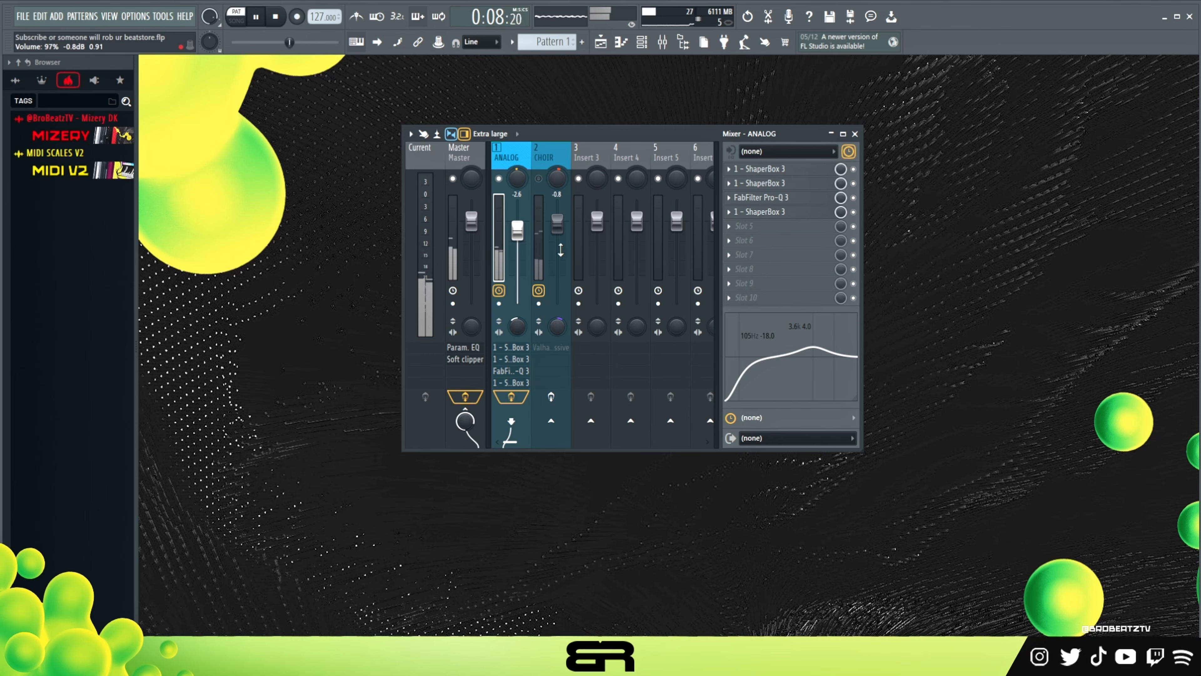
key("space")
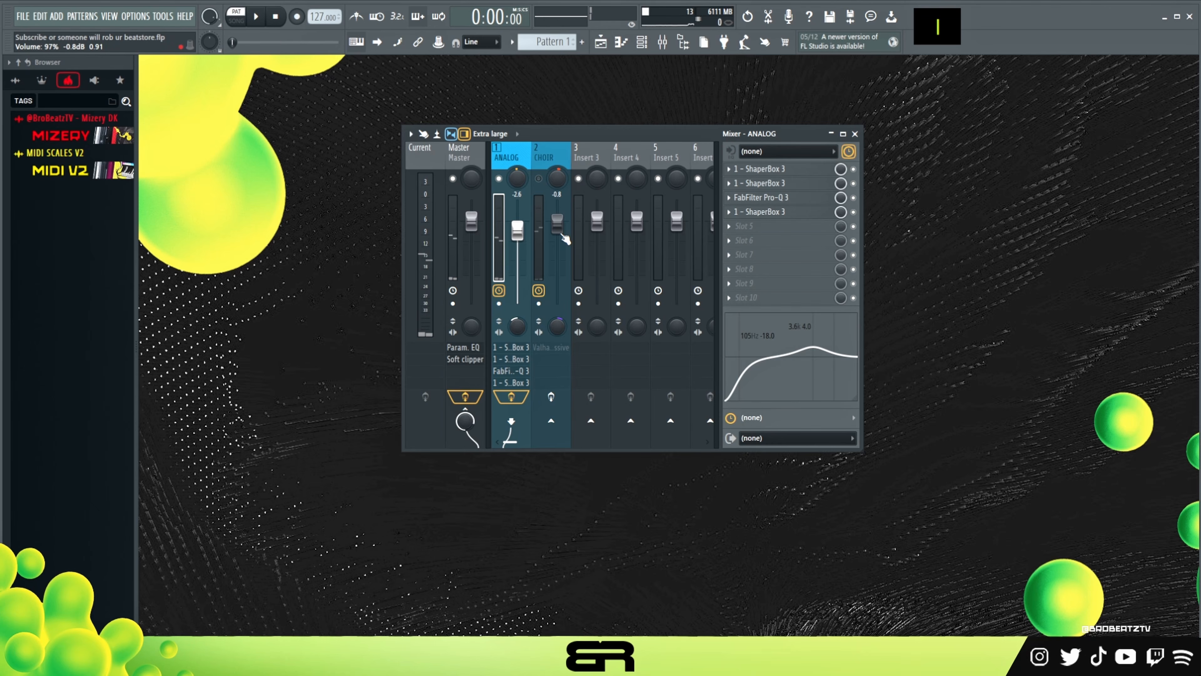
- Select the CHOIR mixer track, unmute it and mute the ANALOG track
left_click(556, 159)
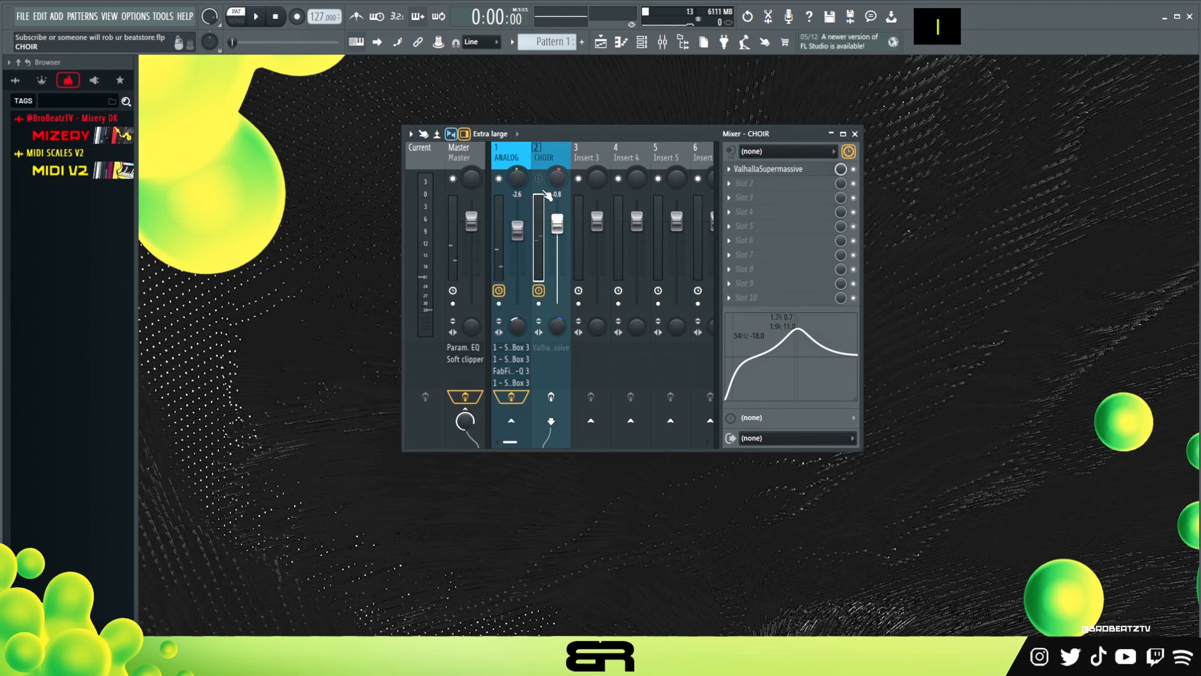
left_click(538, 178)
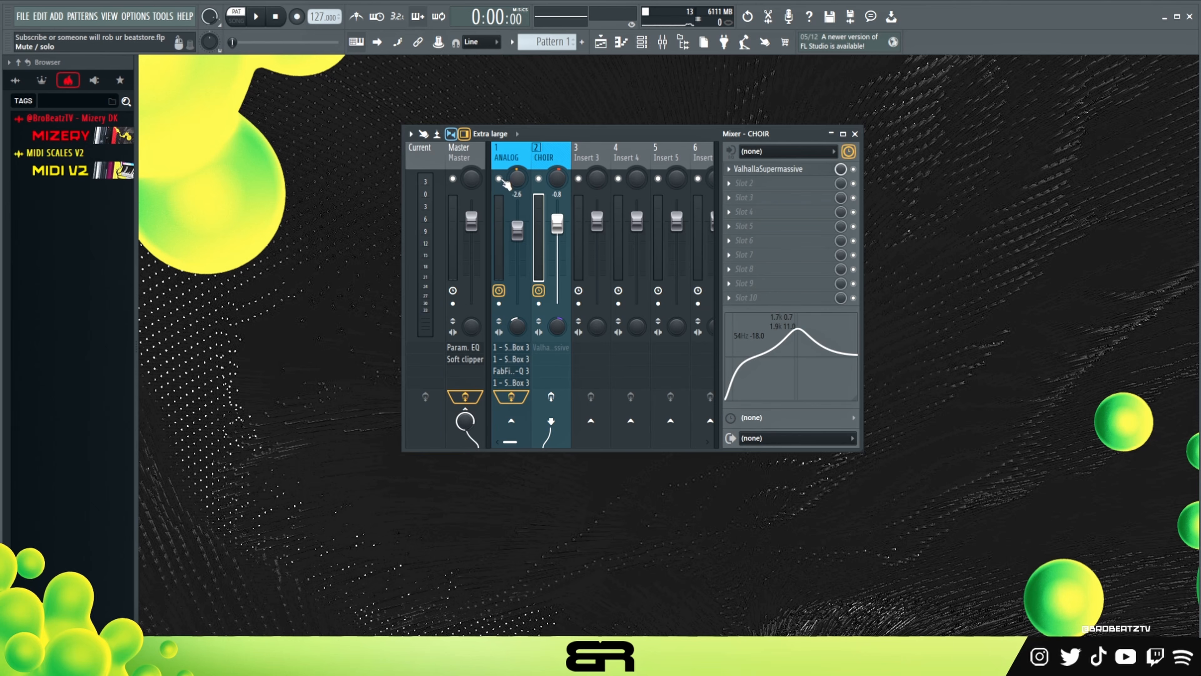
left_click(500, 179)
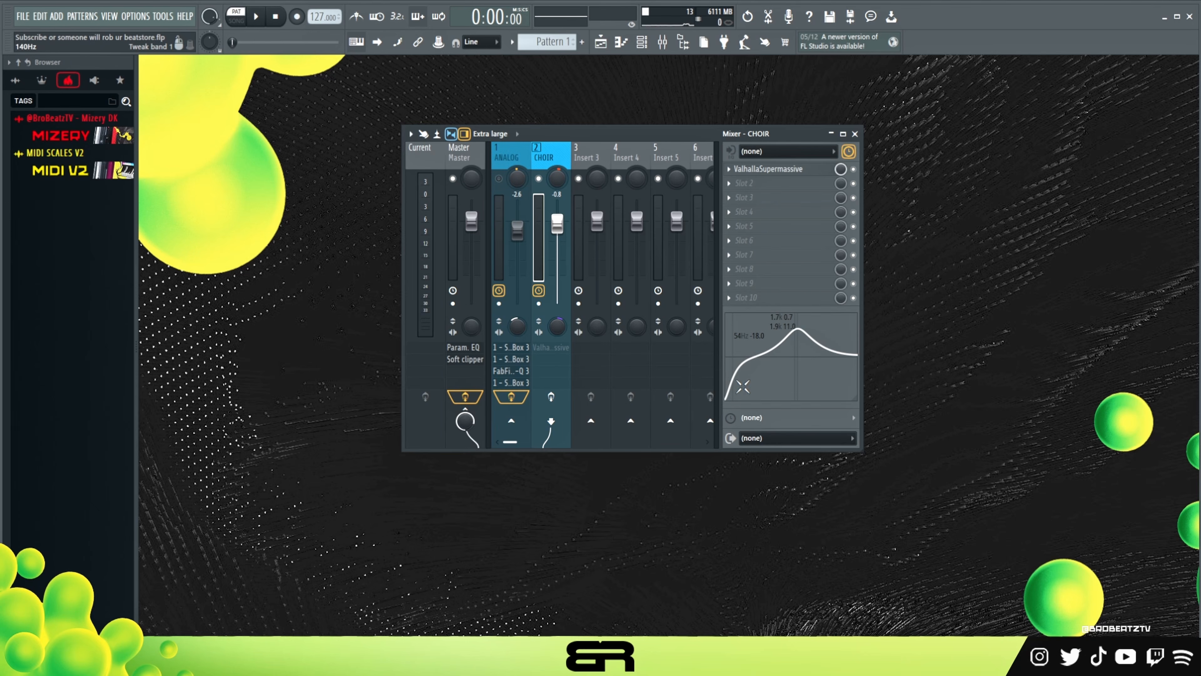
- Examine the mix, delay, warp and EQ settings of ValhallaSupermassive on the CHOIR track
left_click(767, 172)
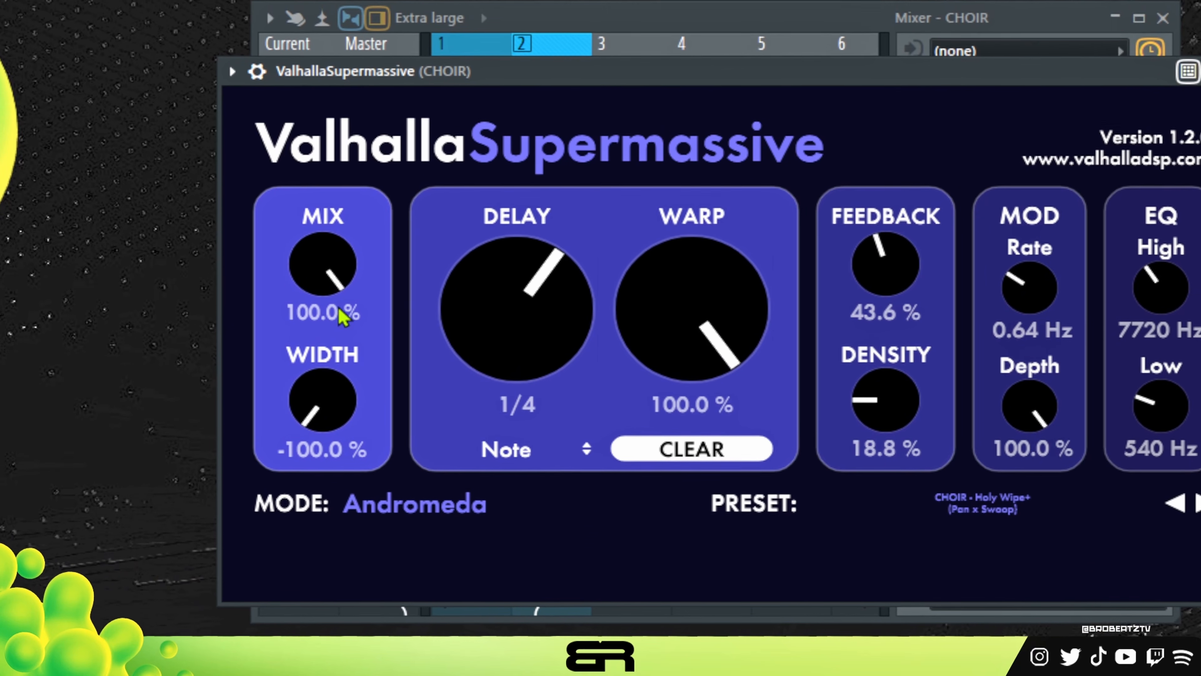
mouse_move(183, 288)
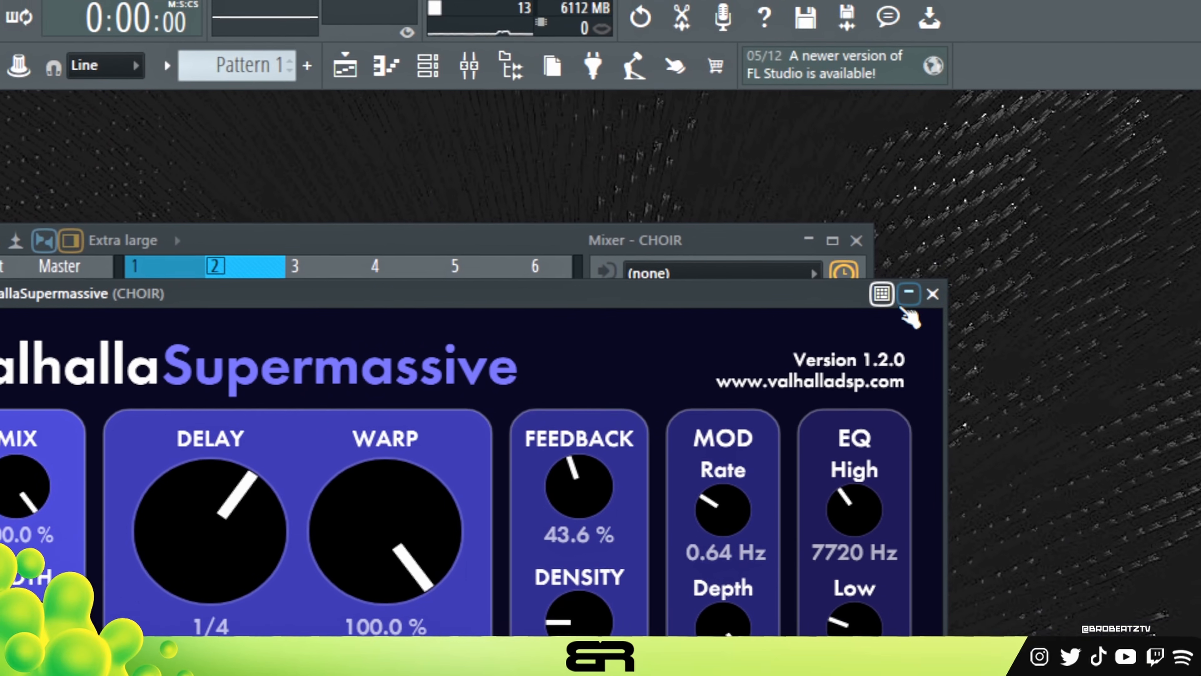
left_click(933, 292)
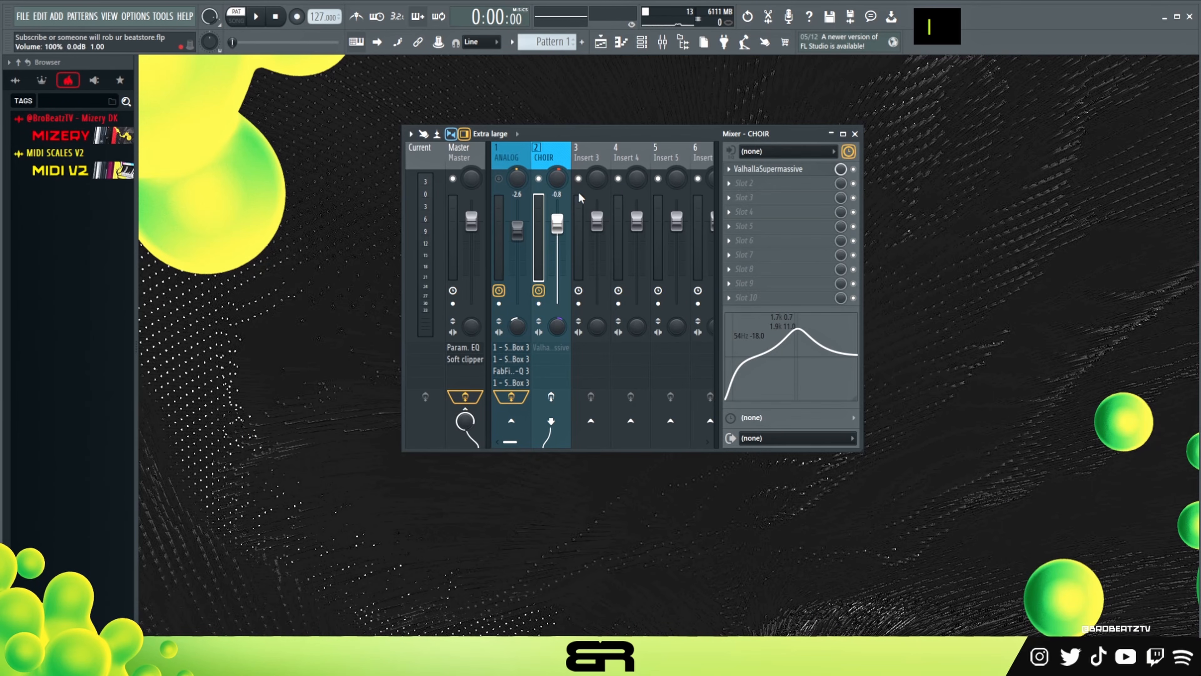
- Enable the effects of the CHOIR mixer track during playback, and stop after listening
key("space")
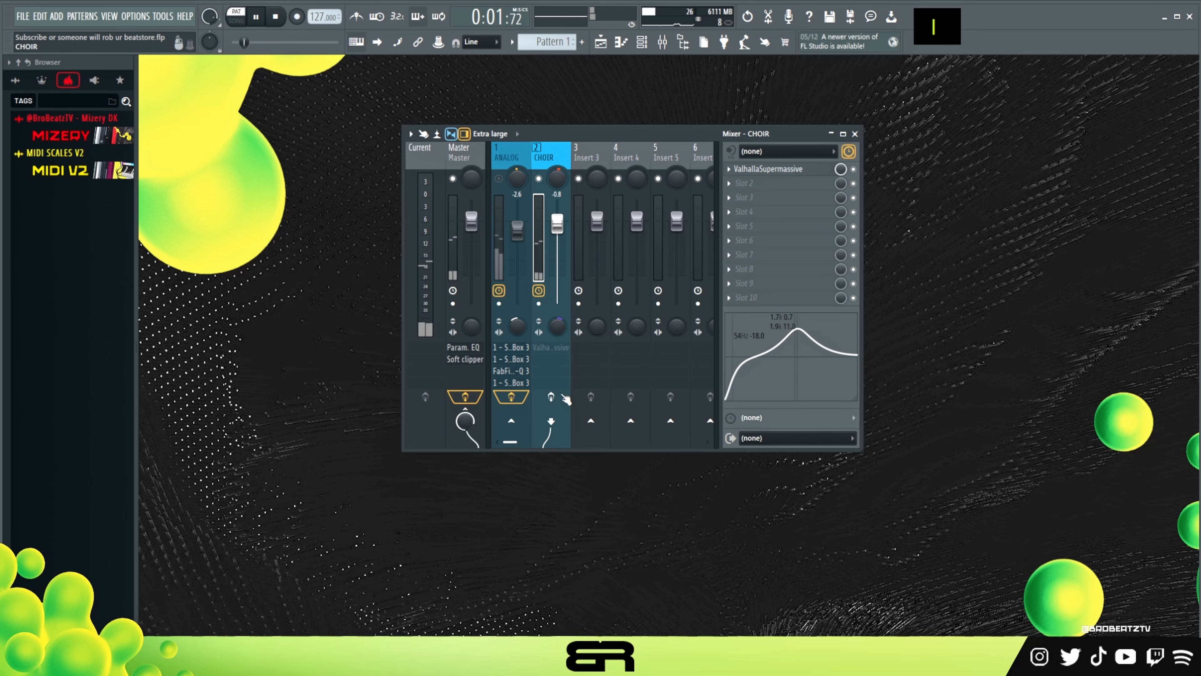
left_click(564, 401)
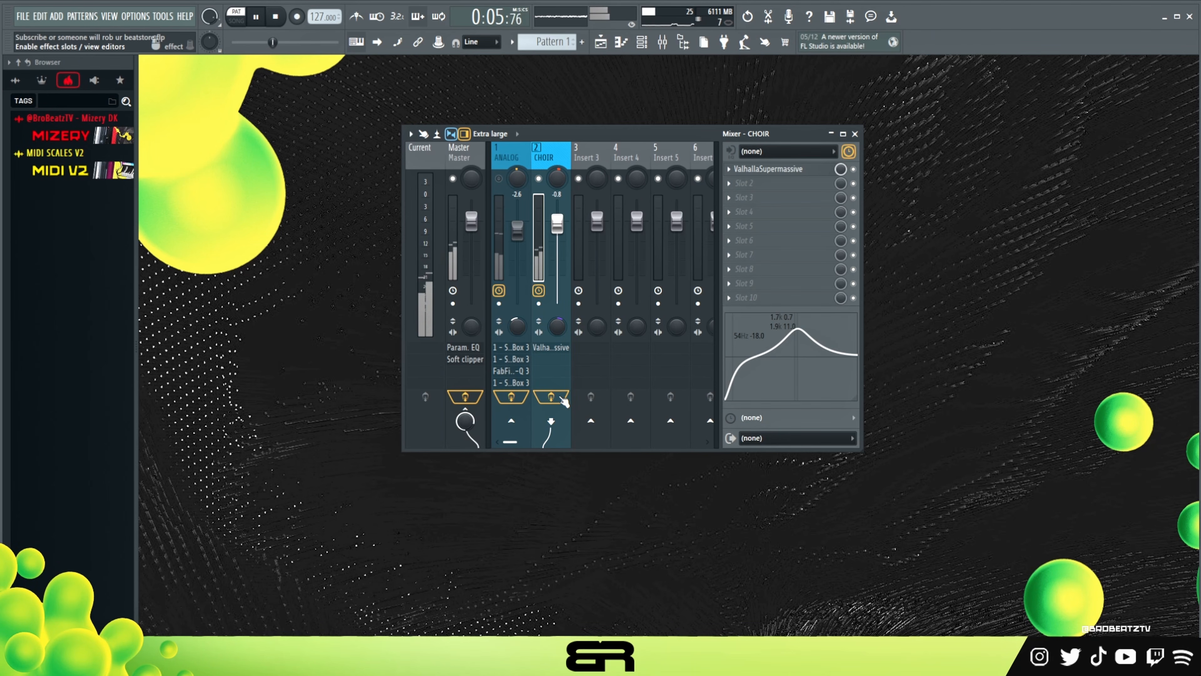
key("space")
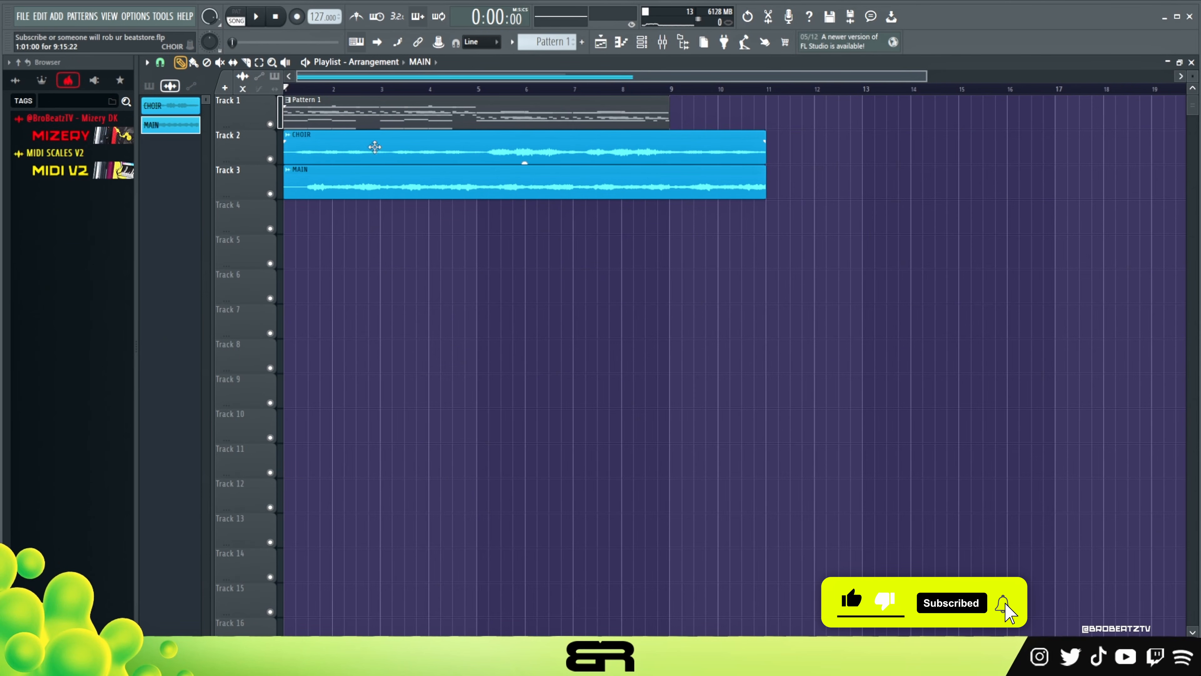
- Show the mixer over the playlist to check the record-armed ANALOG and CHOIR tracks
left_click(663, 43)
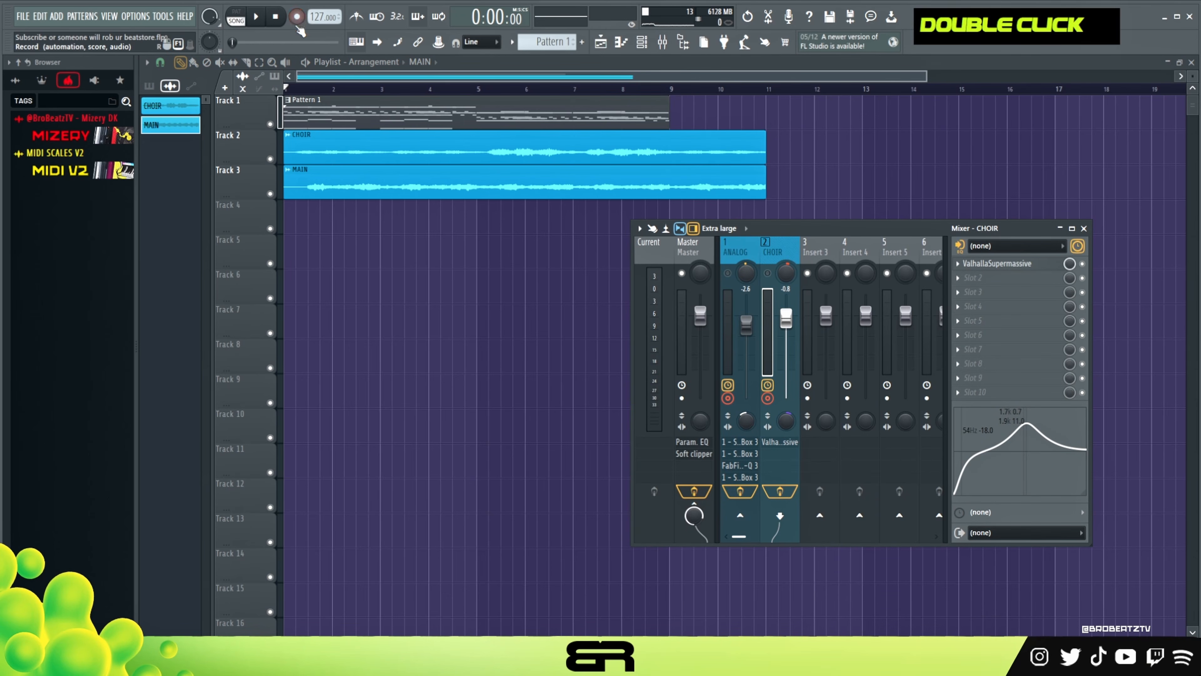
left_click(291, 97)
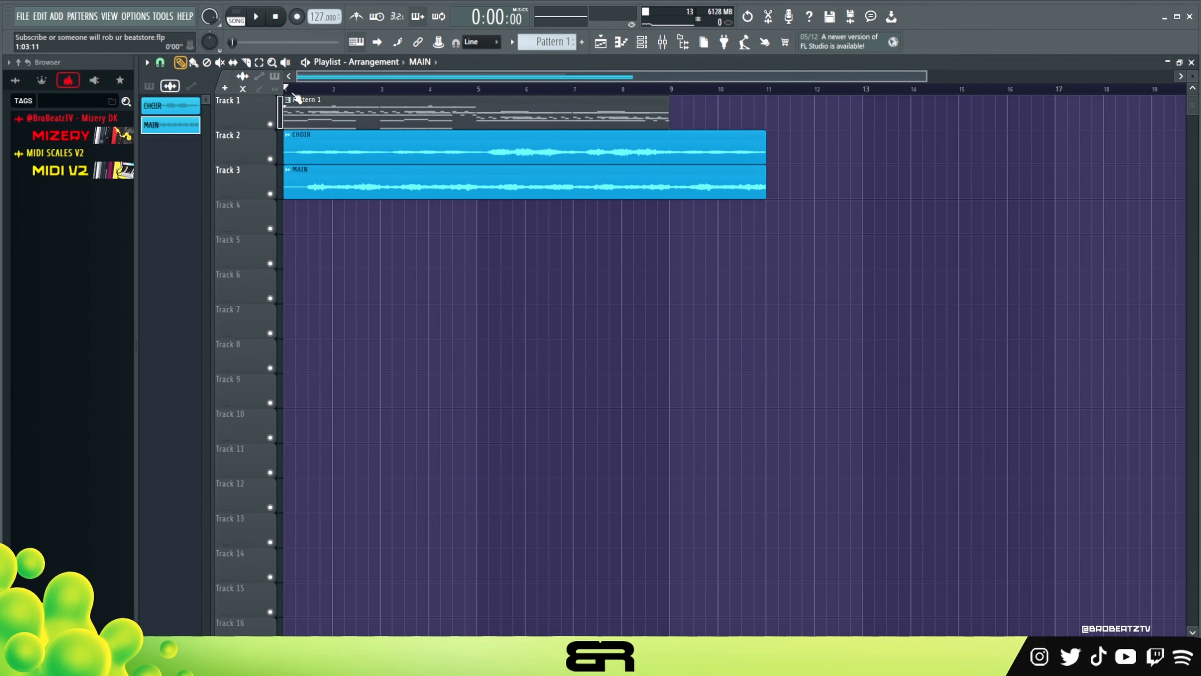
- Trim the silent starts of the MAIN and CHOIR audio clips and move both clips to bar 1
scroll(296, 97, "up", 5)
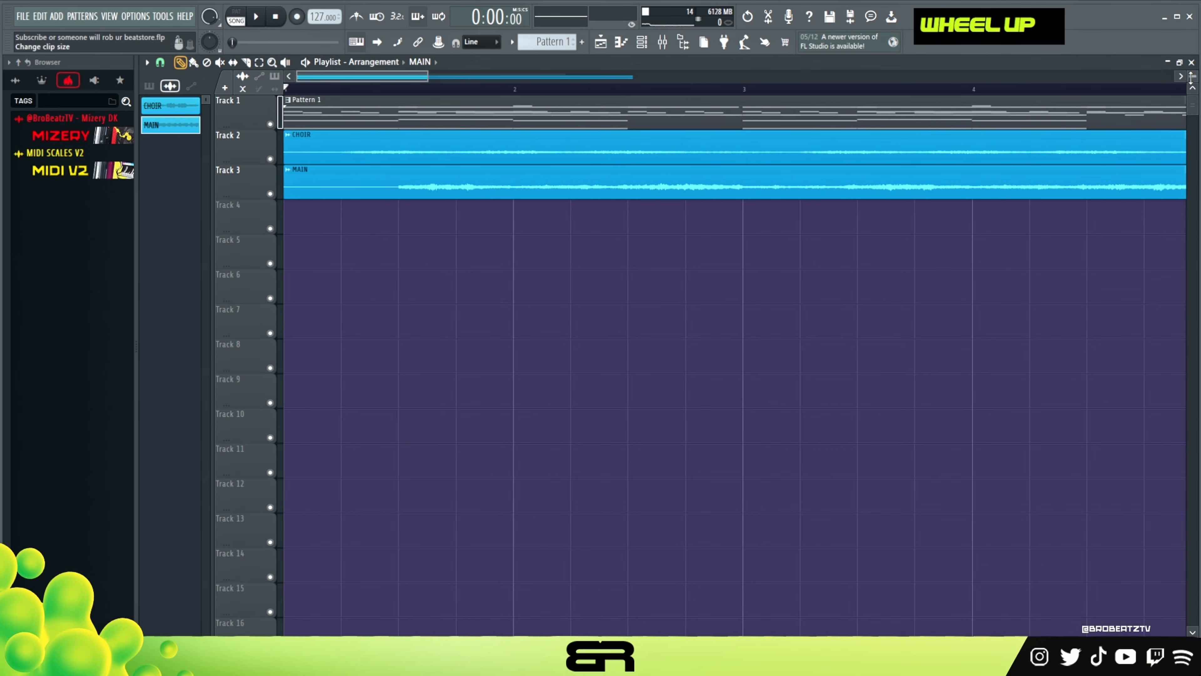
scroll(1191, 77, "up", 3)
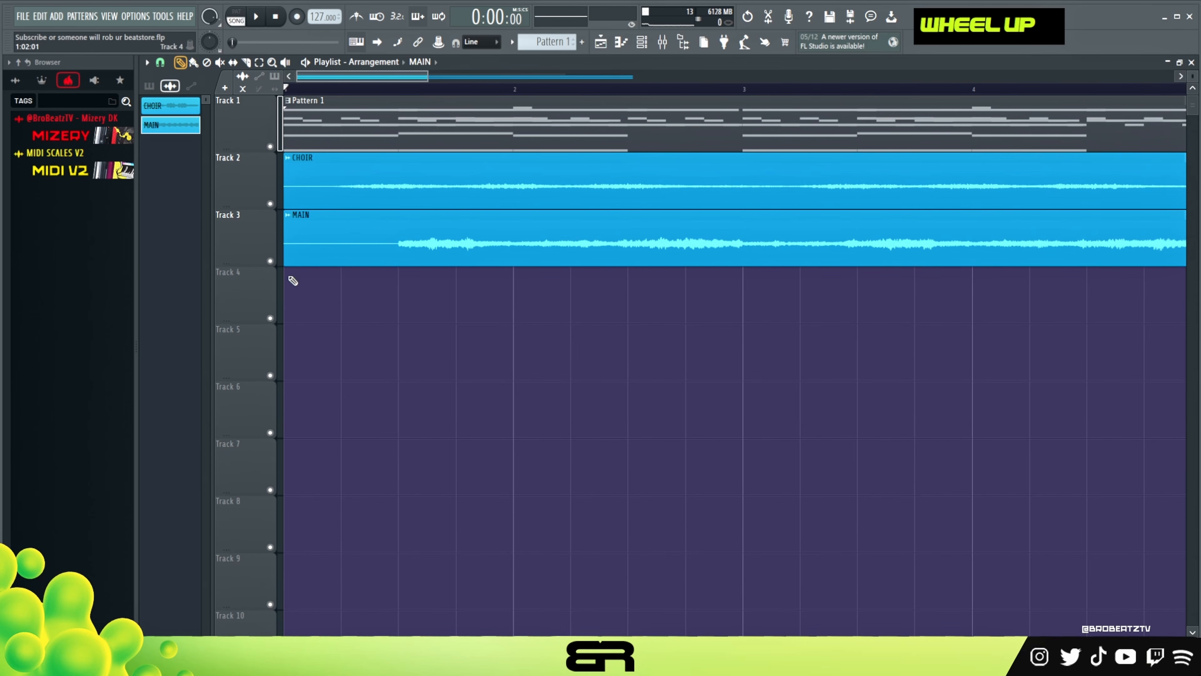
left_click_drag(285, 261, 401, 260)
left_click_drag(286, 192, 346, 190)
left_click_drag(497, 239, 382, 236)
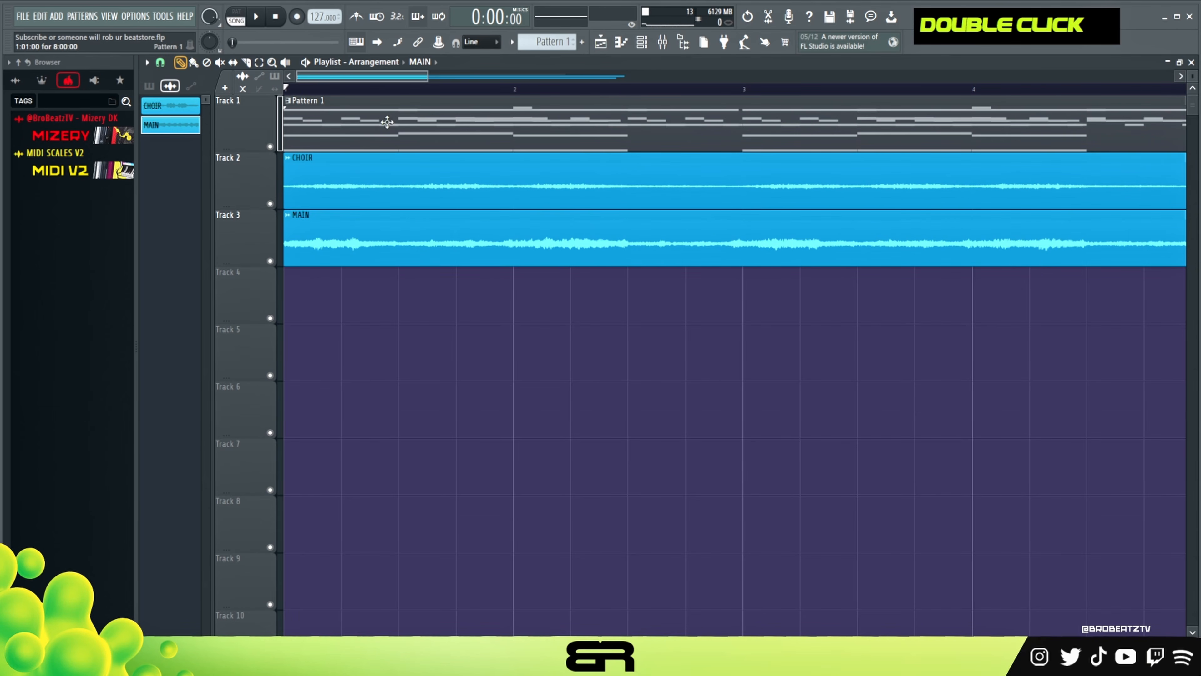
- Slice the CHOIR and MAIN clips at bar 9 and delete the leftover pieces after it
scroll(395, 90, "down", 3)
scroll(530, 89, "down", 2)
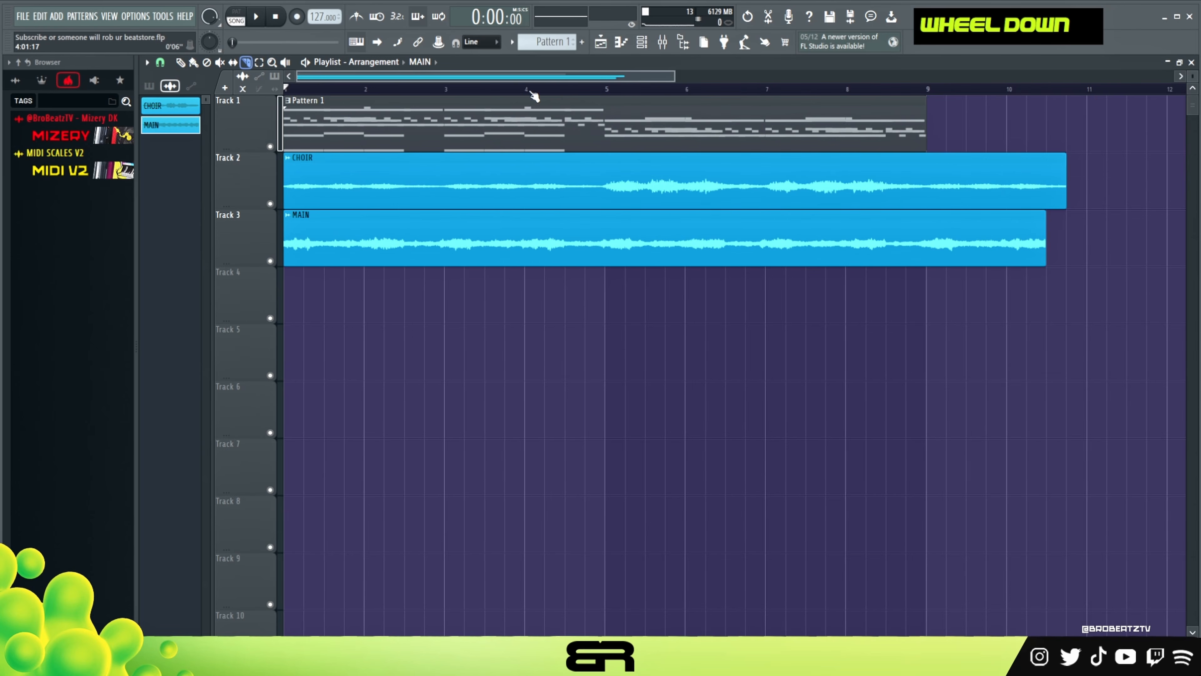
left_click_drag(931, 178, 923, 238)
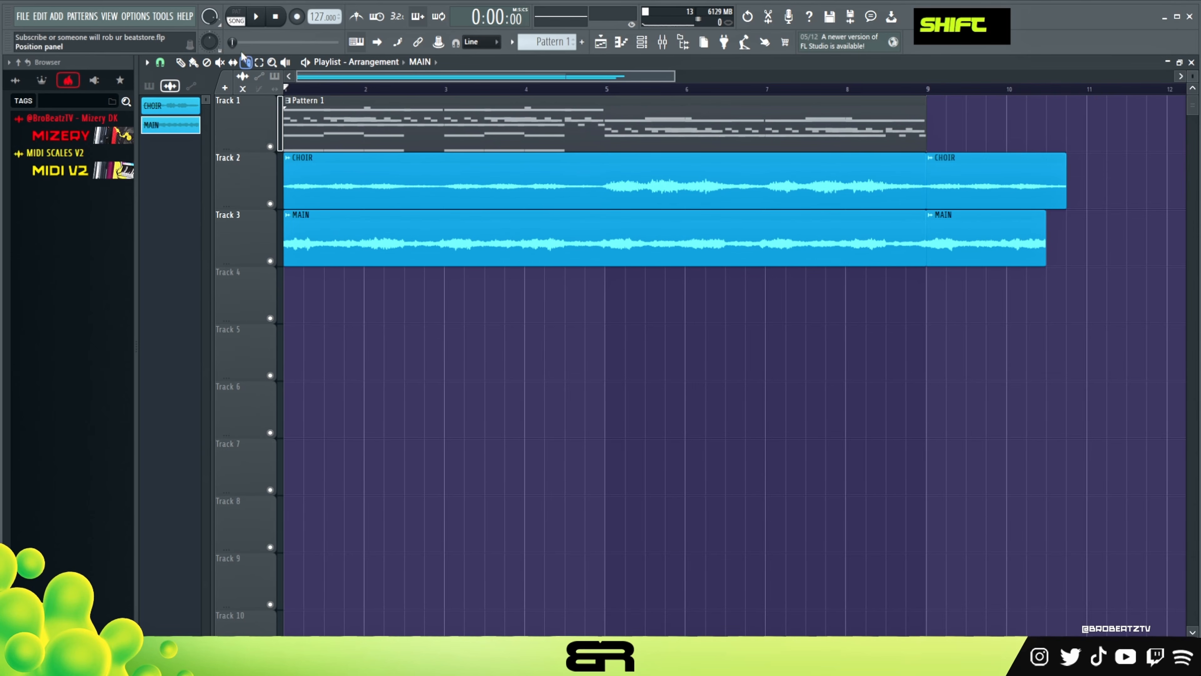
left_click(192, 65)
left_click(182, 63)
right_click(929, 174)
key("ctrl+z")
right_click(985, 142)
- Set the CHOIR clip's gain to -2.8 dB and the MAIN clip's gain to -0.4 dB while auditioning them
key("space")
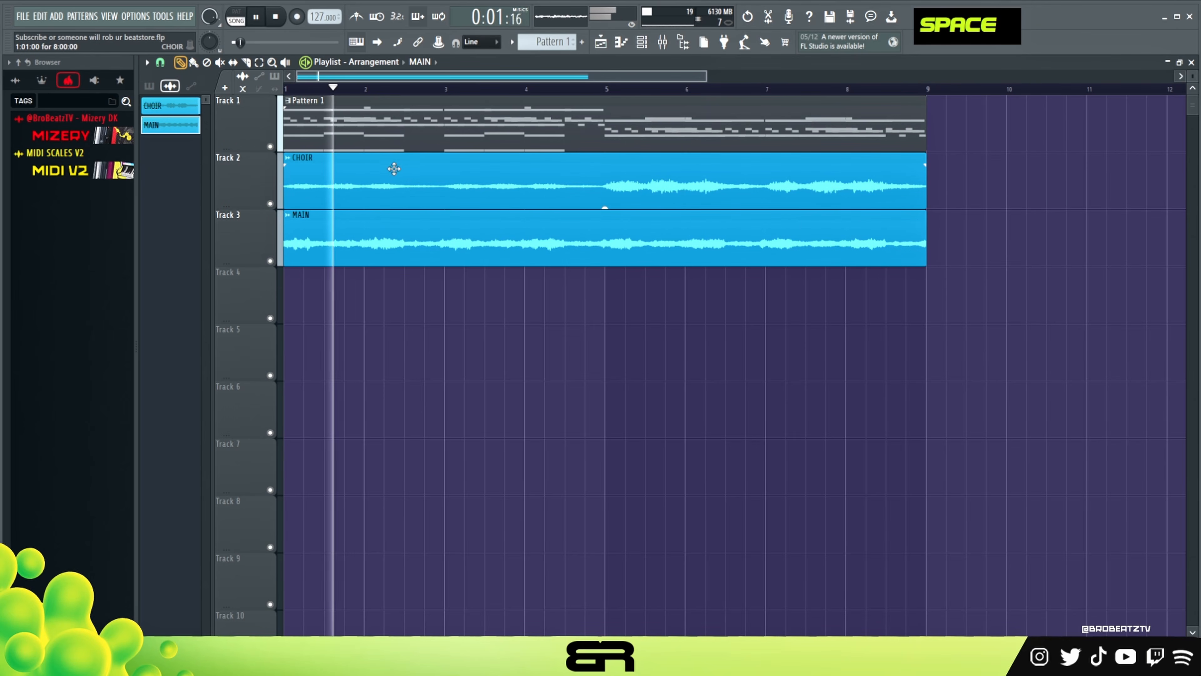
mouse_move(604, 206)
key("space")
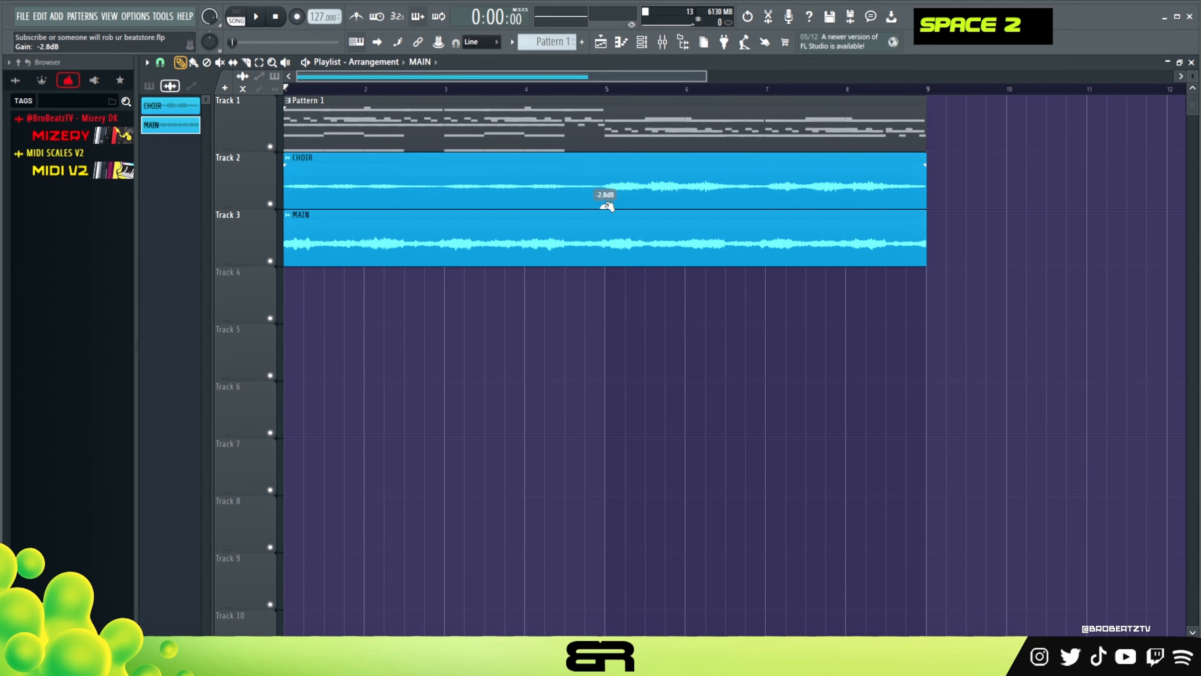
key("space")
mouse_move(607, 264)
left_mouse_down()
mouse_move(607, 275)
mouse_move(607, 258)
left_mouse_up()
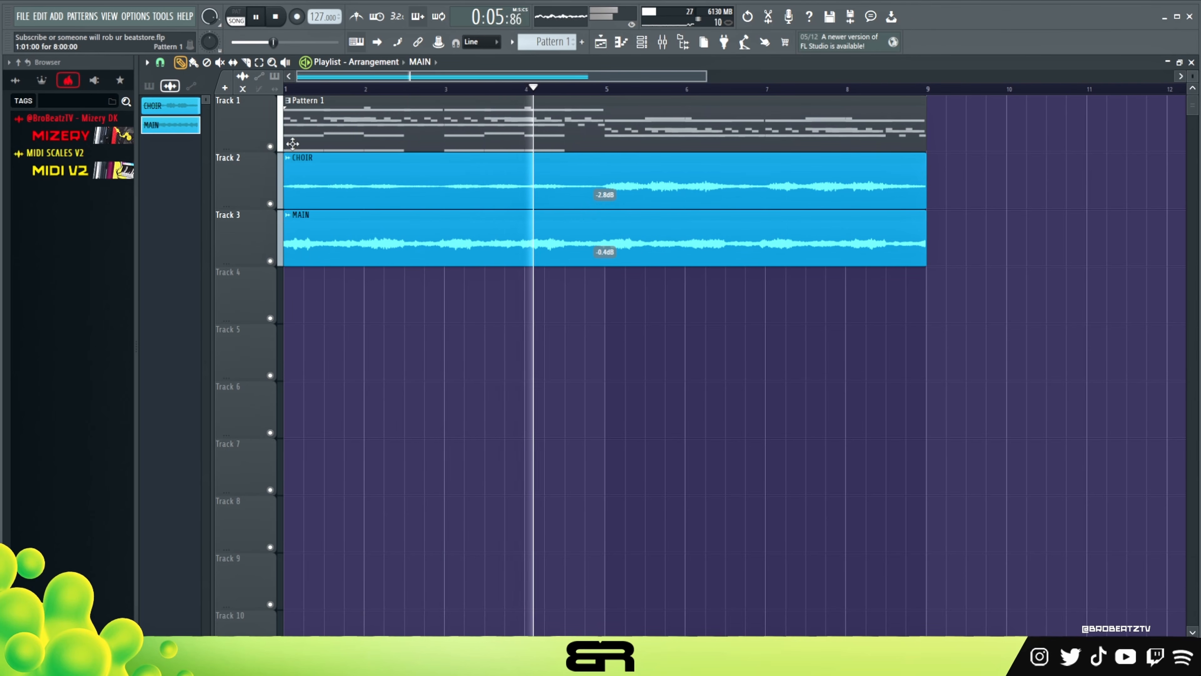
- Mute the Pattern 1 track and set the CHOIR clip's gain to -6.3 dB during playback, then stop
left_click(271, 146)
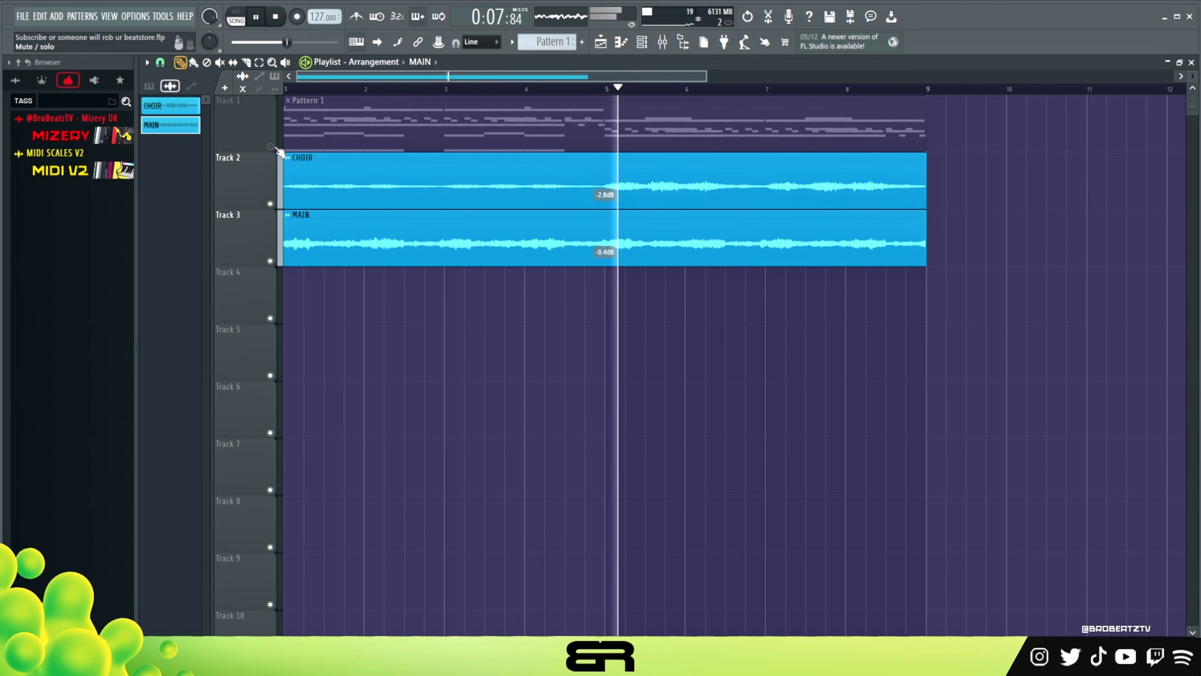
left_click_drag(601, 204, 605, 198)
key("space")
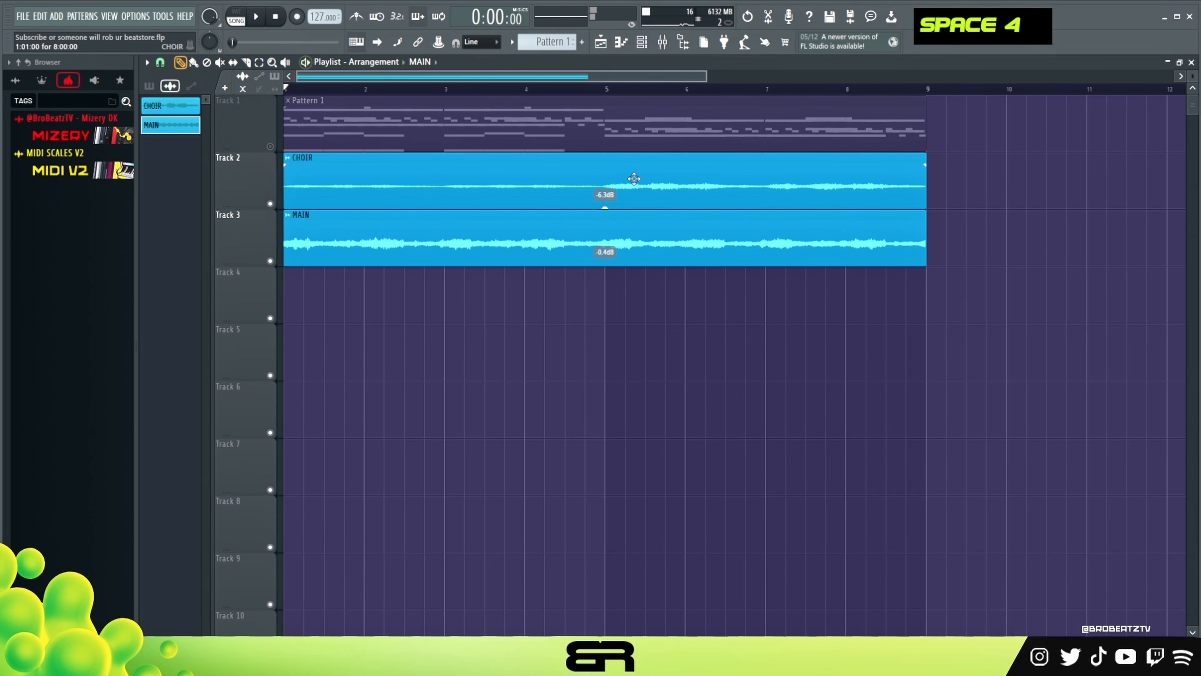
- Unmute the Pattern 1 track and open the Kontakt 7 choir notes in the piano roll to check their root notes
right_click(962, 220)
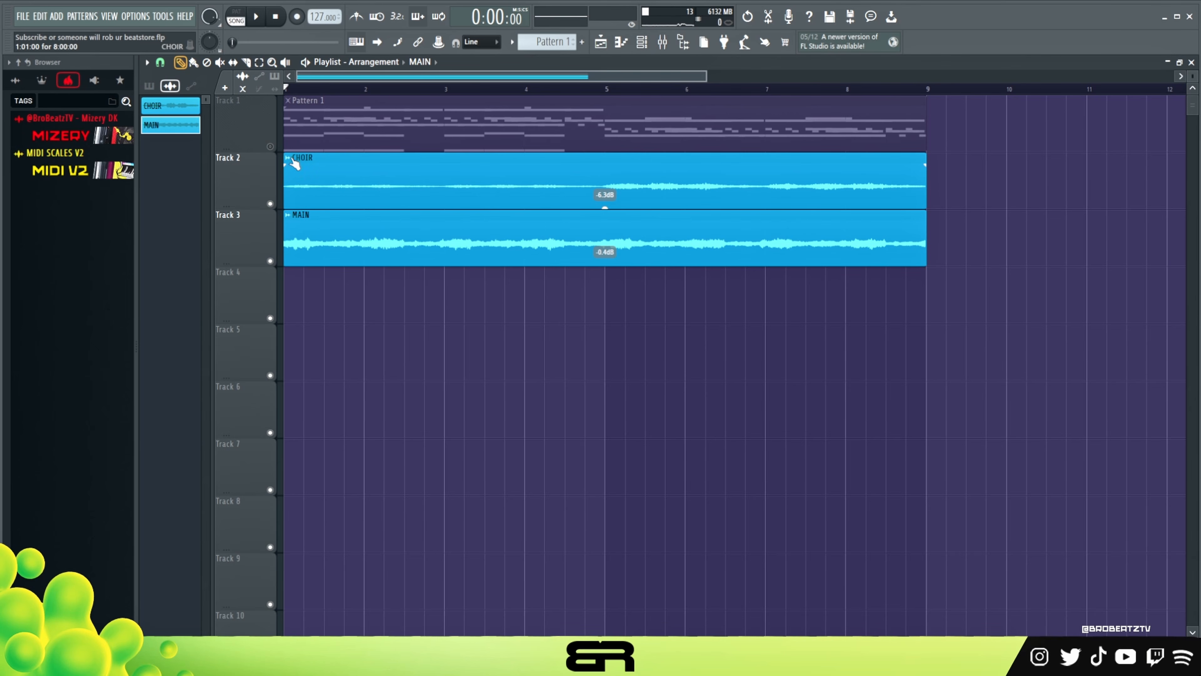
left_click(284, 143)
left_click(651, 42)
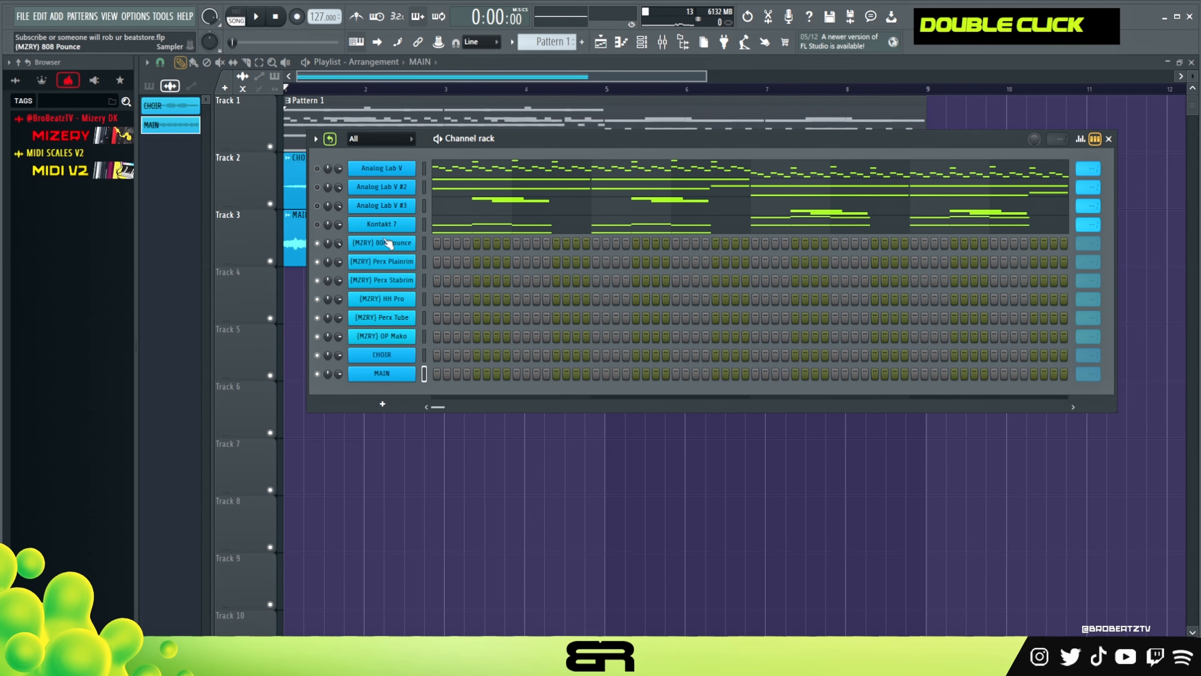
double_click(461, 232)
scroll(313, 340, "down", 3)
left_click_drag(218, 255, 266, 371)
key("ctrl+2")
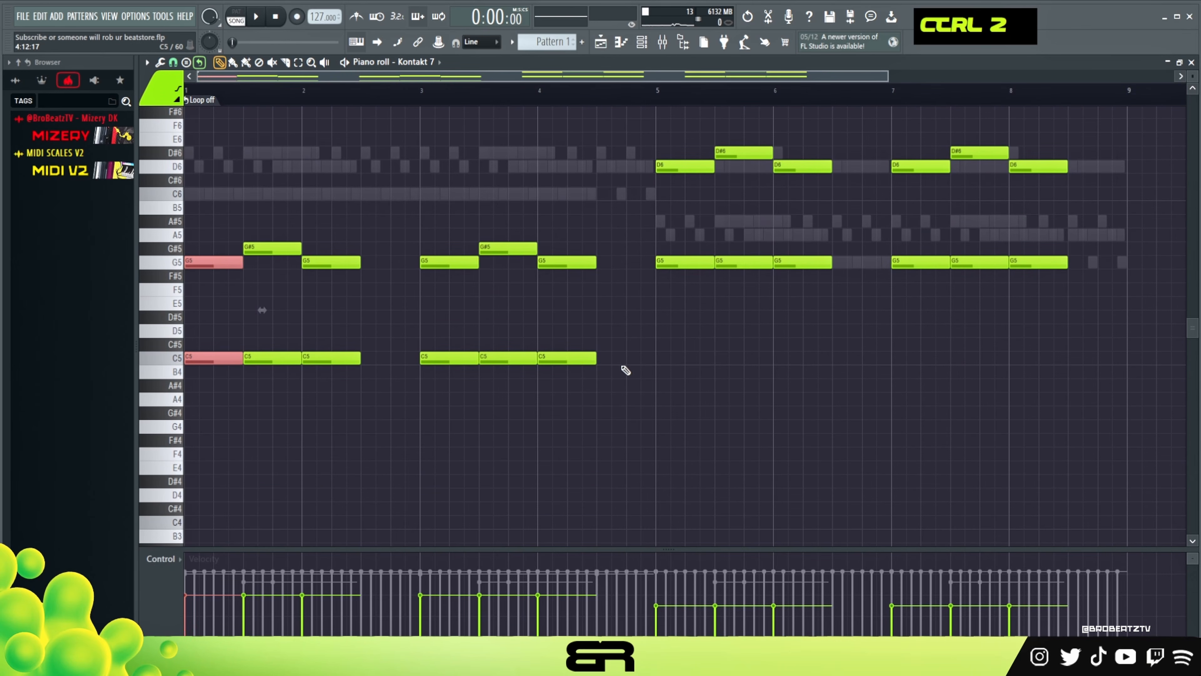
- Write short full-velocity (MZRY) 808 Bounce hits on C5 across bars 1–4 and in a matching rhythm on G5 across bars 5–8, and audition them
left_click(640, 44)
right_click(401, 244)
left_click(449, 248)
right_click(237, 295)
left_click_drag(228, 262, 184, 434)
scroll(193, 370, "up", 12, "alt")
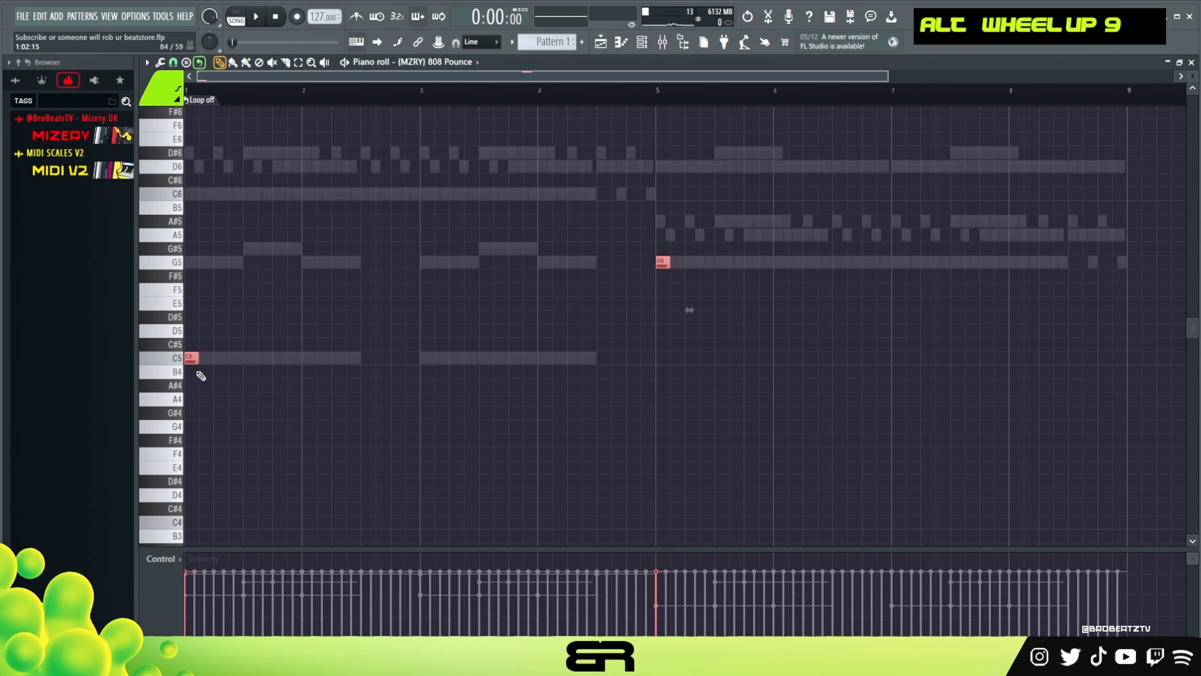
left_click_drag(194, 358, 619, 359)
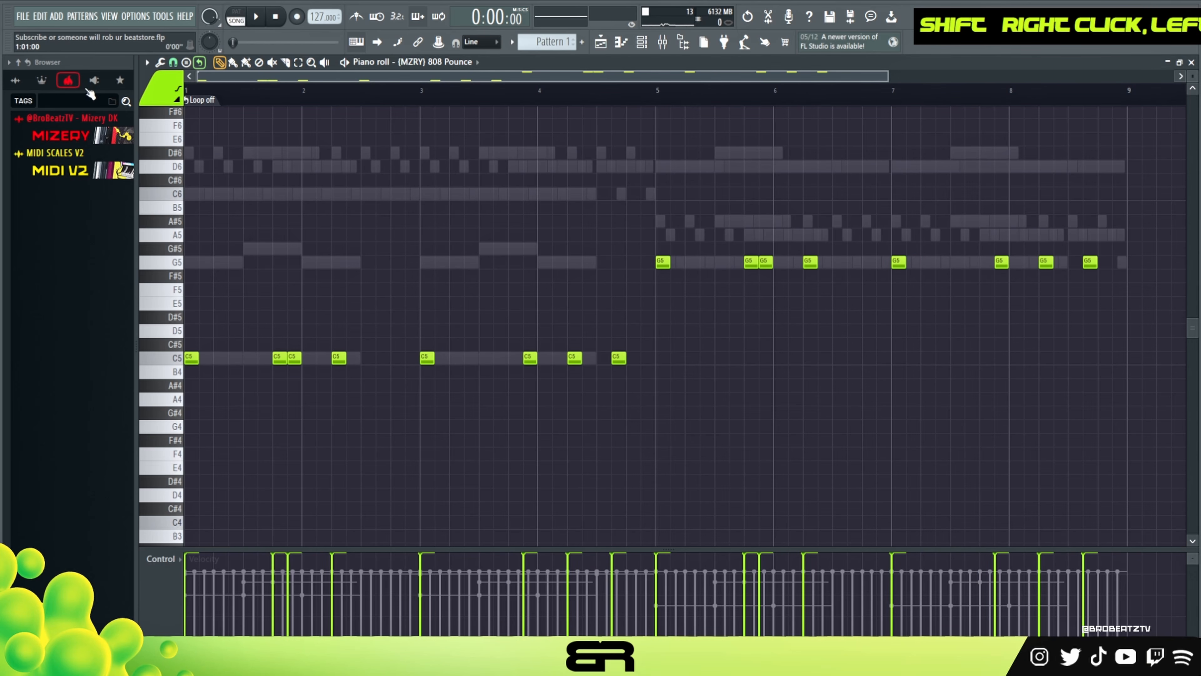
key("space")
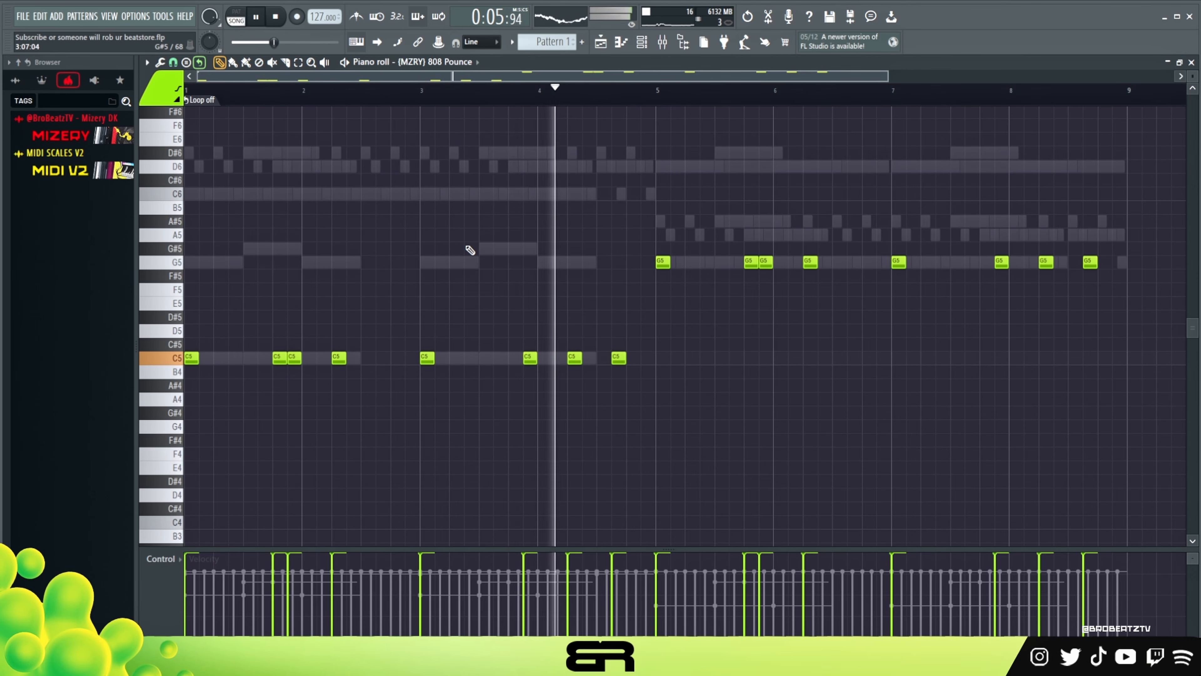
right_click(520, 264)
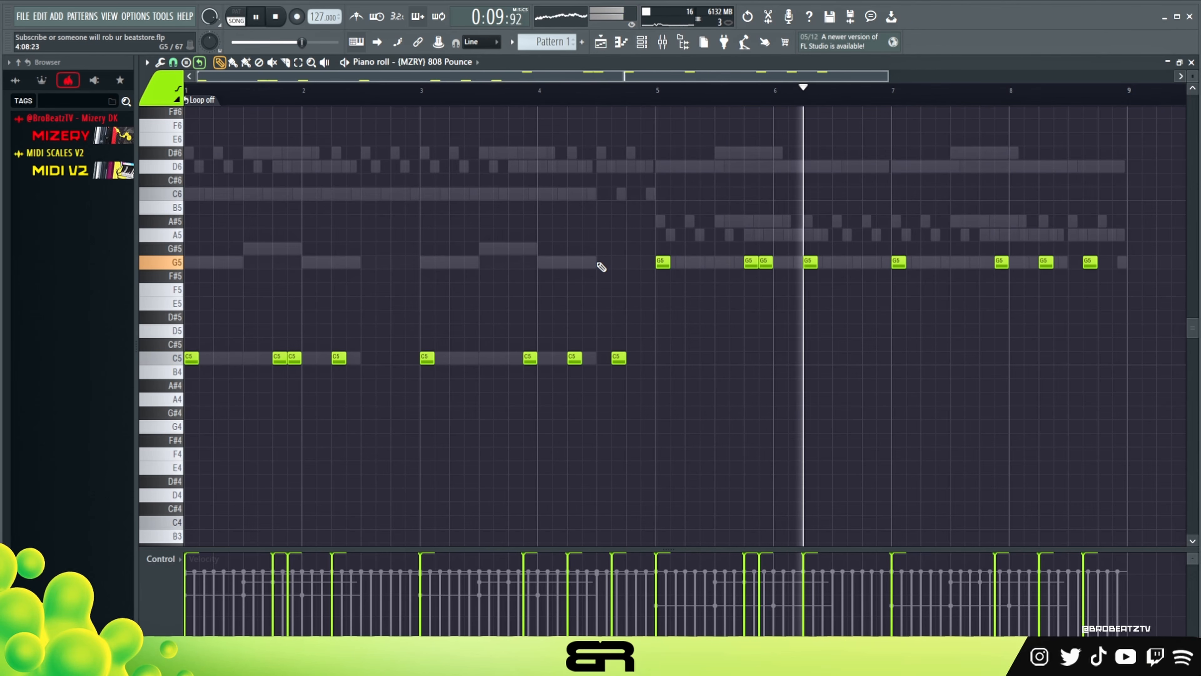
key("space")
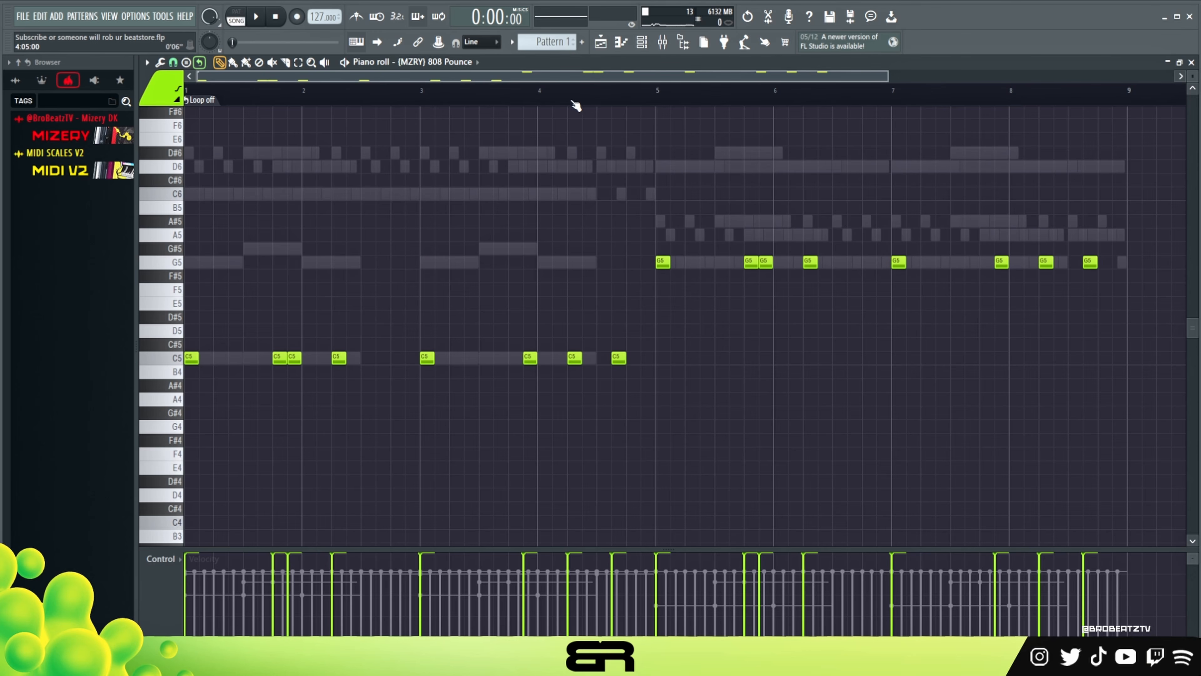
- Place (MZRY) Perx Plainrim hits on beat 3 of the first four bars and open its loop point options
left_click(642, 43)
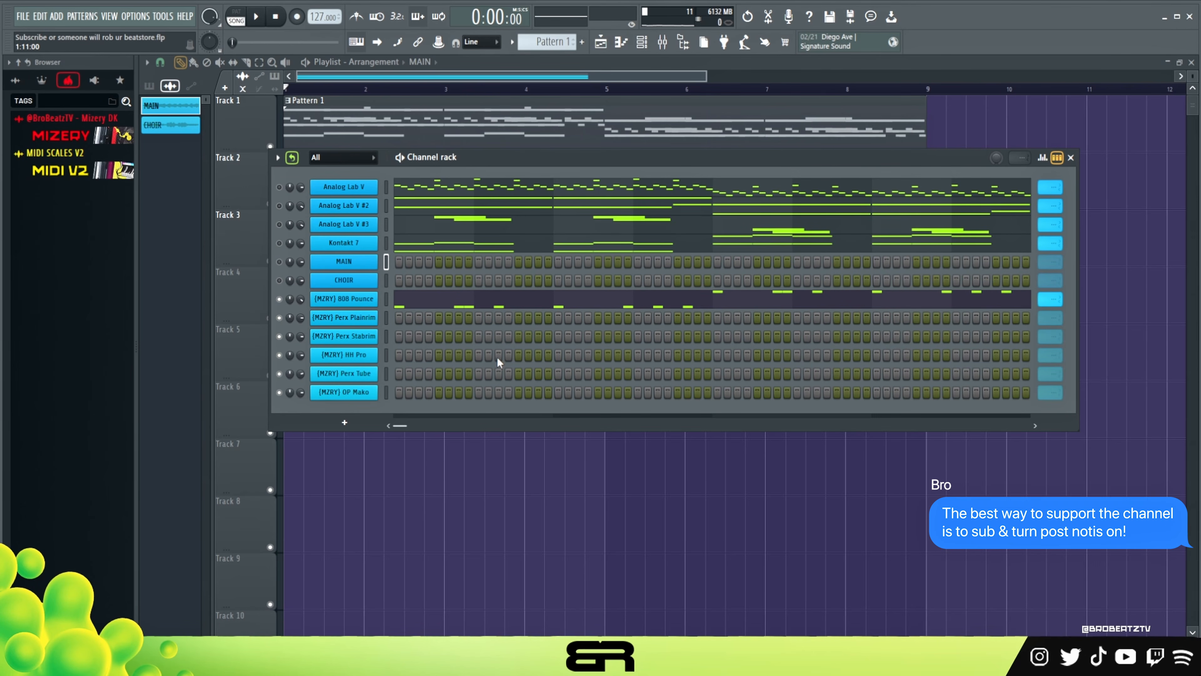
left_click(479, 317)
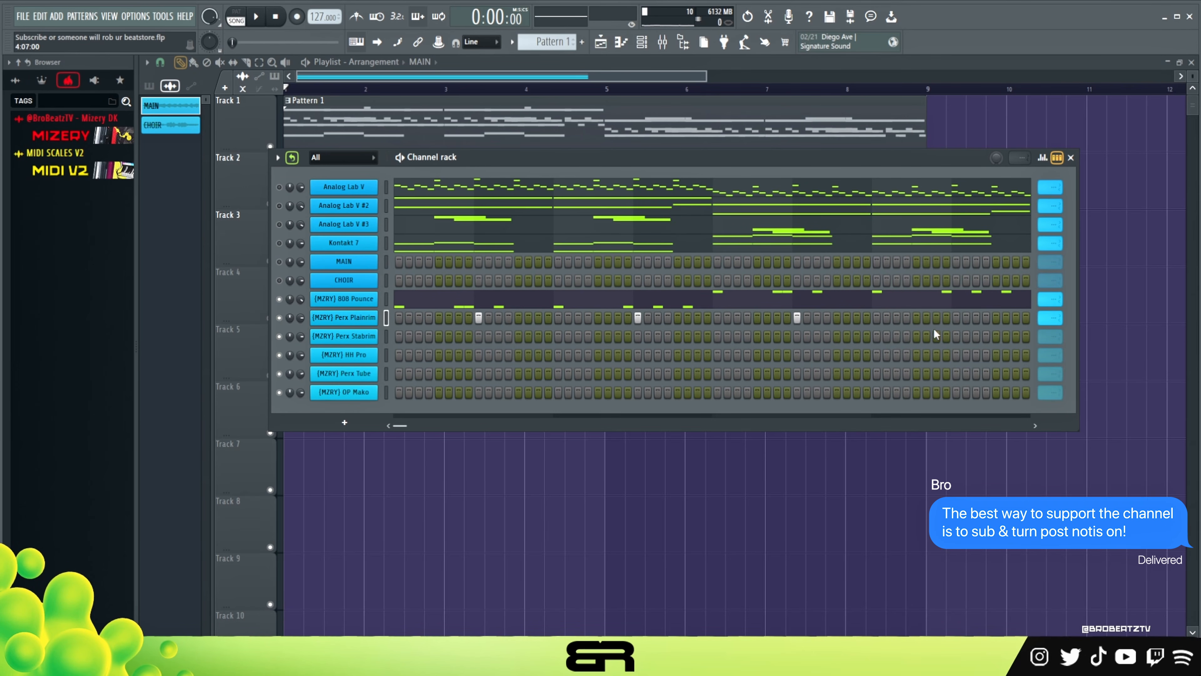
left_click(956, 316)
right_click(1044, 317)
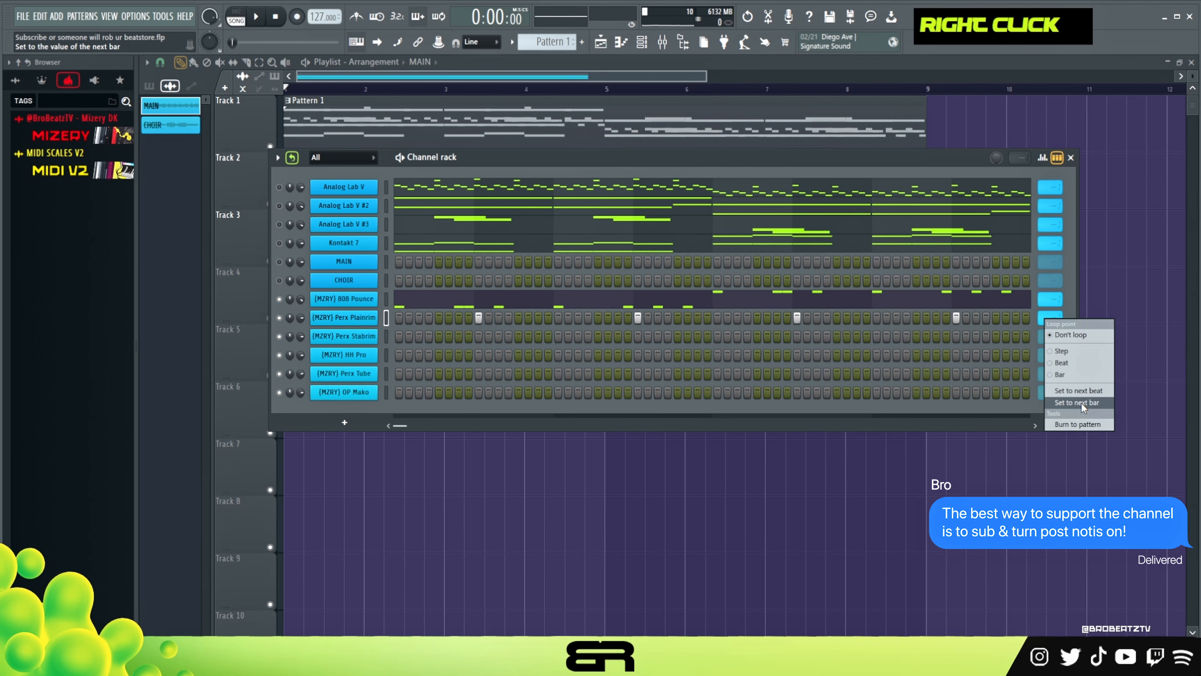
- Loop the (MZRY) Perx Plainrim hits at the next bar, 64 steps, and raise the velocity of all its notes while auditioning
key("space")
right_click(374, 316)
left_click(404, 316)
key("ctrl+a")
scroll(455, 333, "up", 5)
key("space")
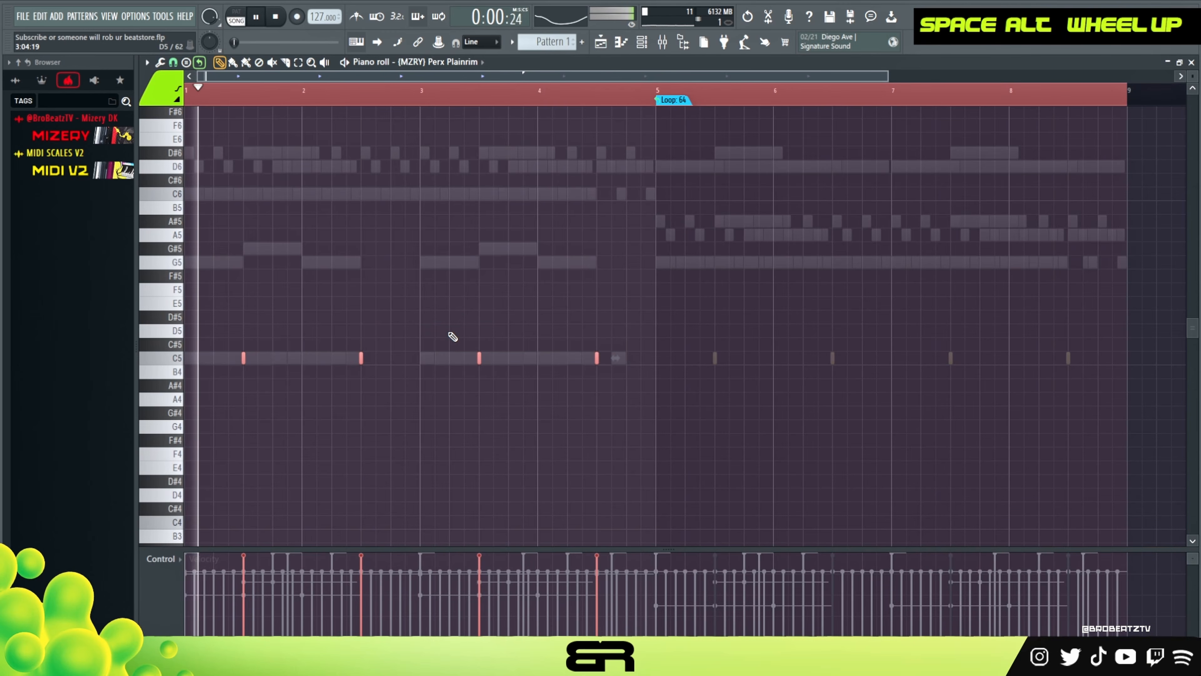
key("space")
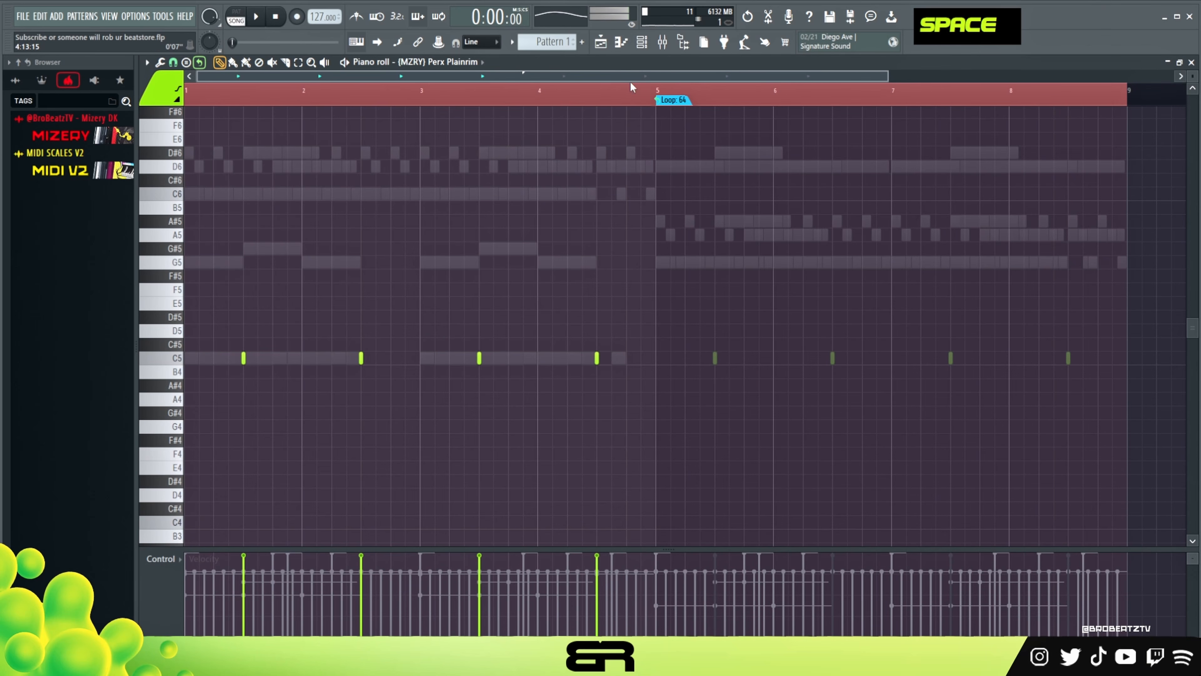
- Place a half-beat C5 note at the start of bar 1 for (MZRY) HH Pro and clear the time selection
left_click(600, 43)
left_click(641, 43)
left_click_drag(571, 158, 583, 166)
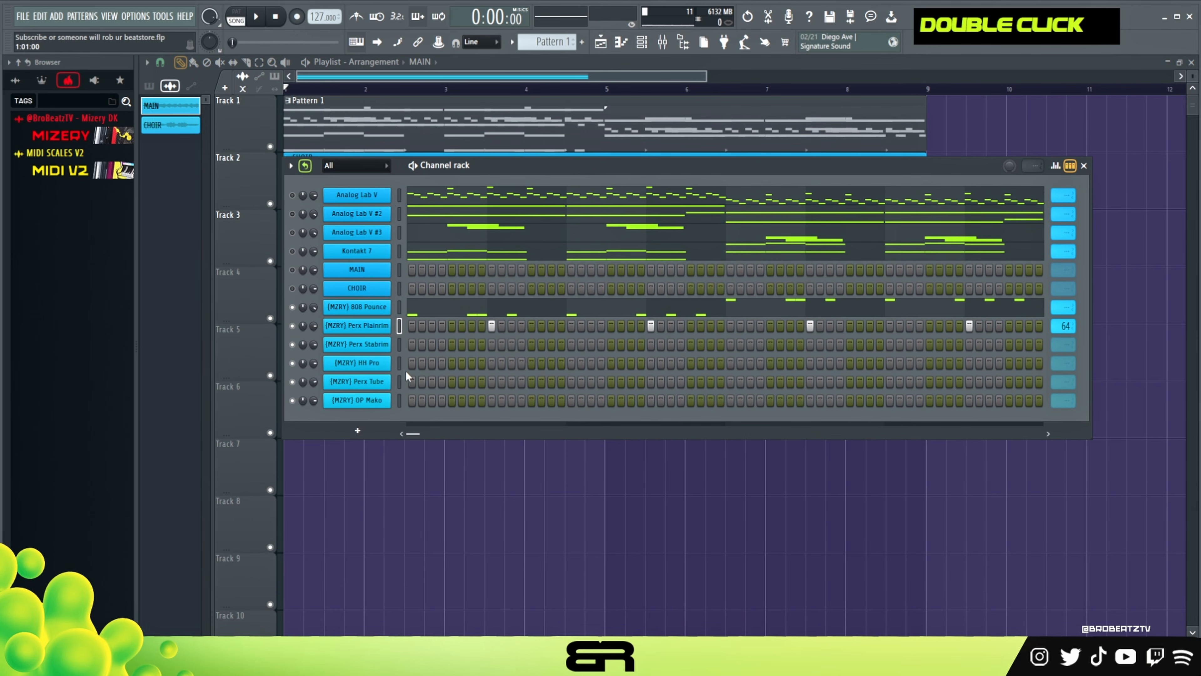
right_click(379, 363)
left_click(416, 361)
scroll(260, 77, "up", 3)
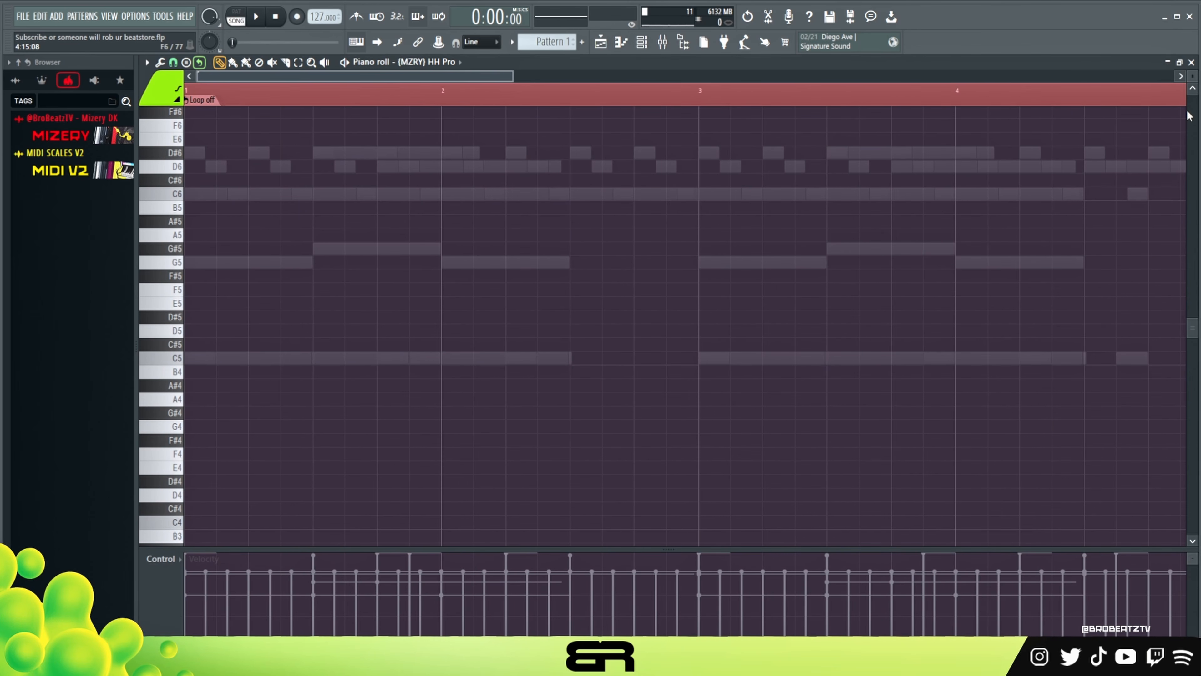
left_click_drag(1191, 77, 1102, 106)
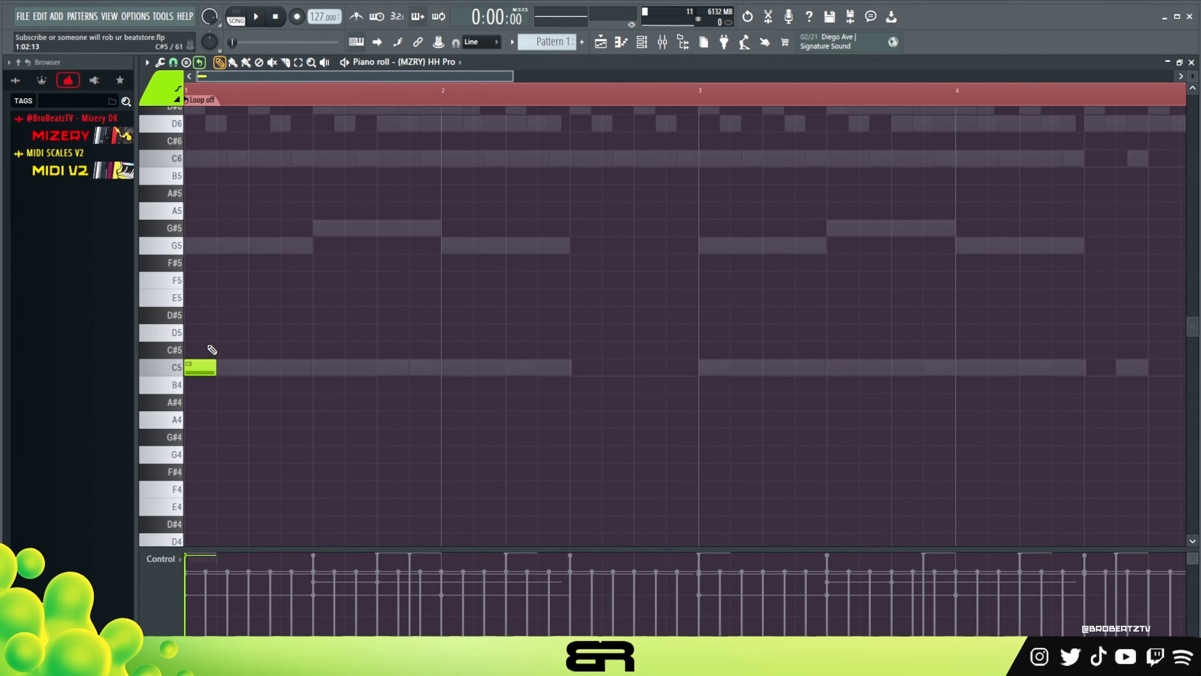
left_click(213, 367, "ctrl")
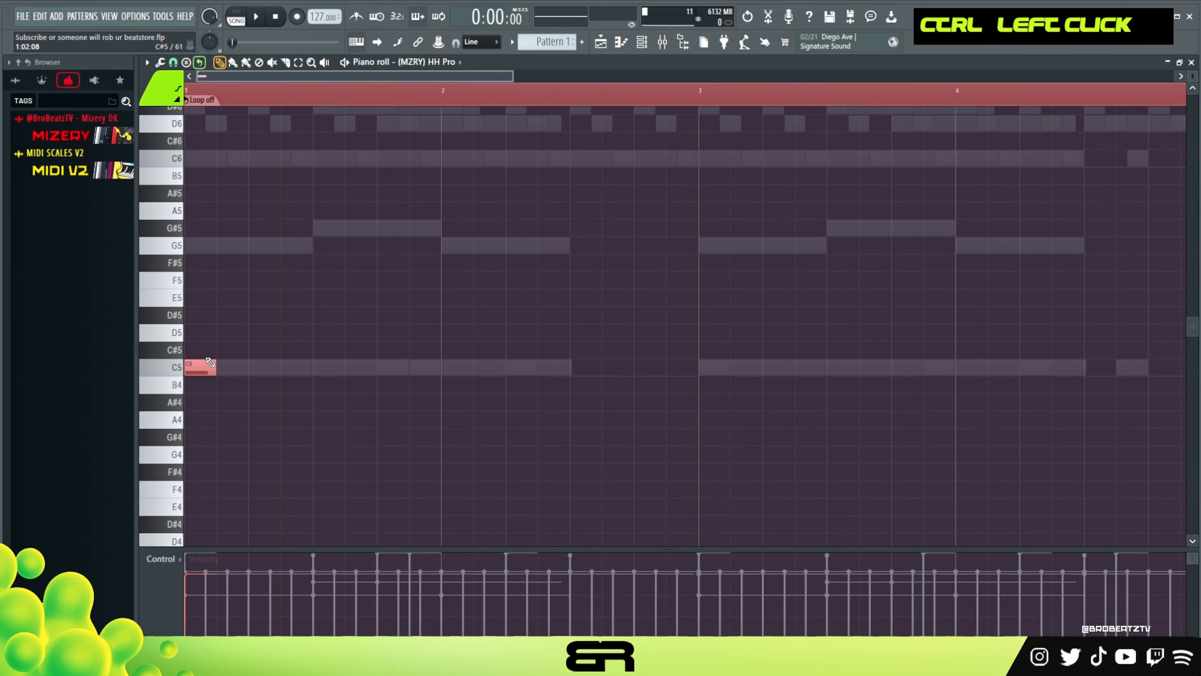
key("ctrl+z")
left_click(249, 110)
right_click(259, 109)
double_click(256, 95)
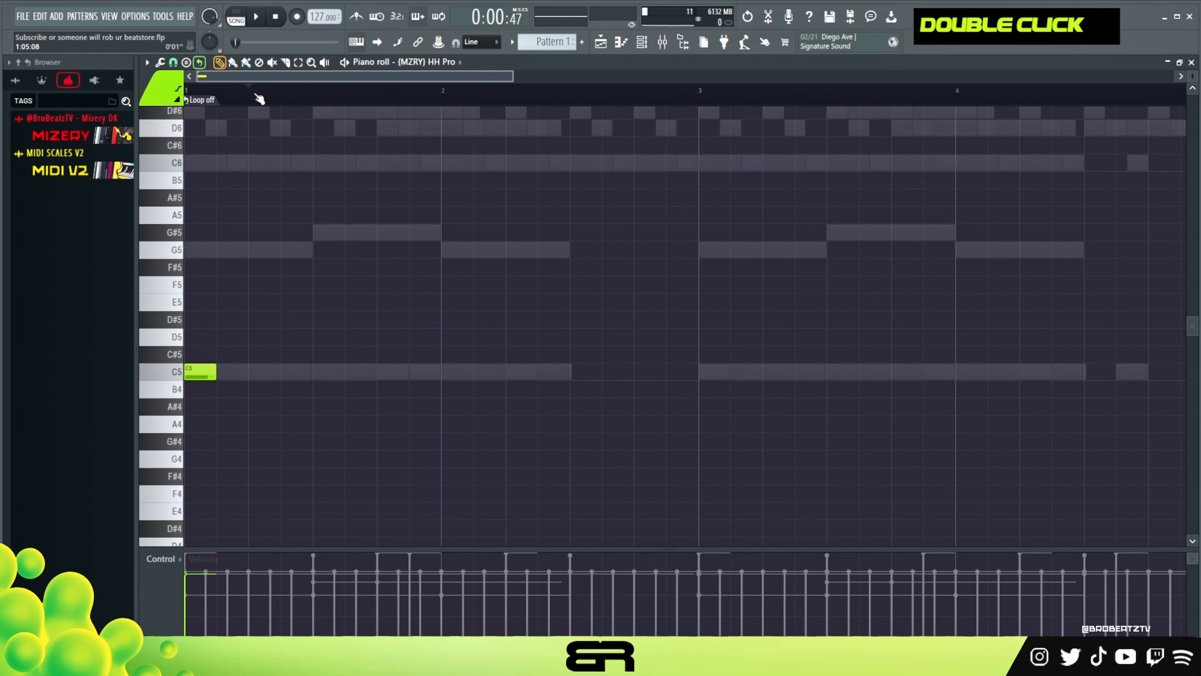
- Duplicate the hi-hat note until half-beat C5 hits fill bars 1 and 2, save a new project version, and audition the pattern
key("ctrl+b")
key("ctrl+n")
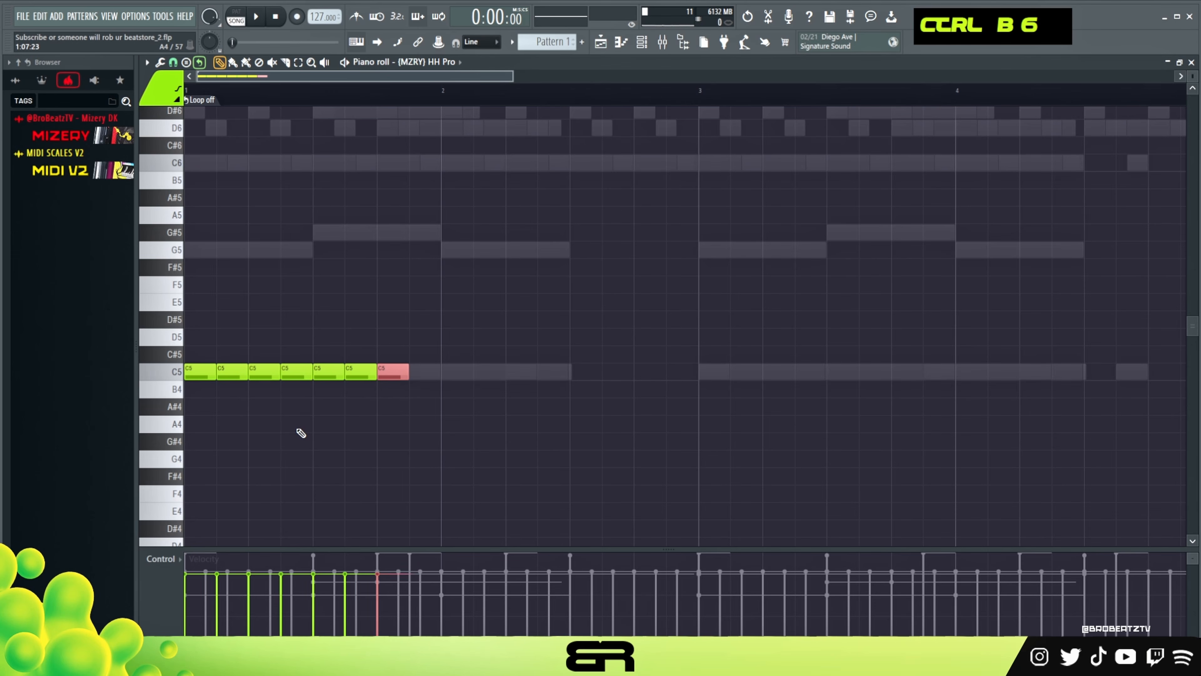
key("ctrl+b")
key("ctrl+b")
key("ctrl+b")
key("ctrl+b")
key("ctrl+b")
key("ctrl+b")
key("ctrl+b")
key("ctrl+b")
key("ctrl+b")
key("ctrl+b")
key("ctrl+b")
key("ctrl+b")
key("ctrl+b")
key("space")
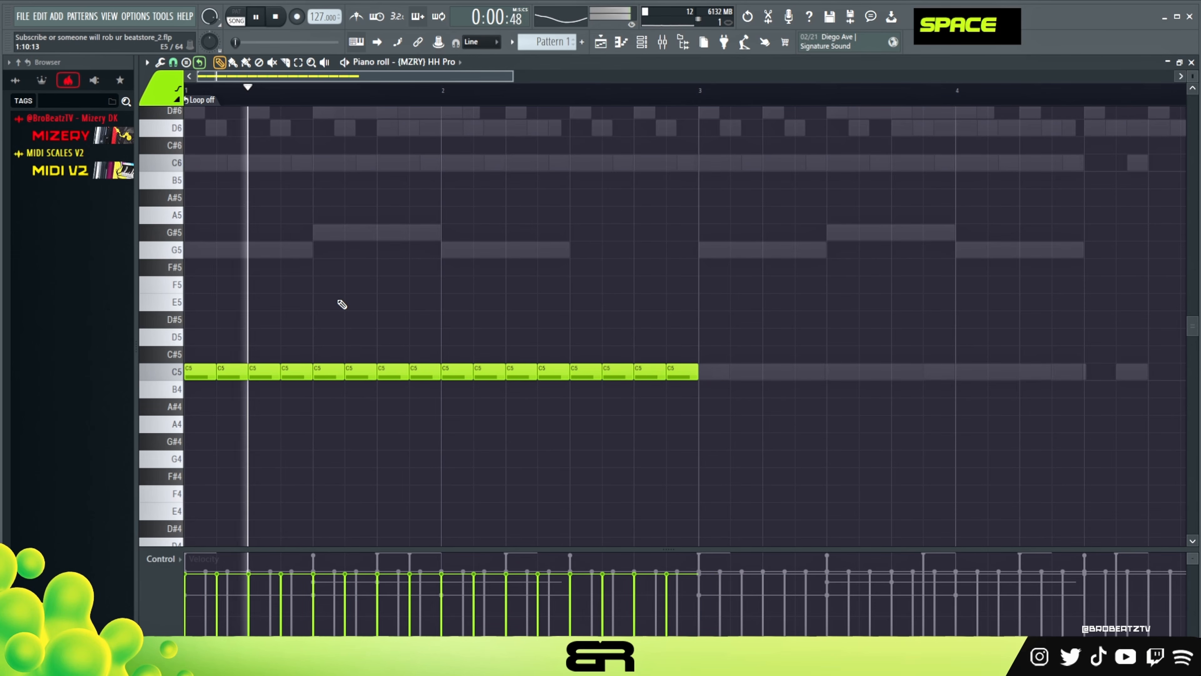
key("space")
key("space")
key("space")
- Chop the C5 hi-hat note on beat 4 of bar 1 into two equal hits
left_click(400, 372, "ctrl")
key("alt+u")
scroll(575, 282, "down", 1)
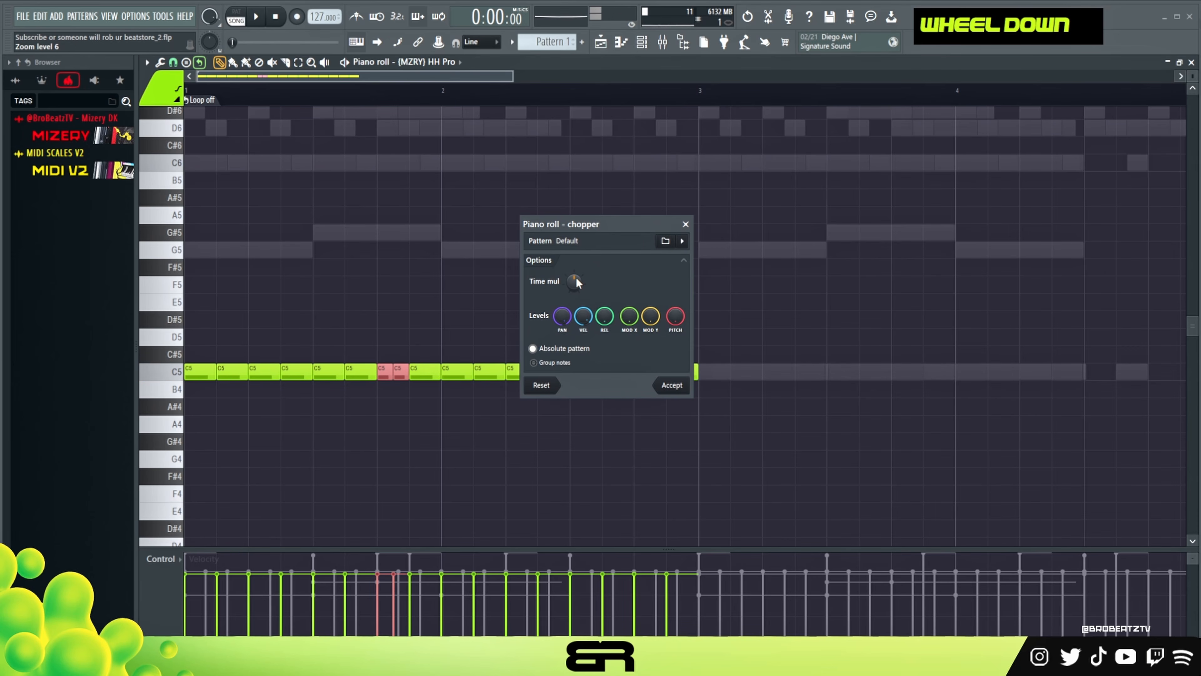
left_click(672, 385)
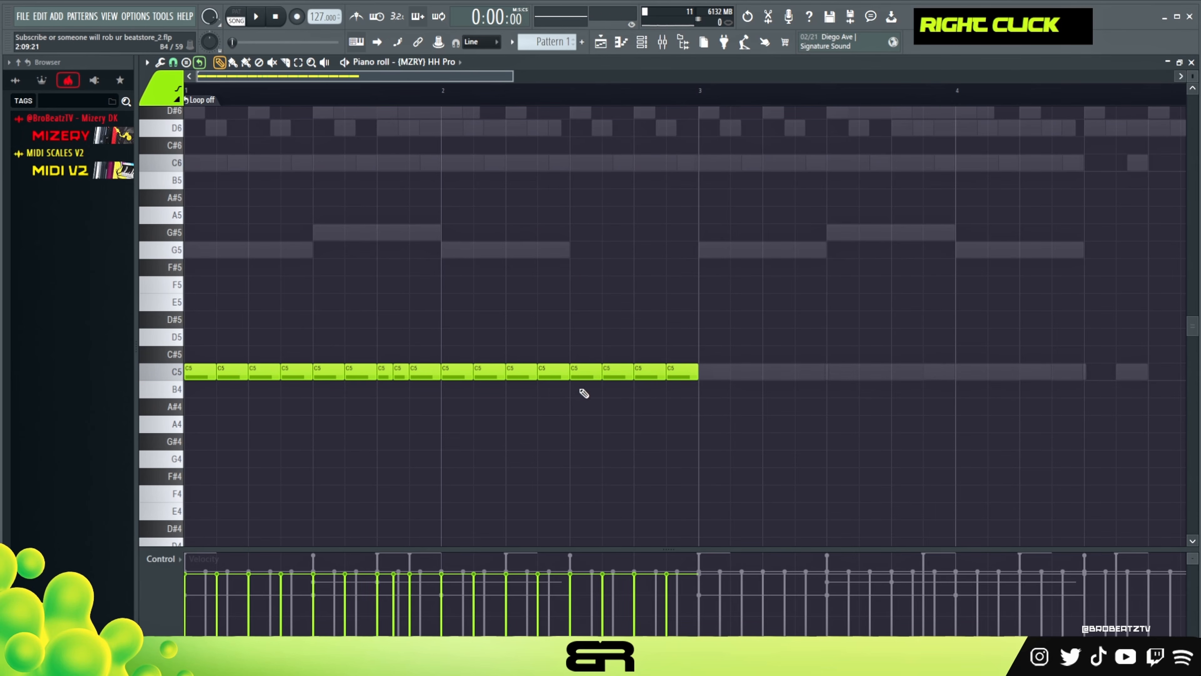
- Chop the C5 hi-hat note on beat 2 of bar 2 into four equal hits
left_click(492, 363, "ctrl")
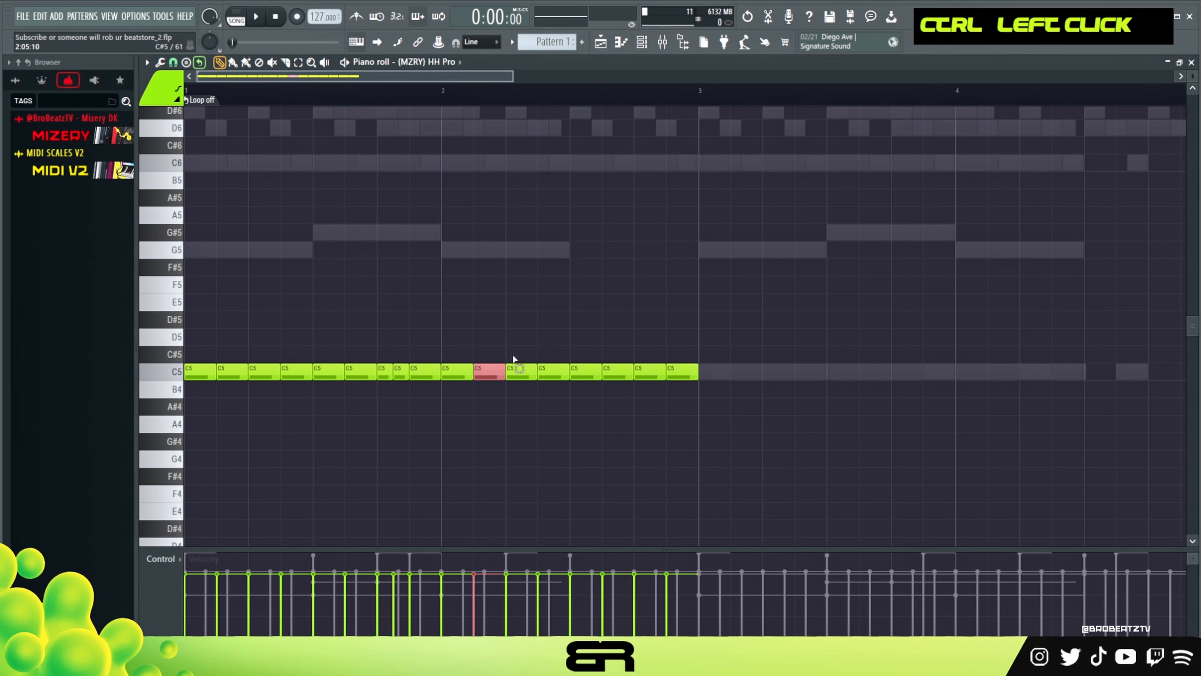
left_click(518, 368, "ctrl")
key("alt+u")
left_click_drag(592, 240, 710, 238)
left_click(788, 383)
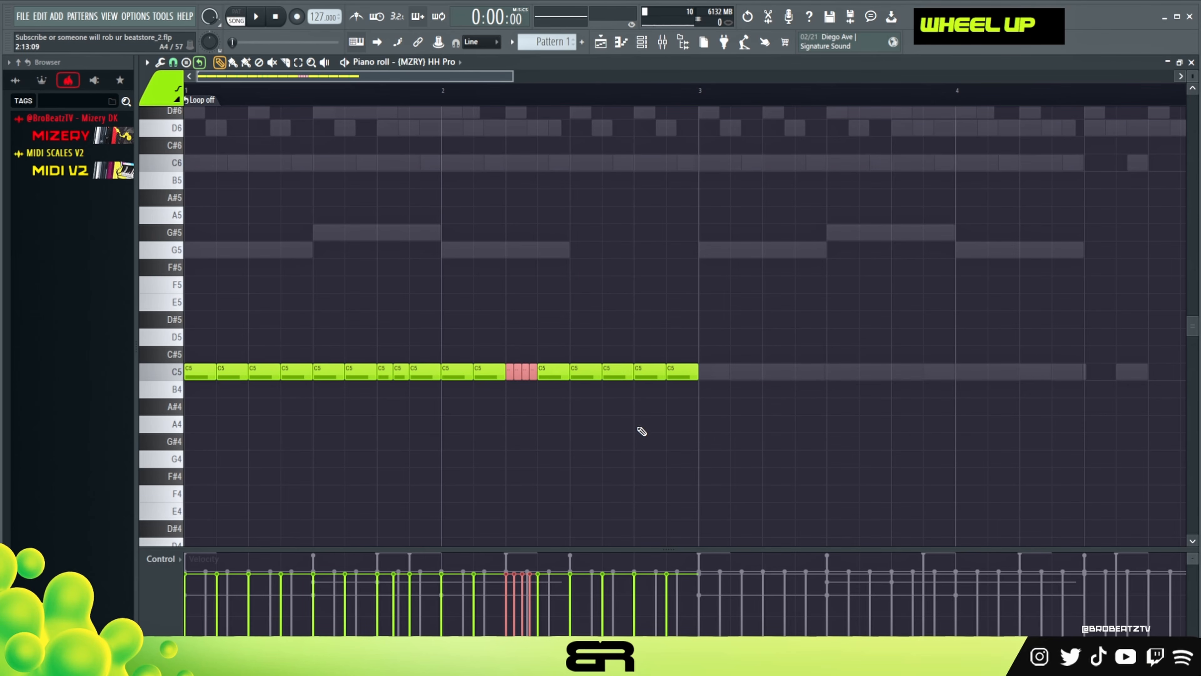
- Set the snap to 1/3 beat and add four low F4 hi-hat notes in bar 2, three of them spaced as triplets from beat 2
right_click(173, 62)
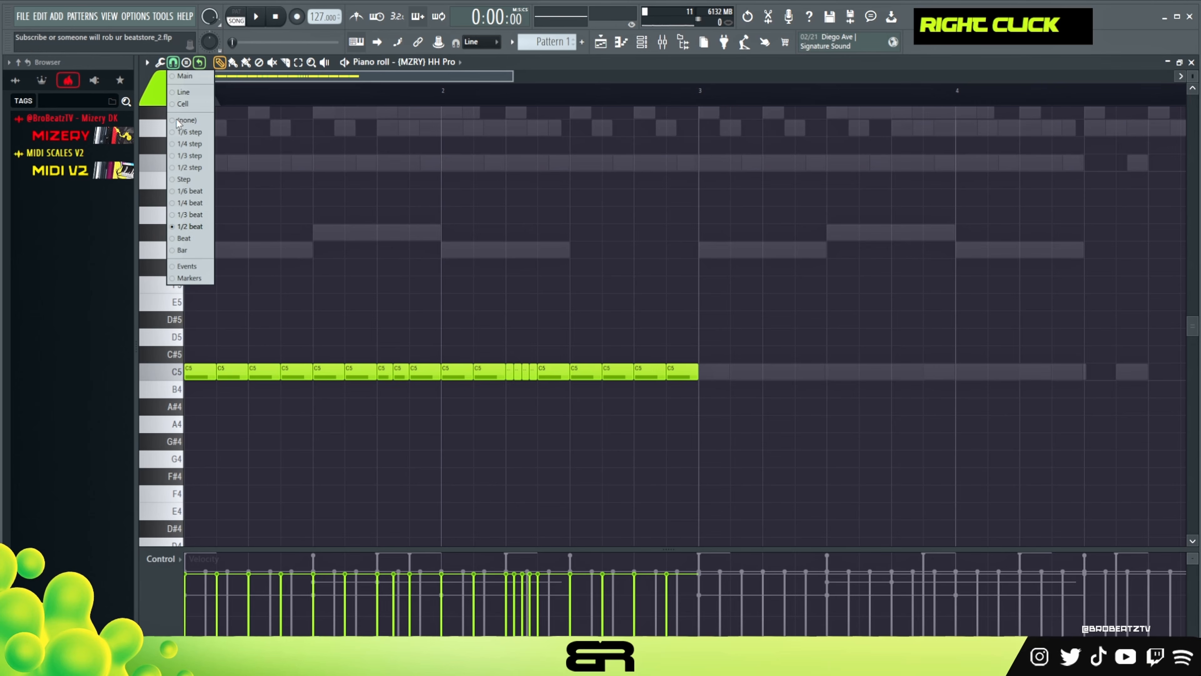
left_click(194, 213)
left_click(550, 495)
left_click(595, 495)
key("space")
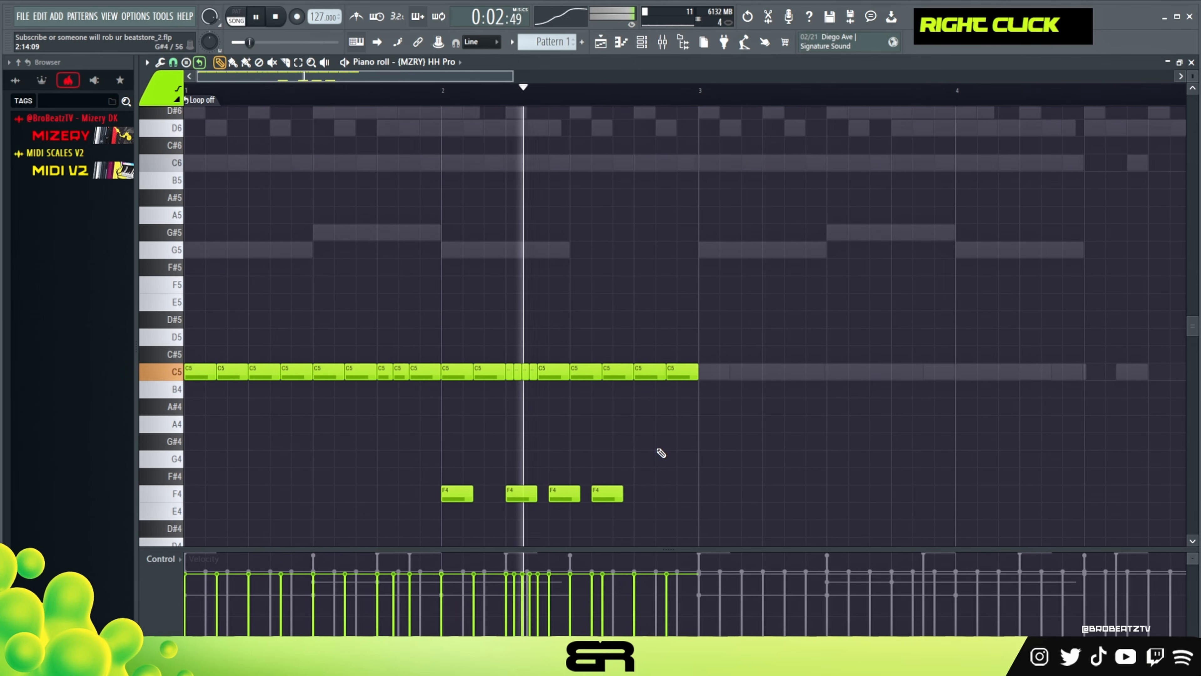
- Lower the velocity of the four F4 hi-hat notes in bar 2 while auditioning them
left_click_drag(680, 434, 457, 518)
scroll(497, 491, "down", 3)
key("space")
key("space")
scroll(528, 456, "down", 1)
right_click(436, 470)
key("space")
- Pan the second F4 hi-hat note left and the fourth one right, and switch the event lane back to note velocity
left_click(161, 558)
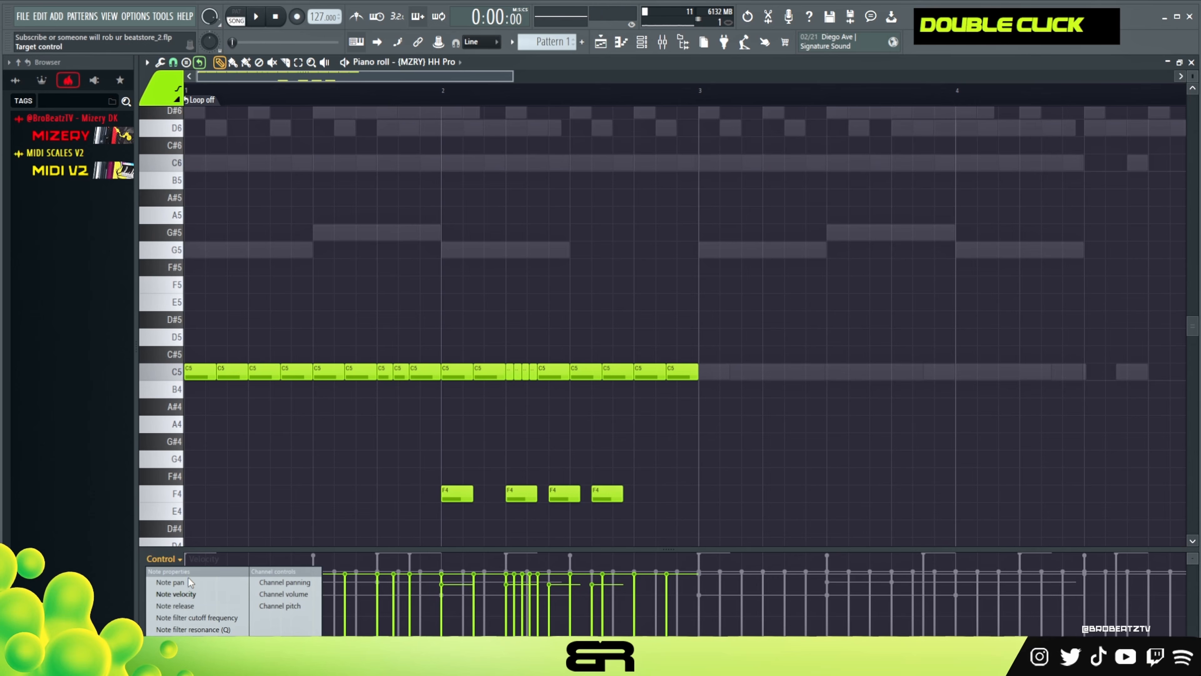
left_click(199, 583)
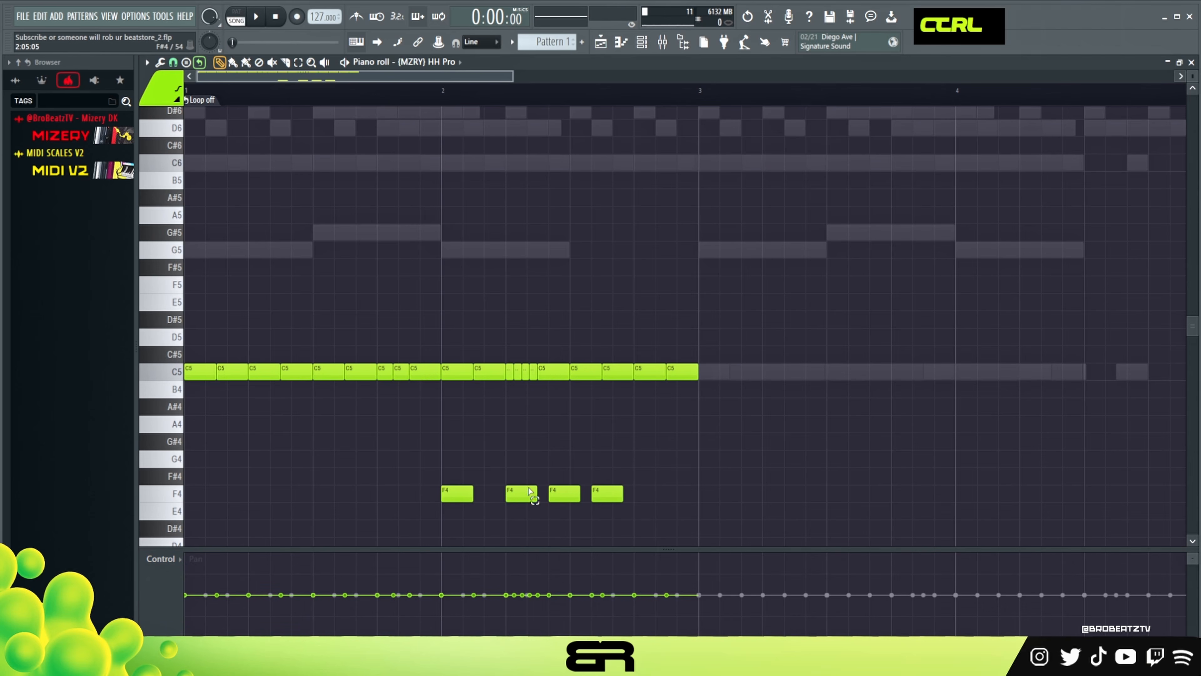
left_click_drag(530, 492, 642, 493, "ctrl")
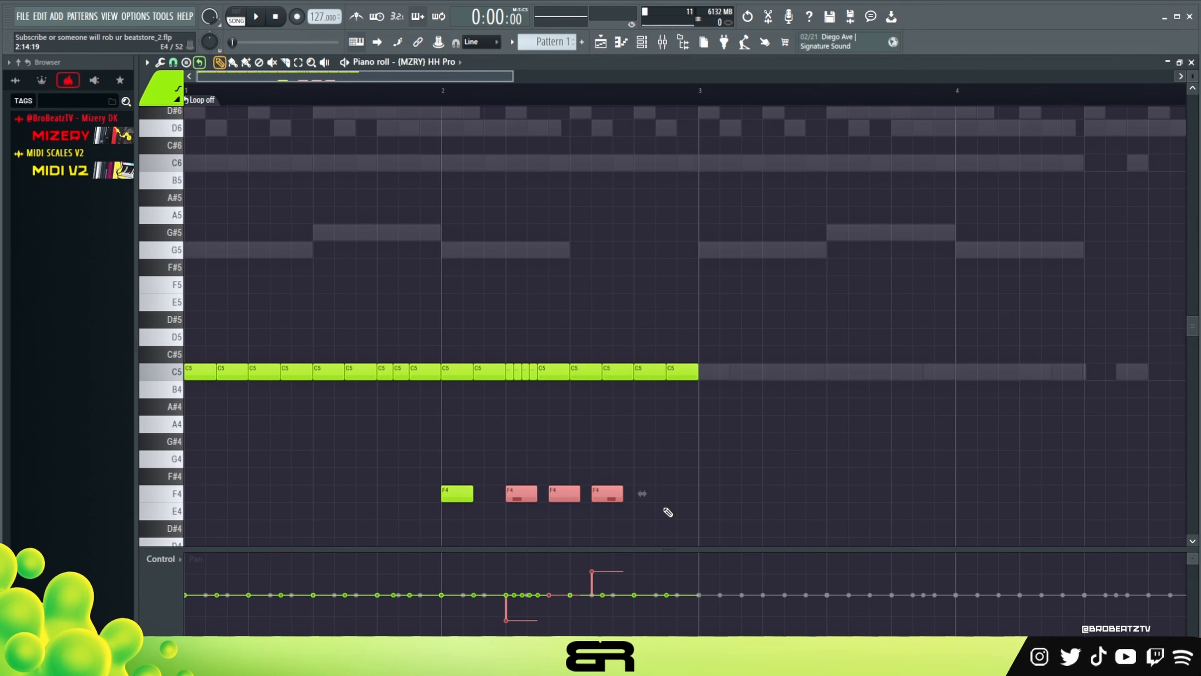
right_click(464, 524)
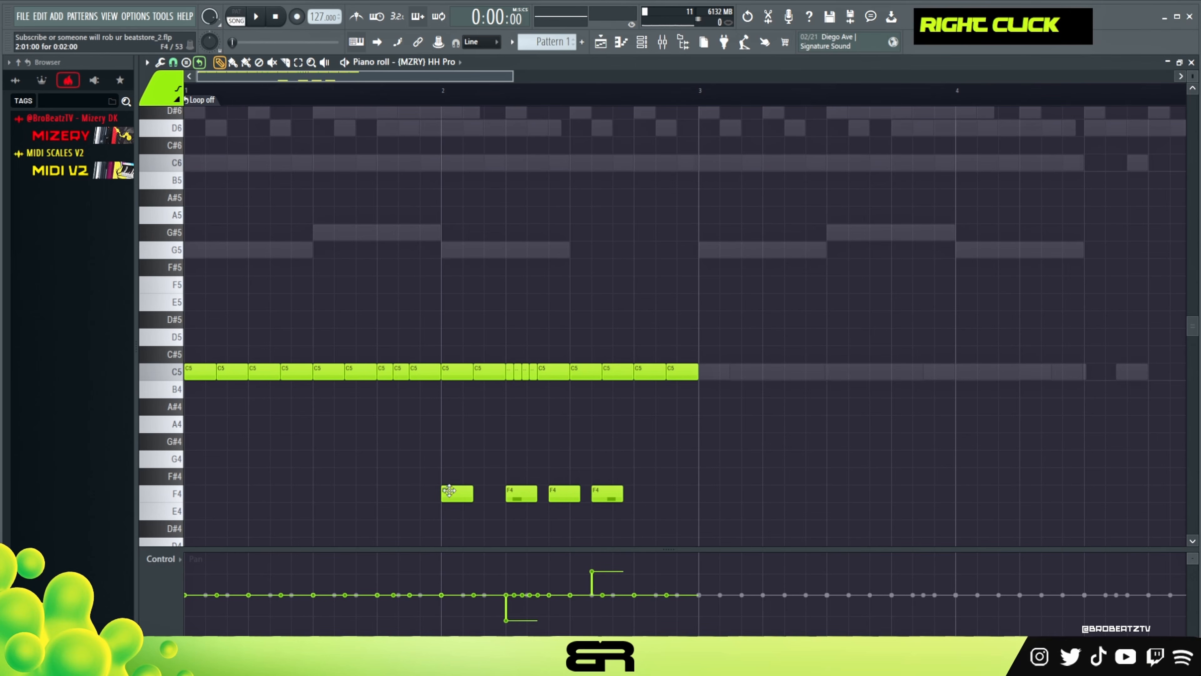
left_click(150, 560)
left_click(176, 595)
right_click(740, 447)
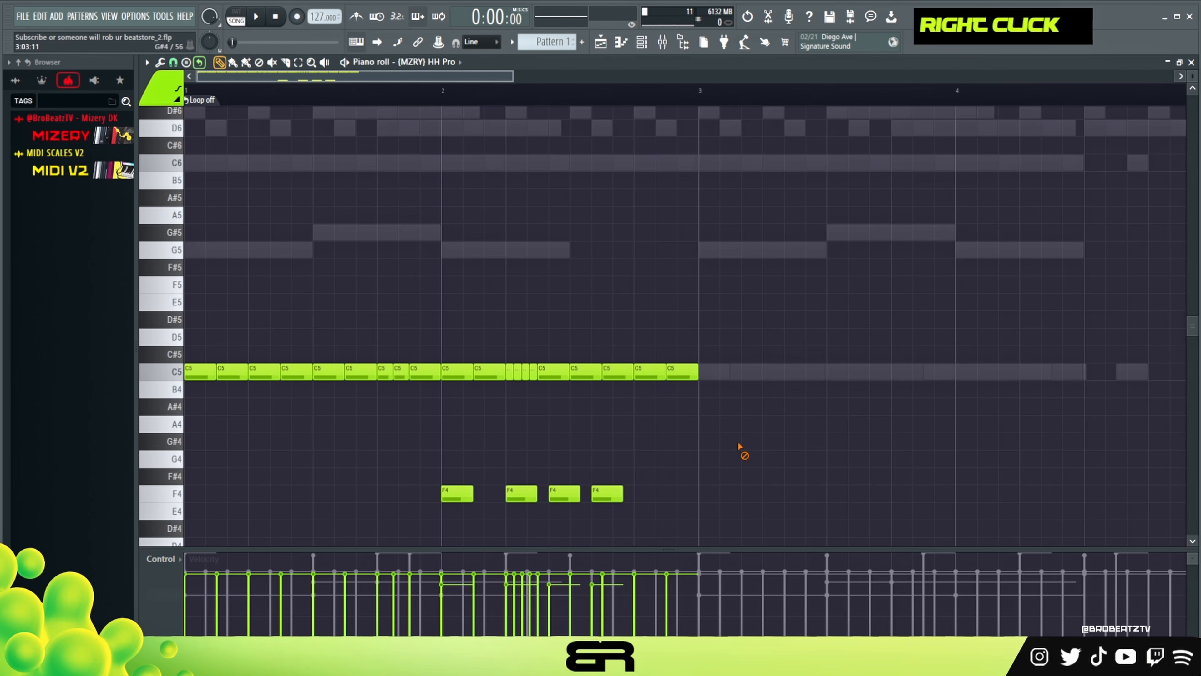
- Duplicate the two-bar hi-hat pattern into bars 3 and 4 and chop the first C5 note of bar 3 into four hits
left_click(716, 429, "ctrl")
left_click_drag(196, 377, 715, 401)
left_click(714, 371, "ctrl")
key("alt+u")
left_click(672, 385)
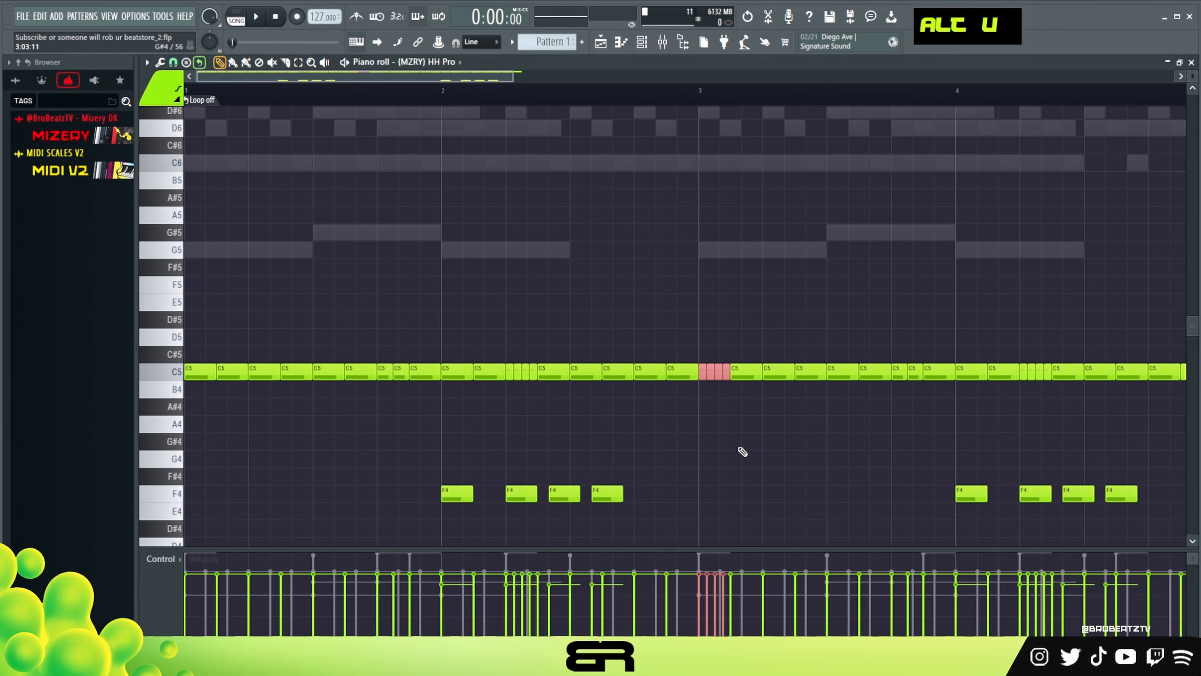
- Play the four-bar hi-hat pattern and slightly lower the velocity of all its F4 notes in bars 2 and 4
scroll(578, 108, "down", 2)
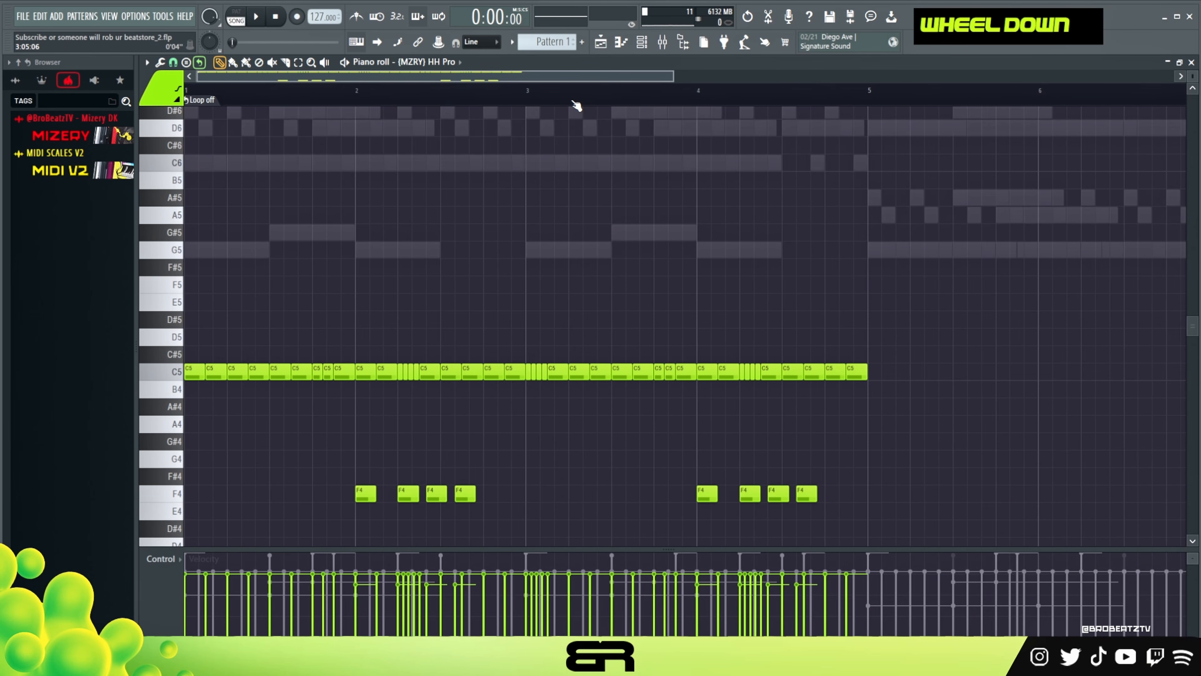
key("space")
right_click(416, 356)
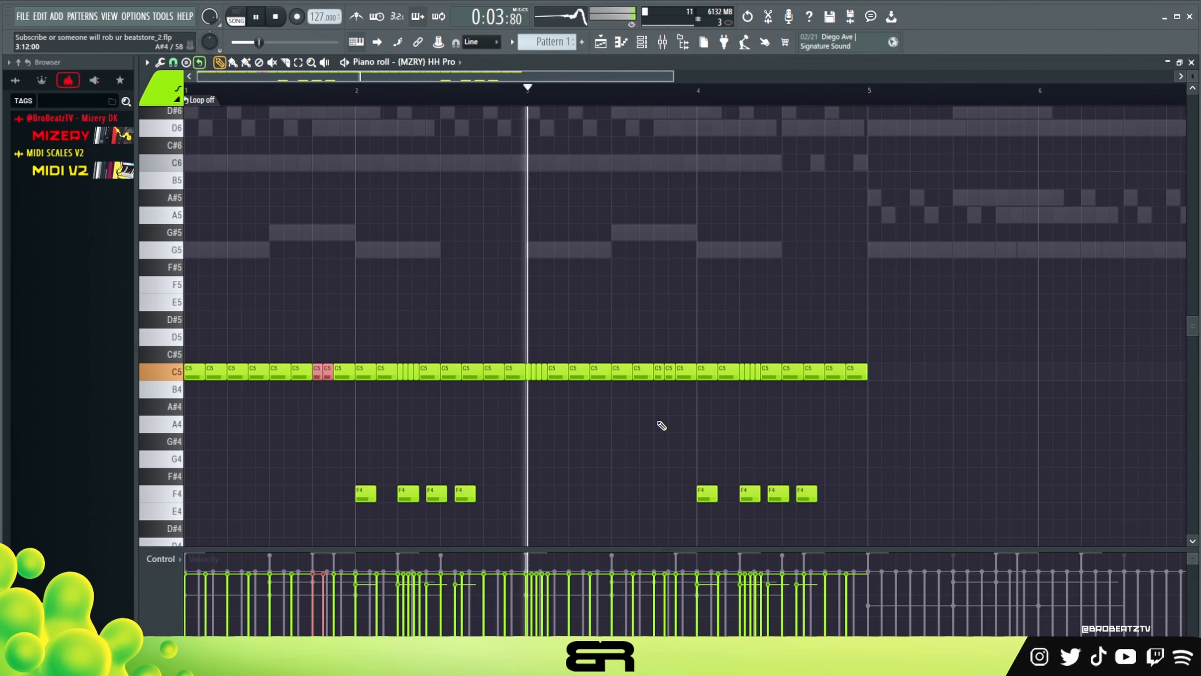
left_click_drag(842, 416, 330, 536, "ctrl")
scroll(408, 493, "down", 1)
right_click(408, 426)
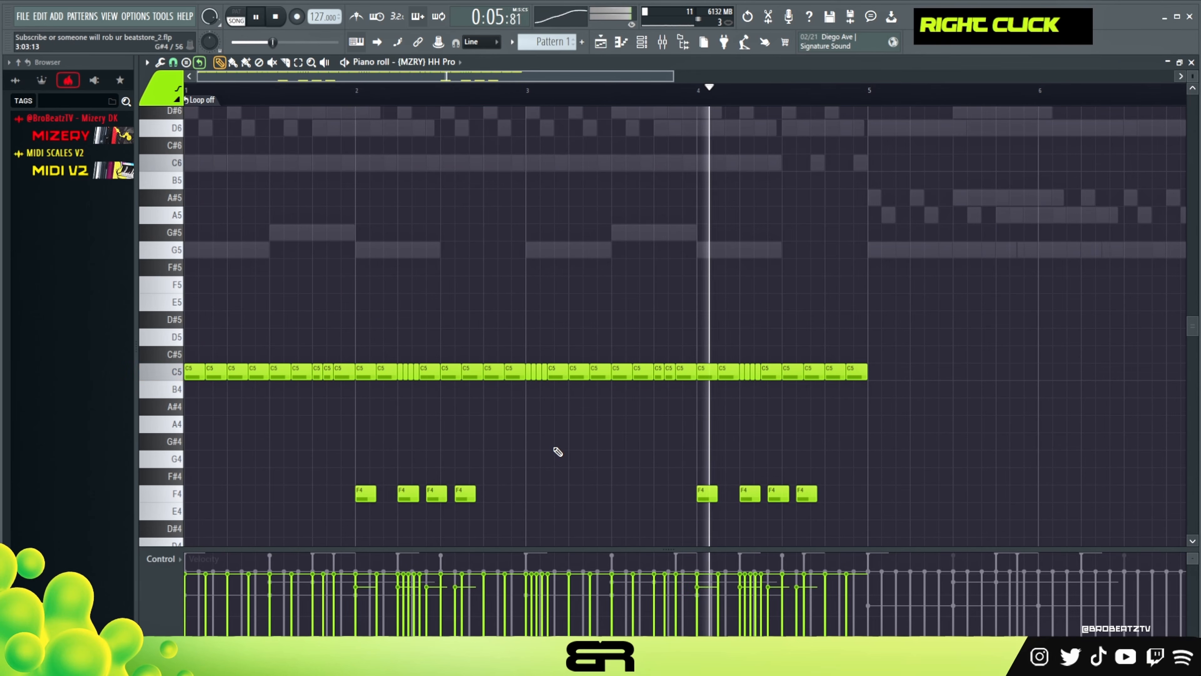
- Shift all F4 hi-hat notes in bars 2 and 4 one beat to the right and audition the pattern
key("space")
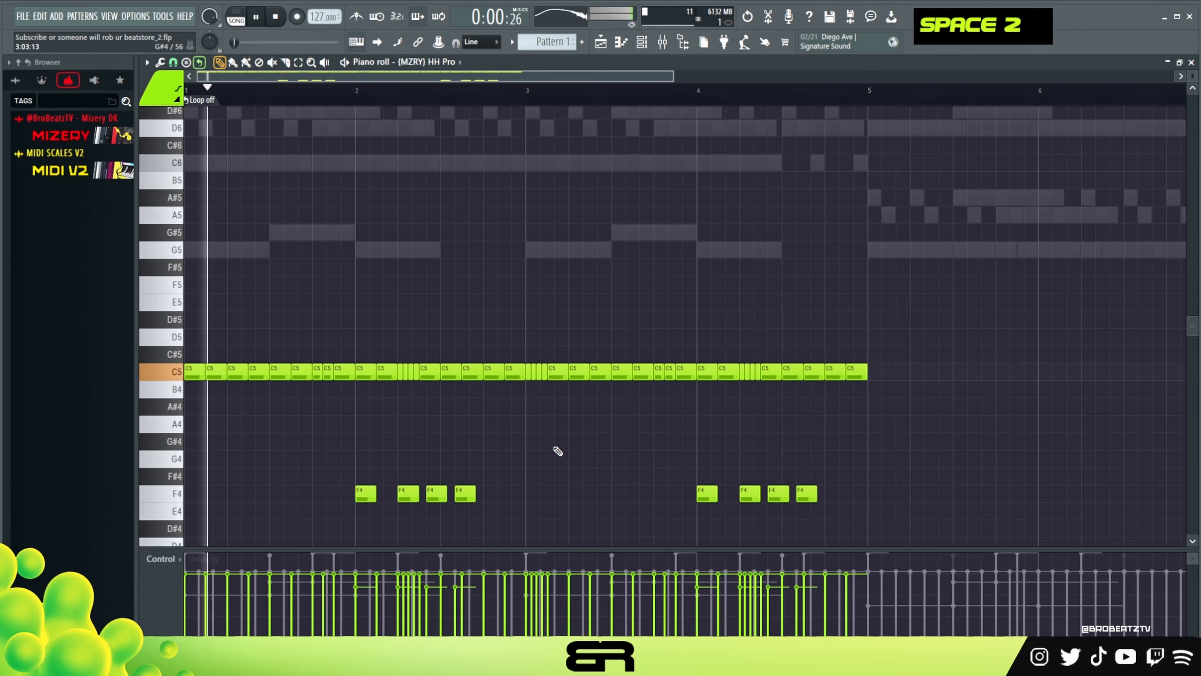
left_click_drag(858, 433, 407, 499, "ctrl")
key("space")
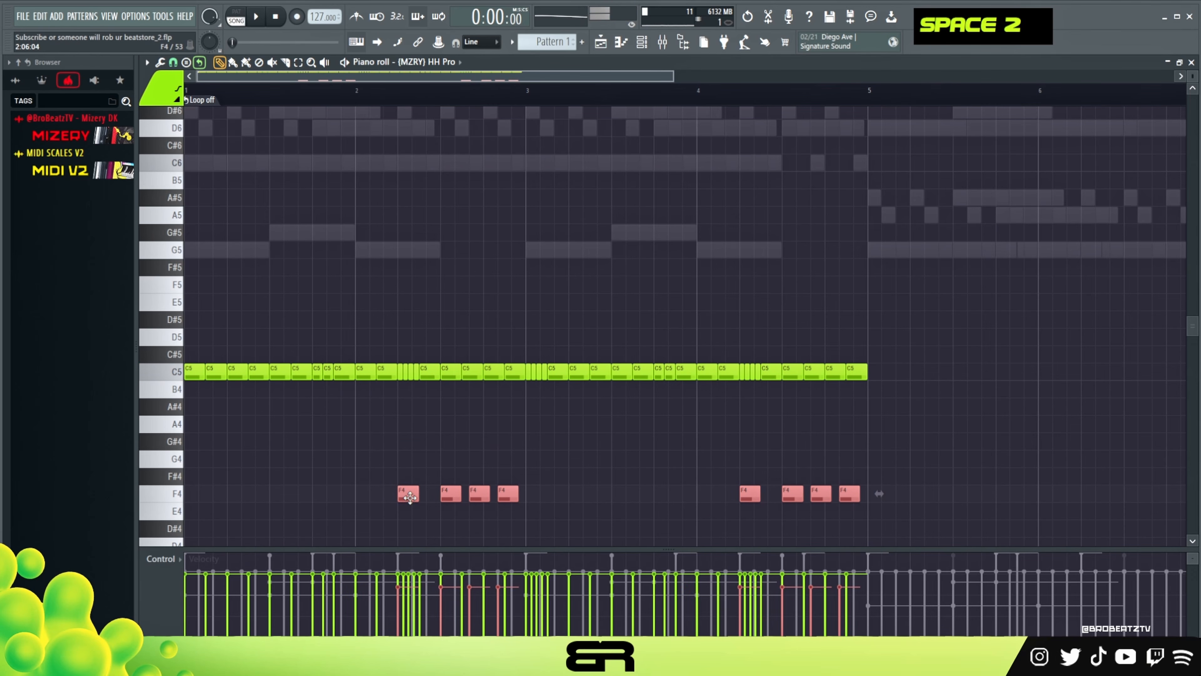
right_click(429, 188)
key("space")
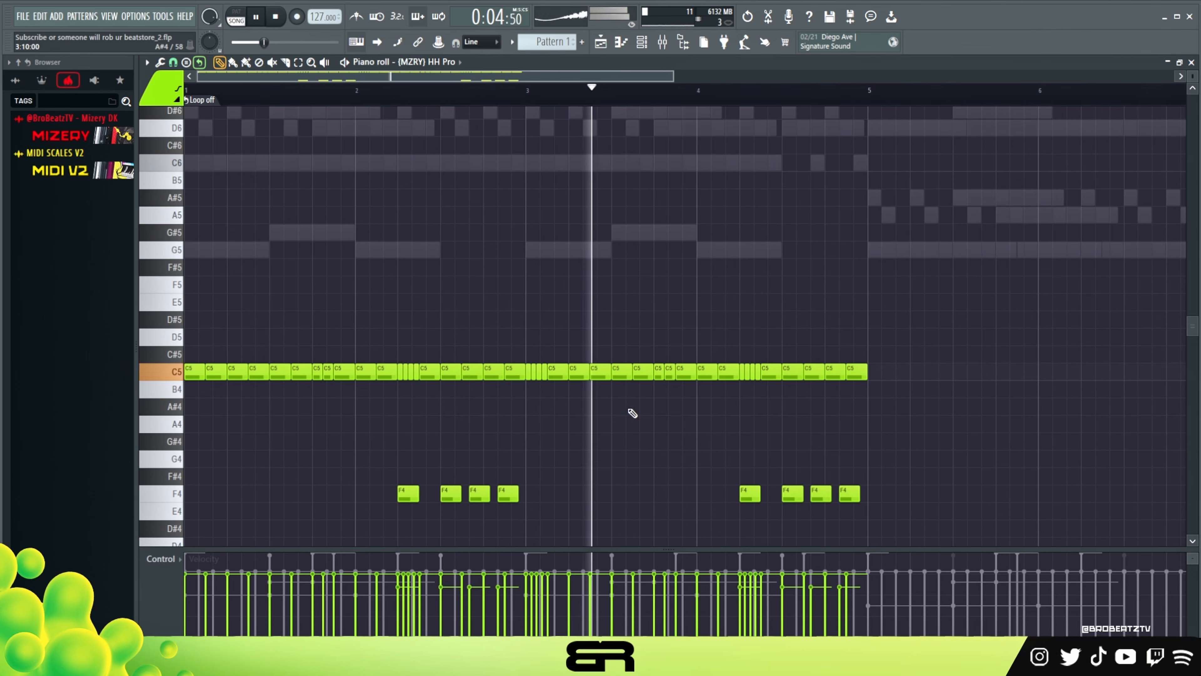
right_click(699, 433)
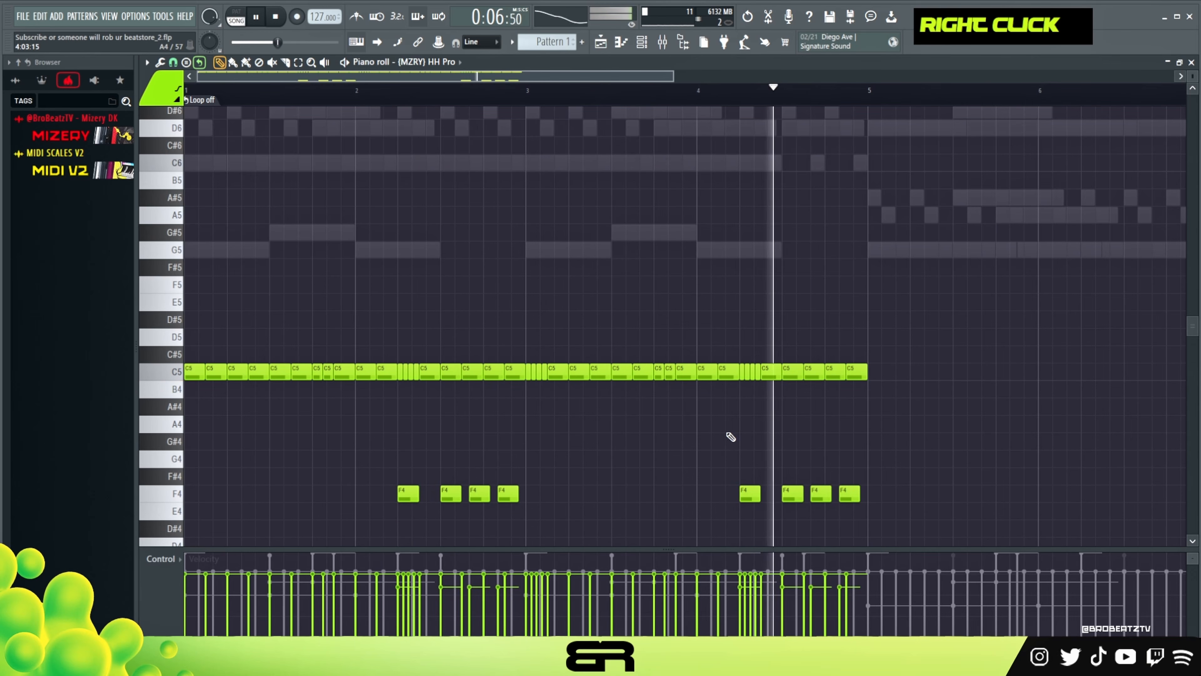
key("space")
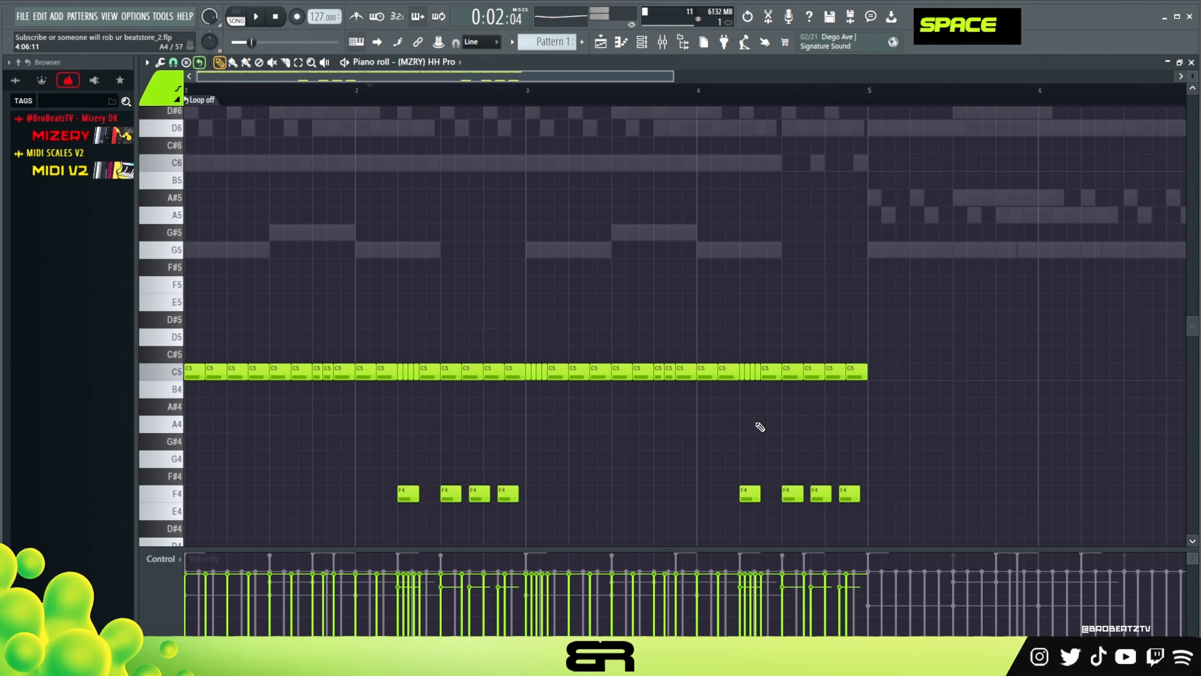
- Transpose all F4 hi-hat notes in bars 2 and 4 up two semitones to G4, and play them back
left_click_drag(966, 433, 326, 526)
key("shift+Up")
key("shift+Up")
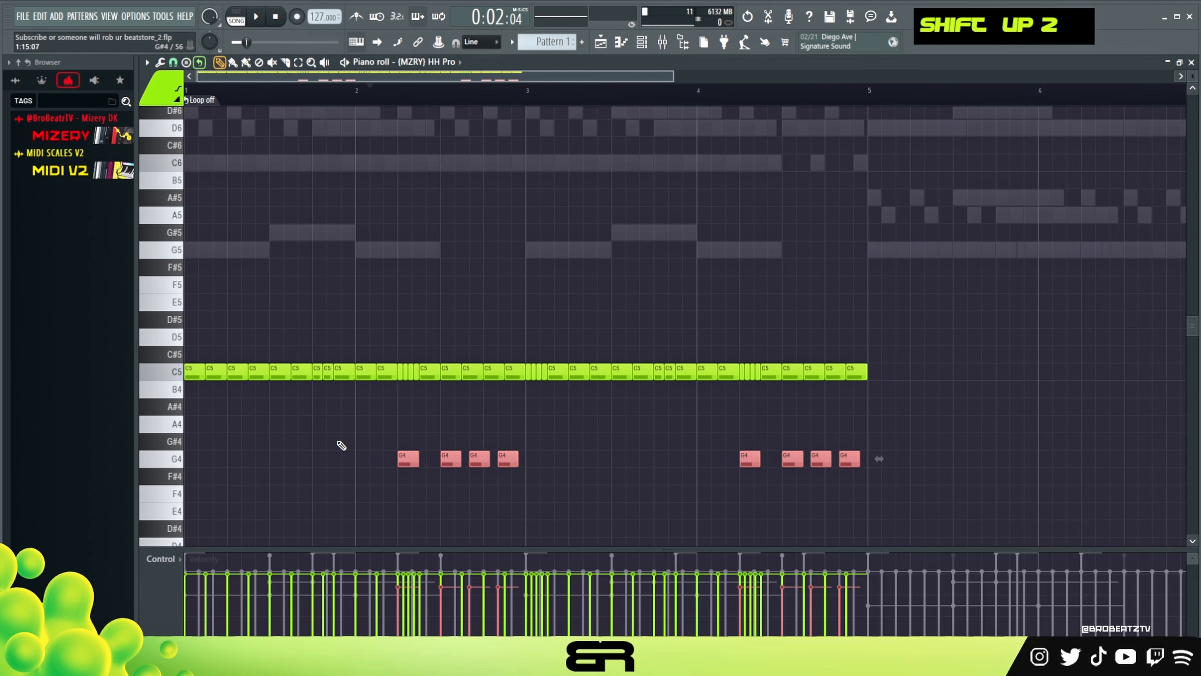
key("space")
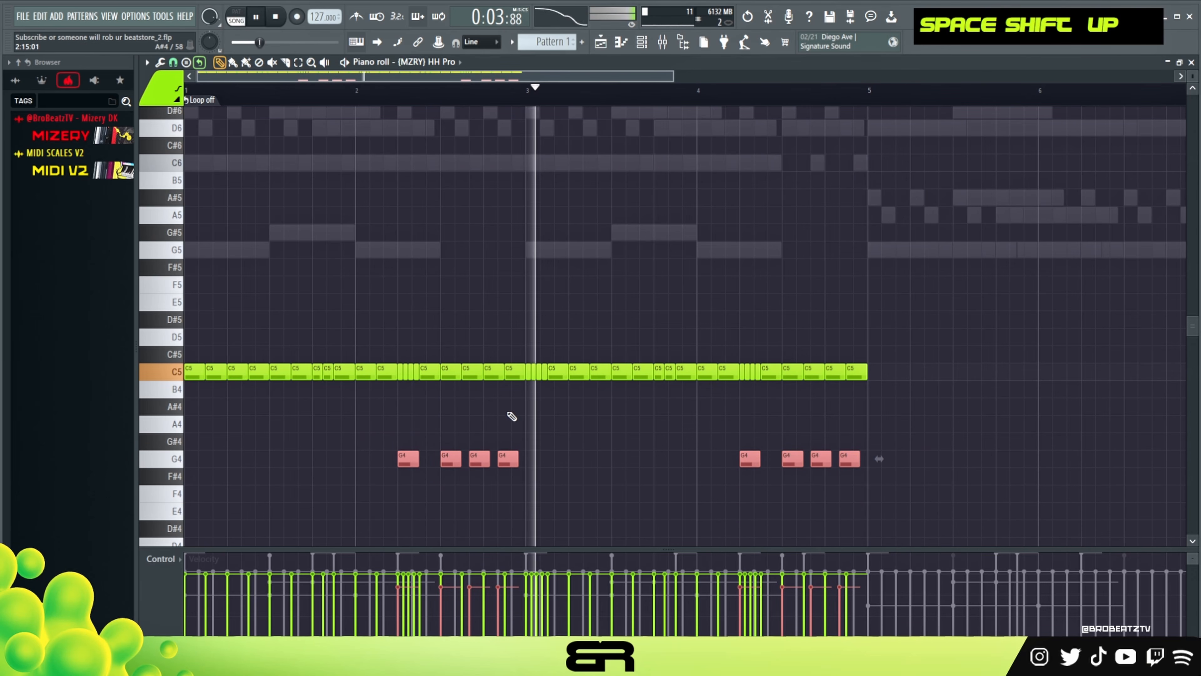
left_click(604, 411)
key("space")
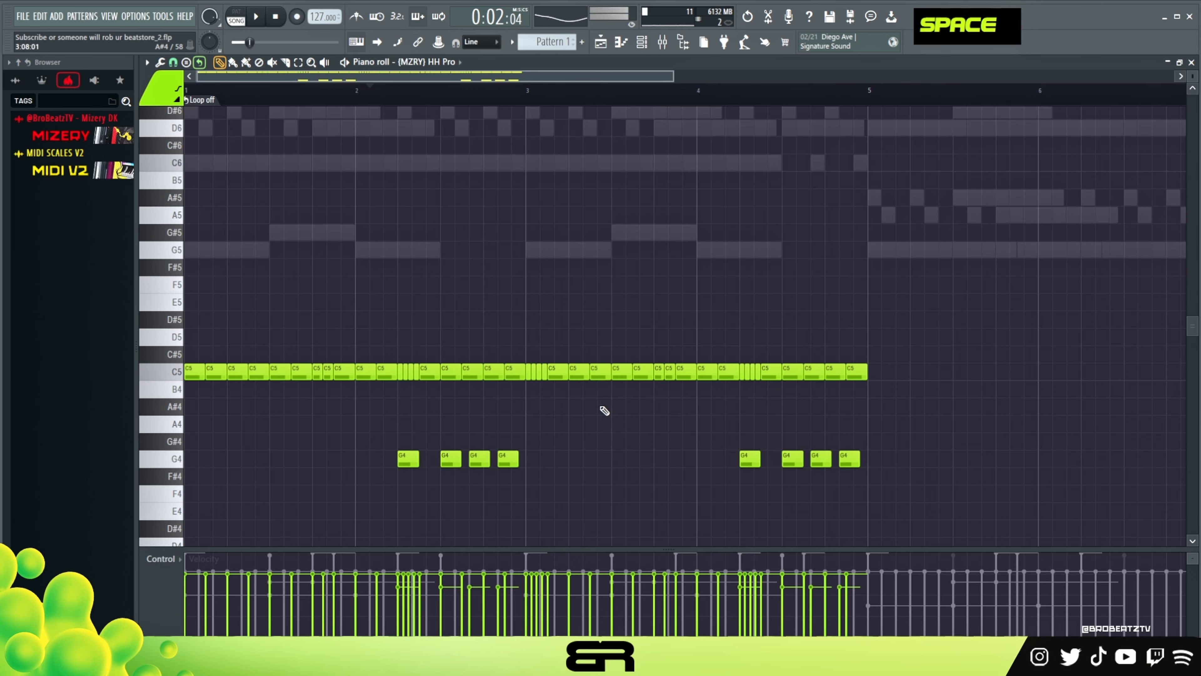
- Loop the HH Pro channel at the next bar, 64 steps, and play the result briefly
left_click(642, 47)
right_click(1066, 362)
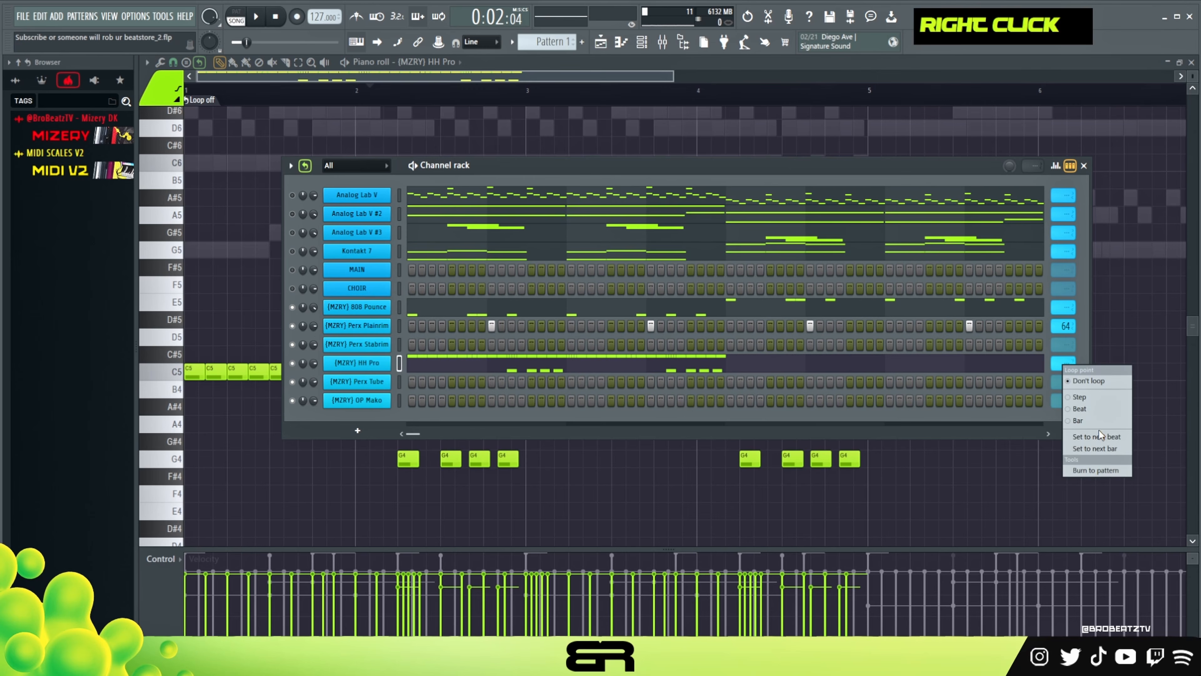
left_click(1087, 448)
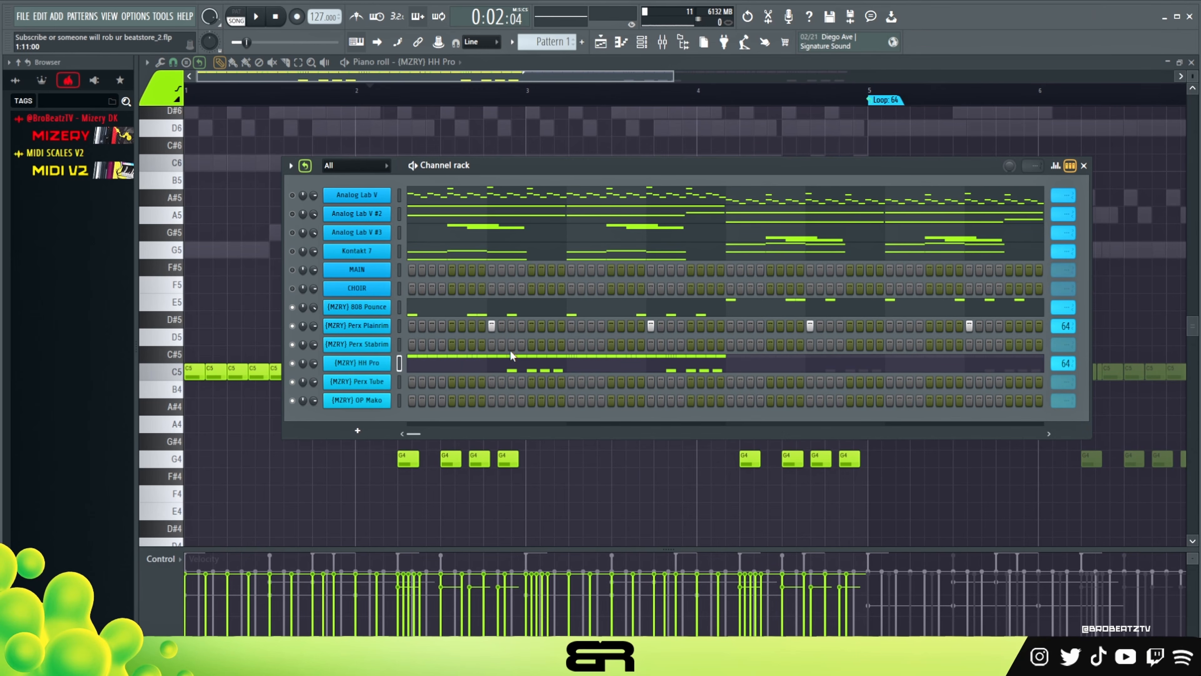
key("space")
key("space")
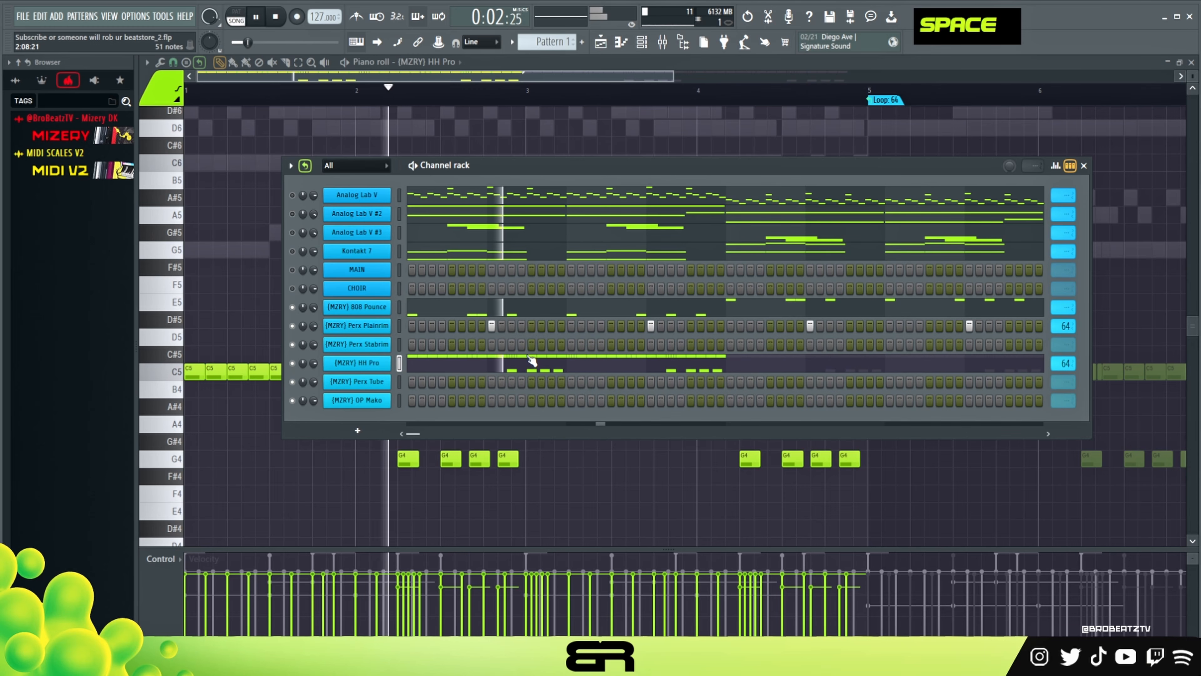
- Close the piano roll and add Perx Stabrim hits on steps 19 and 27 while auditioning the beat
left_click(1191, 62)
left_click_drag(712, 170, 726, 164)
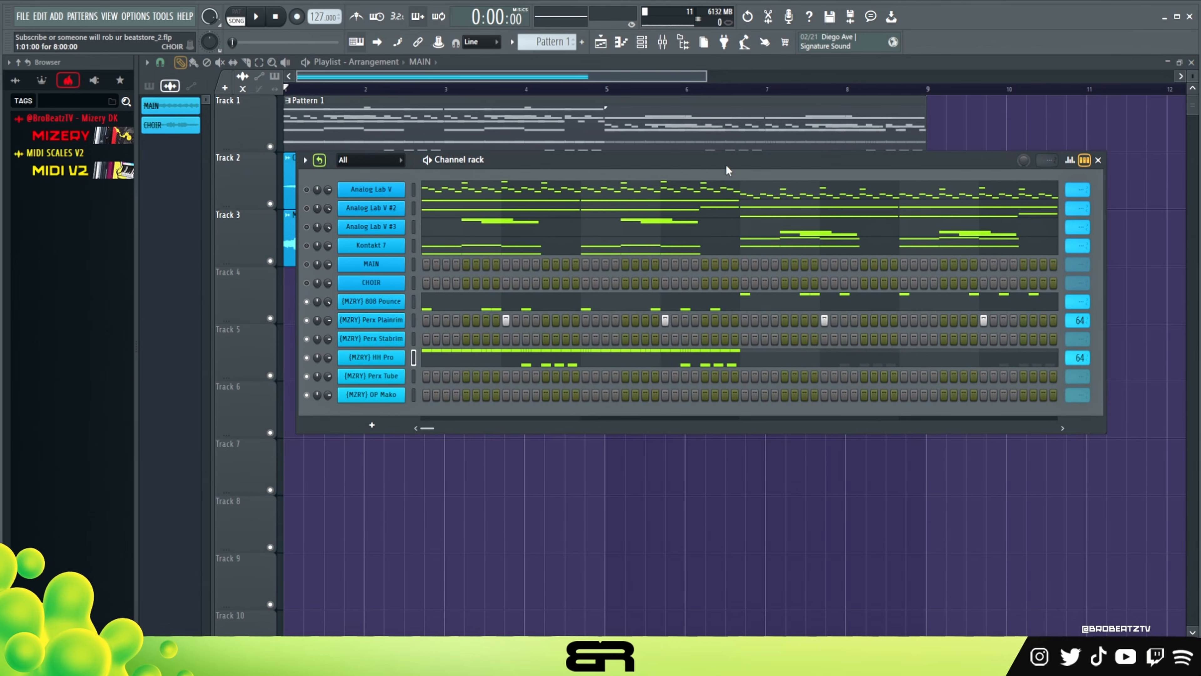
key("space")
key("space")
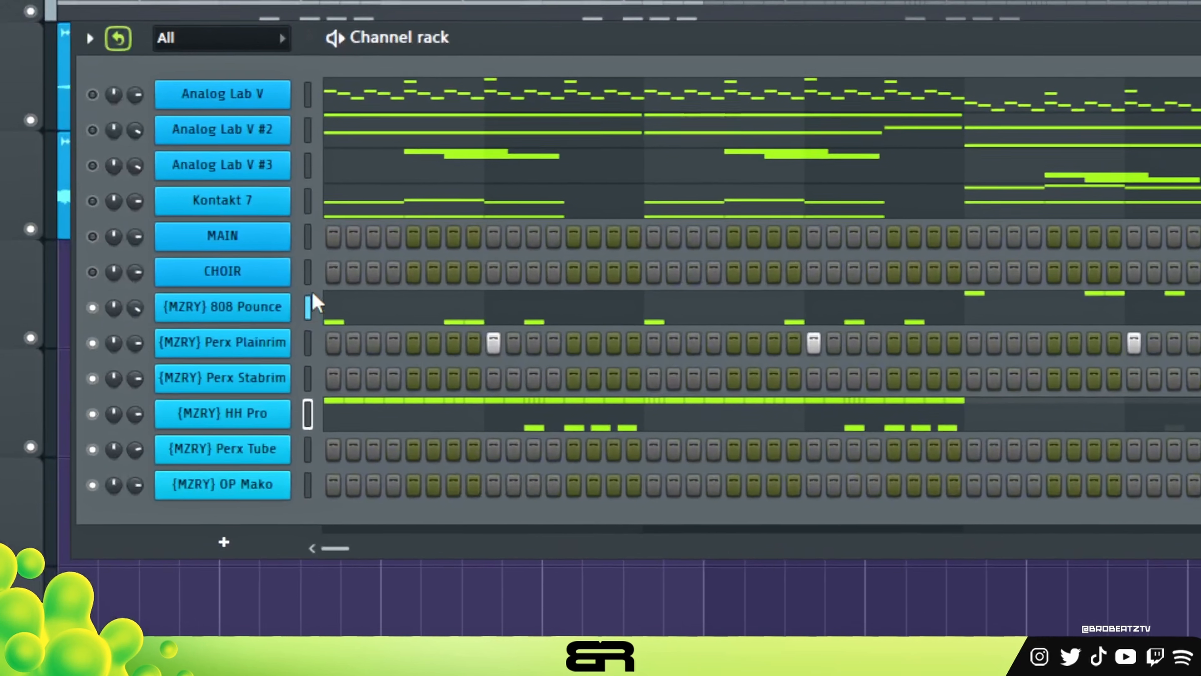
key("space")
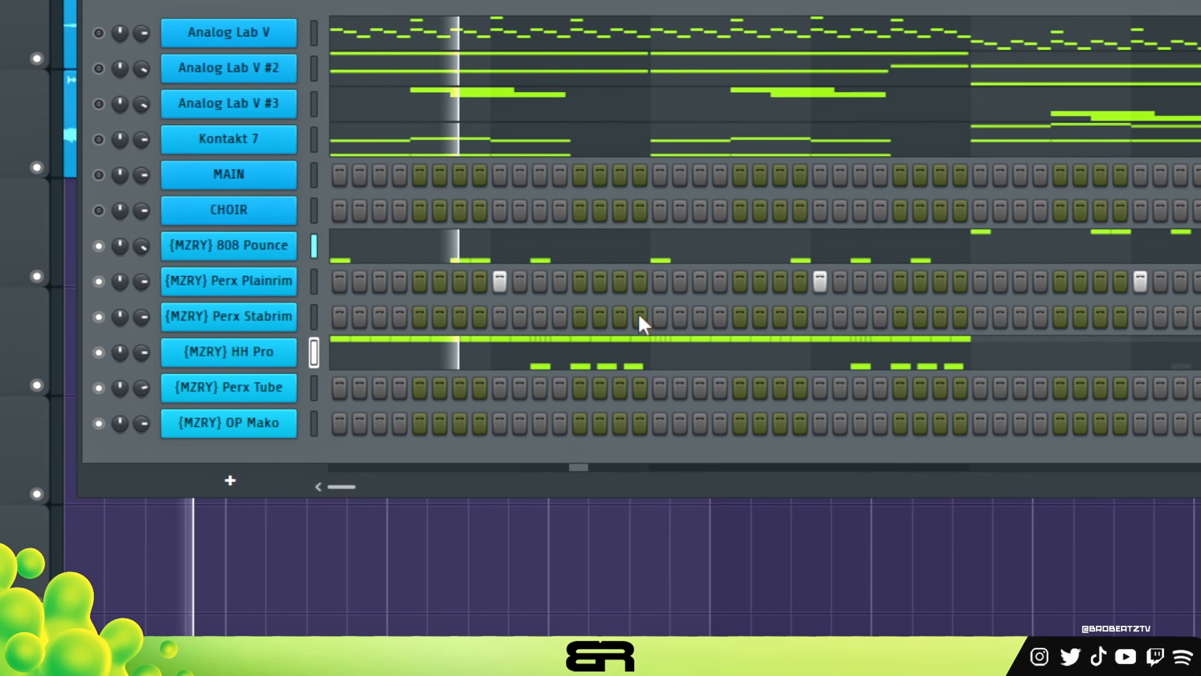
left_click(699, 315)
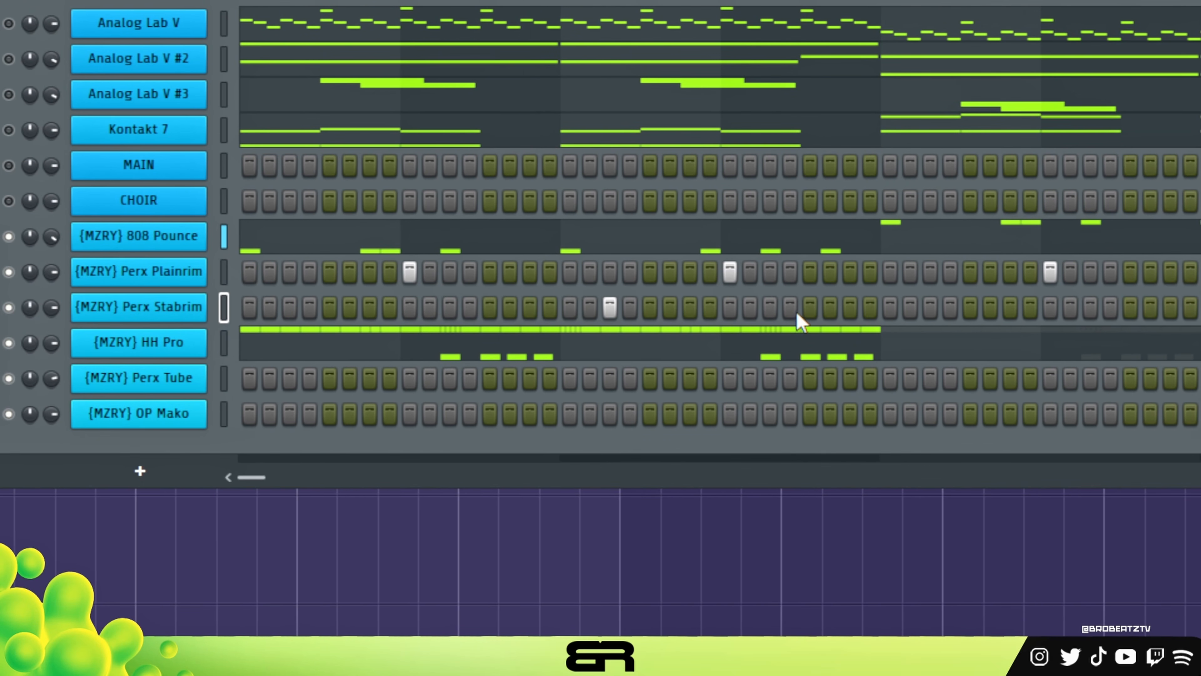
left_click(770, 308)
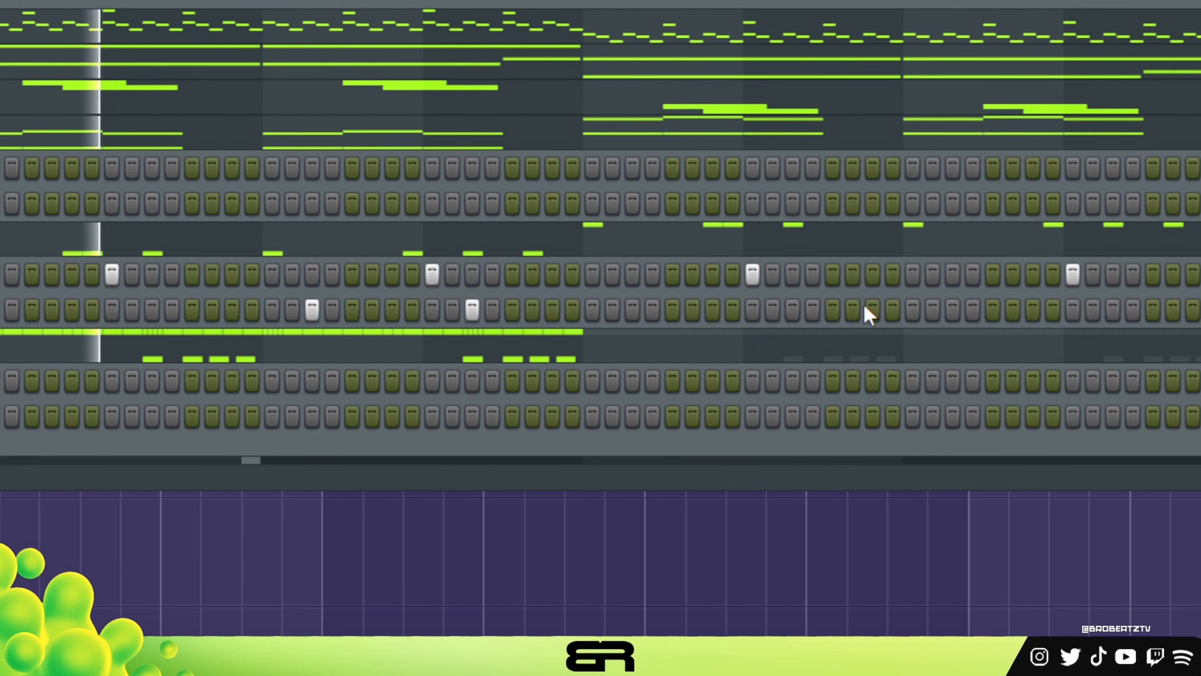
- Add a Perx Stabrim hit on step 45 and Perx Plainrim hits on steps 47 and 51 during playback
left_click(871, 310)
left_click(892, 275)
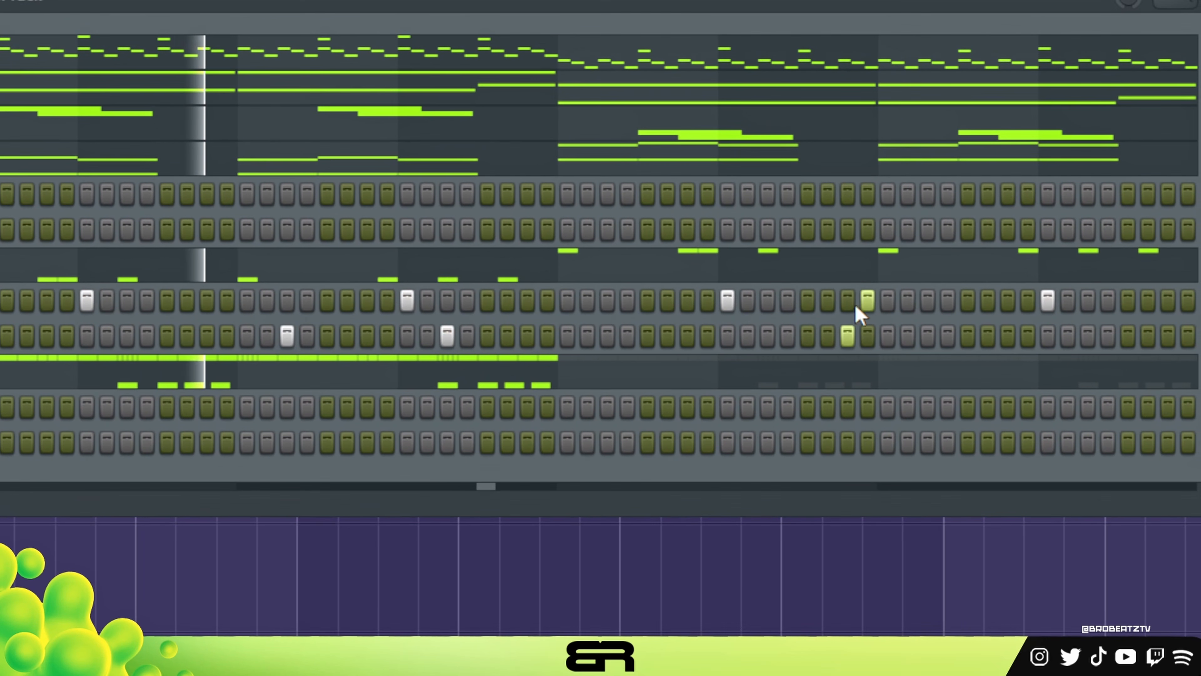
left_click(872, 275)
left_click(808, 308)
left_click(848, 308)
left_click(867, 272)
left_click(928, 272)
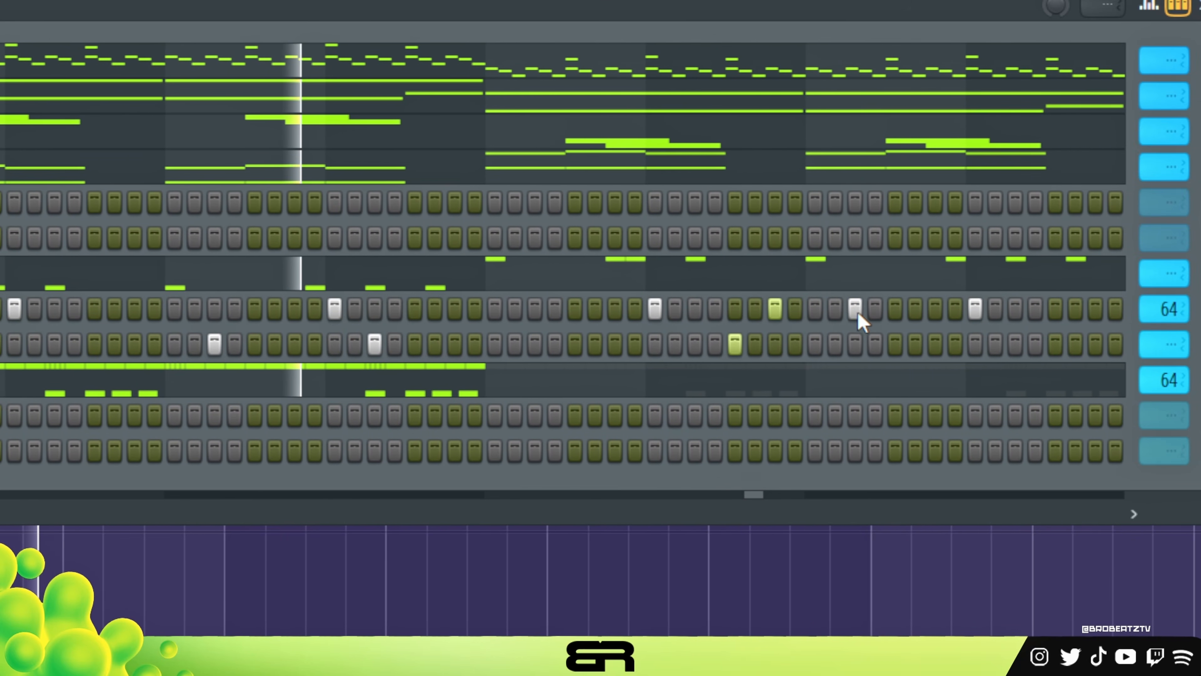
key("space")
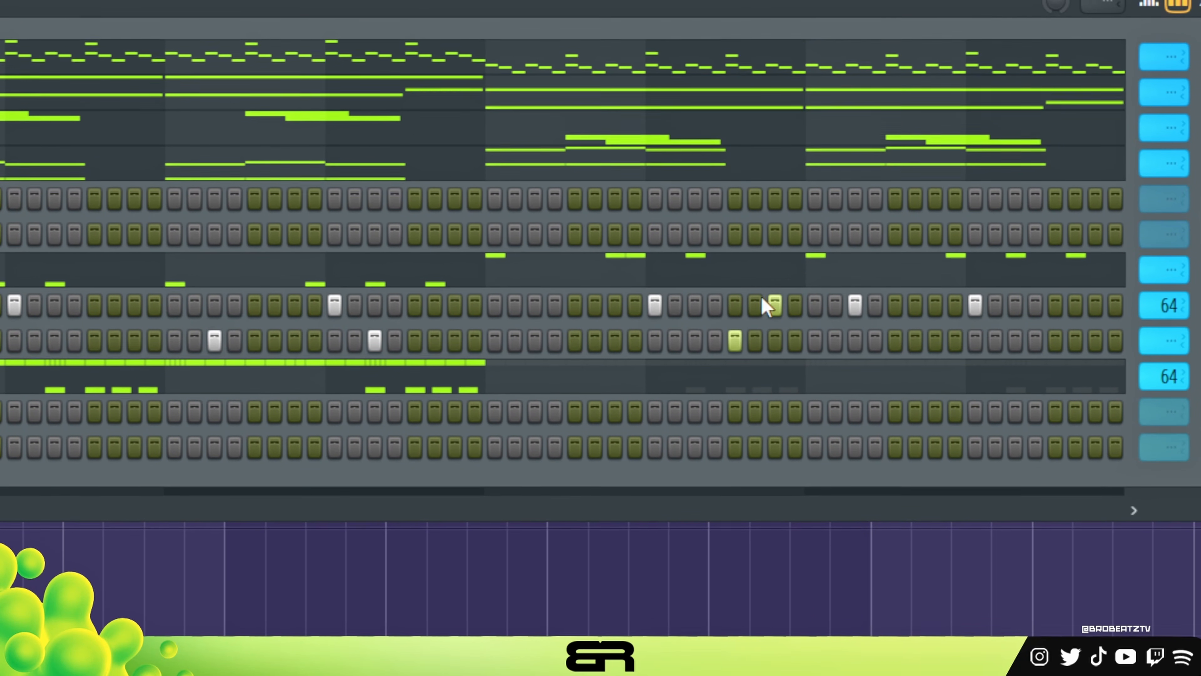
- Inspect the Perx Plainrim and Perx Stabrim step velocities in the graph editor during playback, and close the editor
left_click(1149, 5)
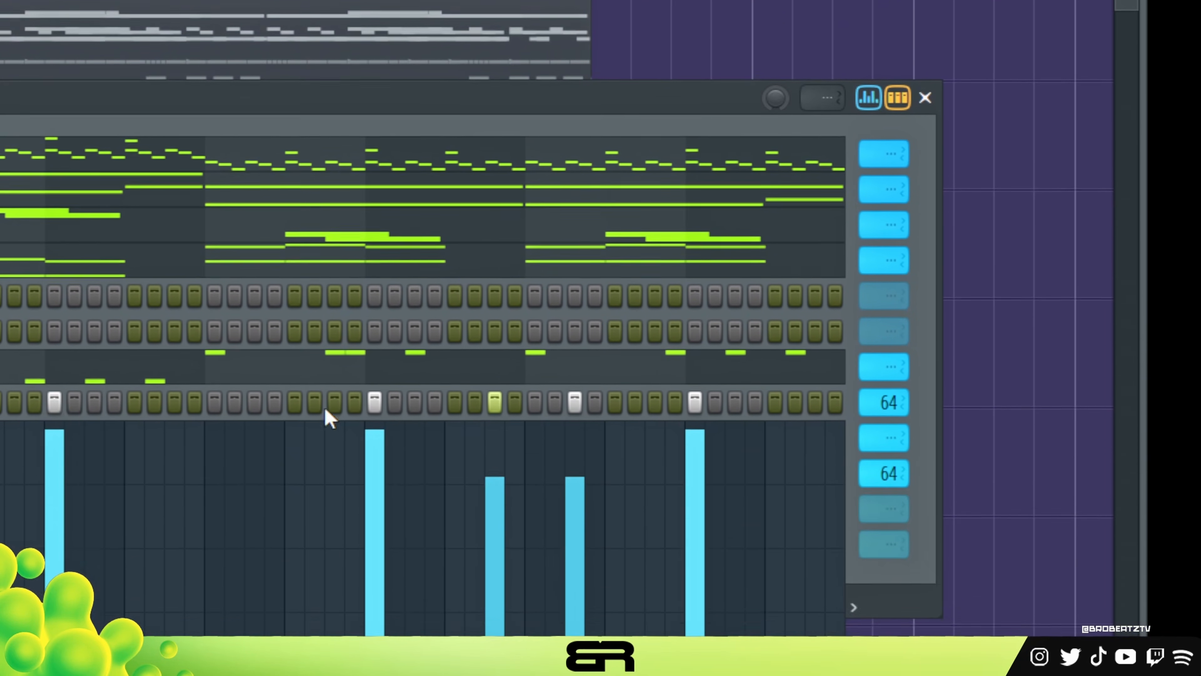
key("space")
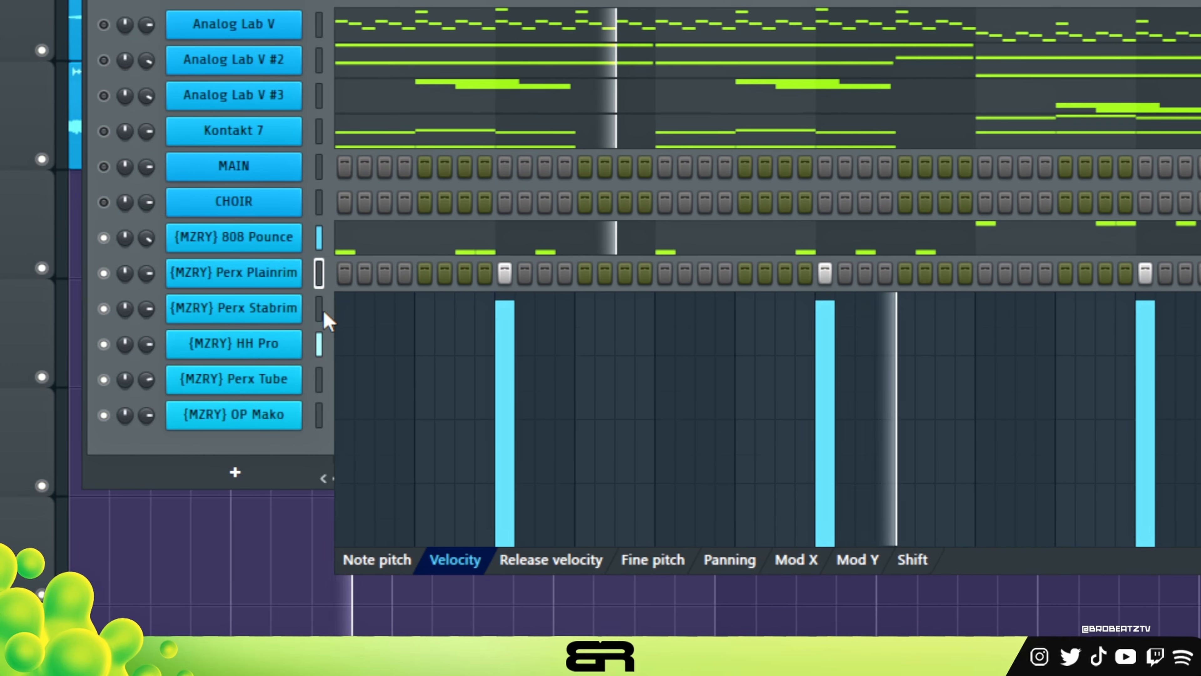
left_click(321, 310)
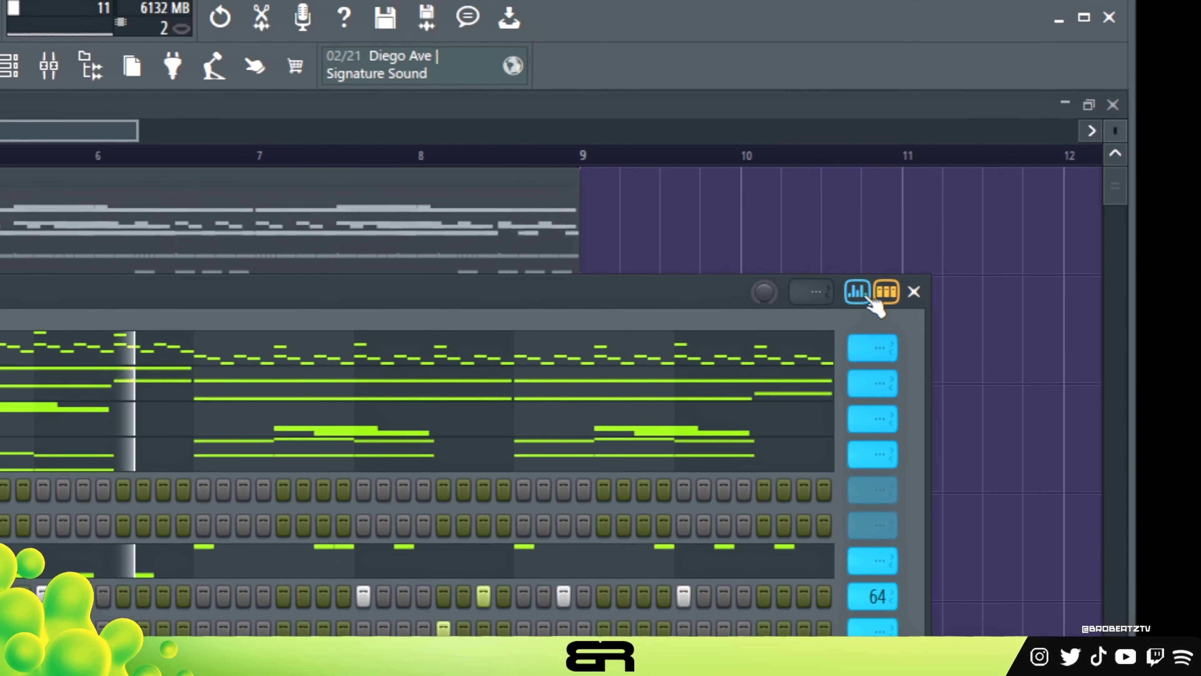
left_click(989, 125)
key("space")
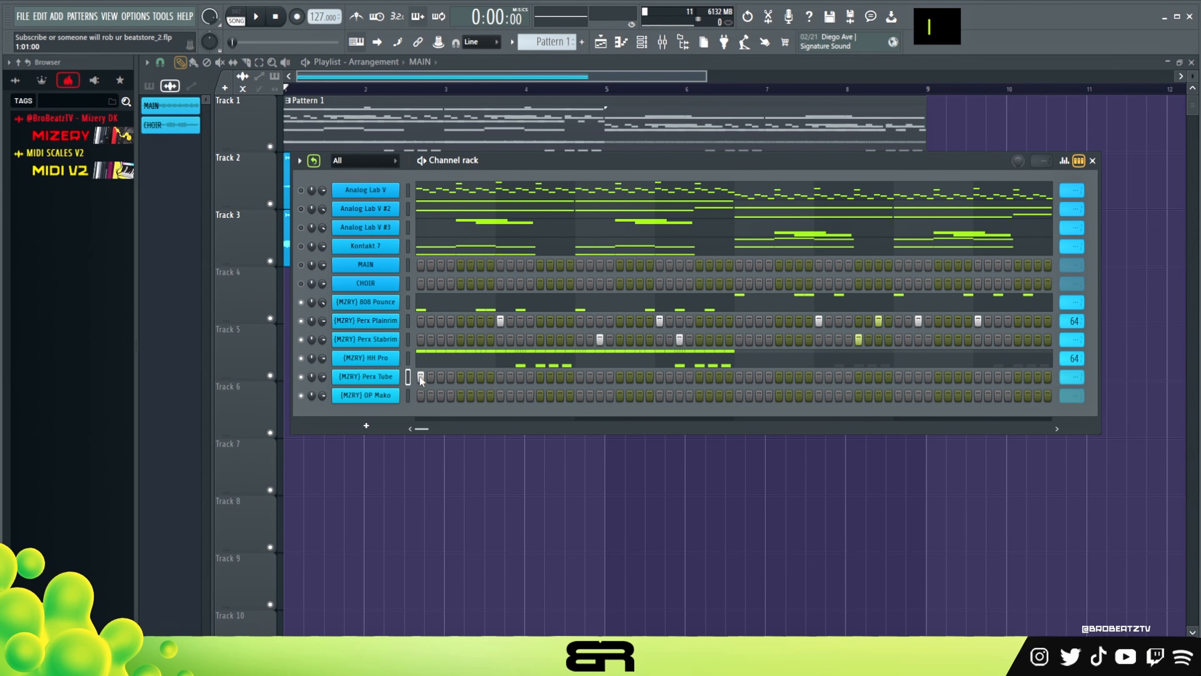
- Place Perx Tube hits on steps 1, 29 and 33 and OP Mako hits on steps 5 and 61
key("space")
left_click(463, 397)
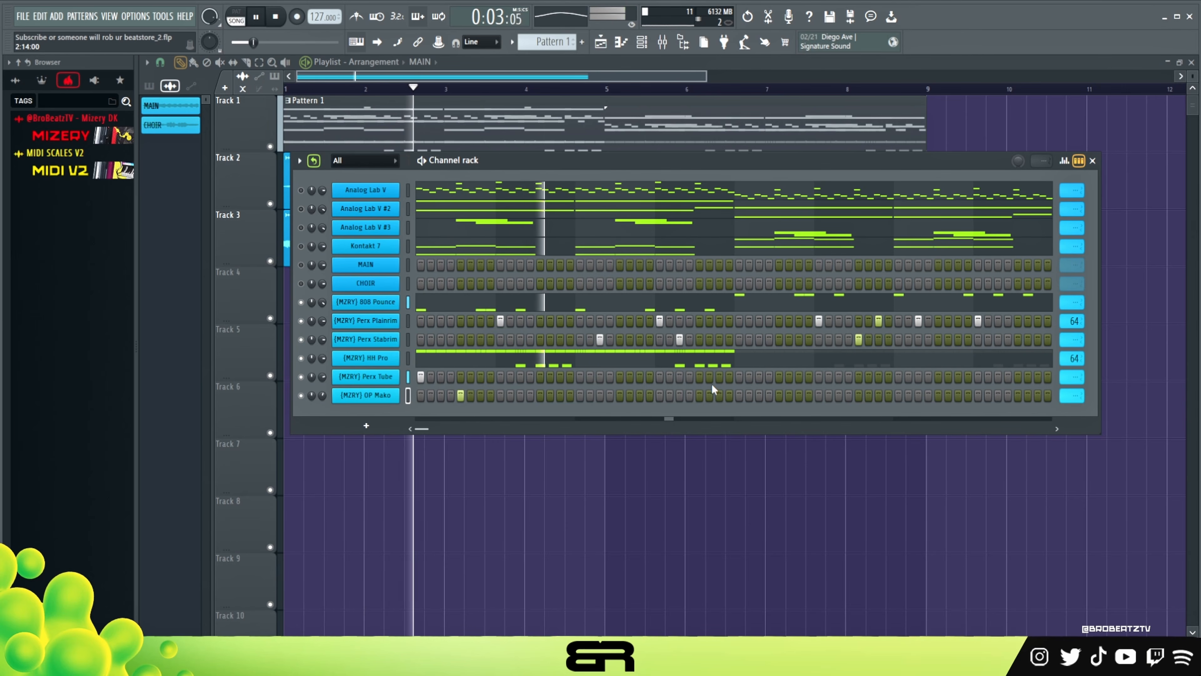
left_click(698, 376)
left_click(737, 376)
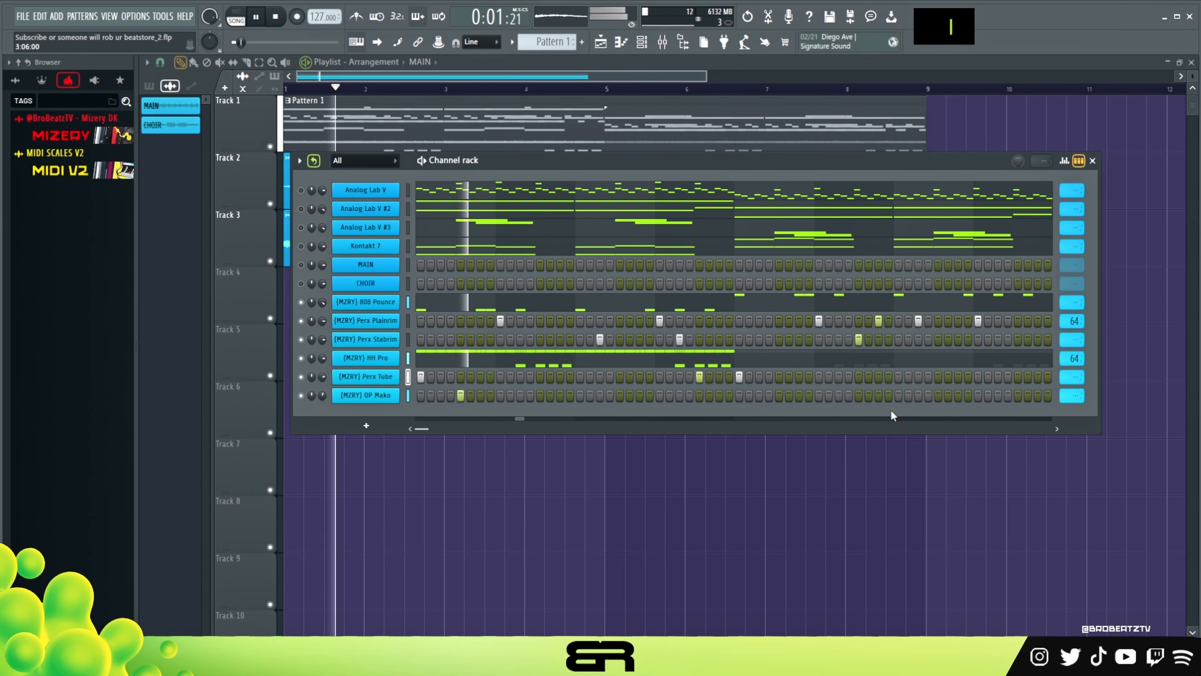
left_click(1018, 396)
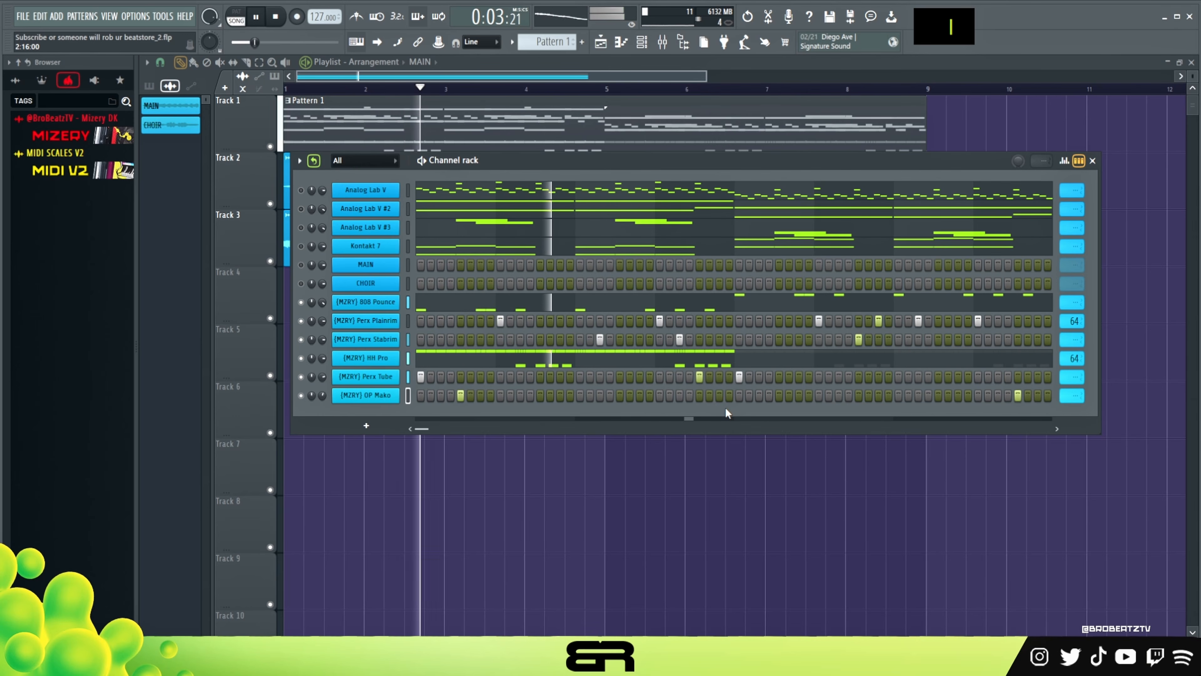
- Show the Perx Tube notes in the piano roll and lower the velocities of the second and third notes
right_click(408, 377)
key("space")
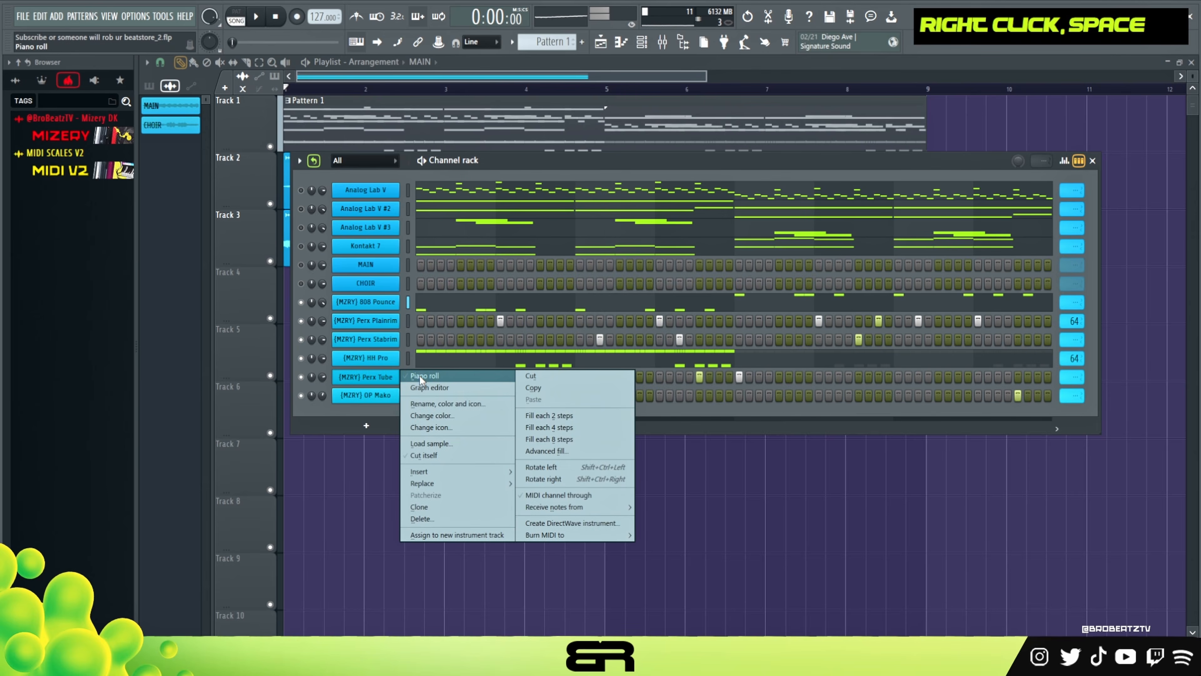
left_click(426, 375)
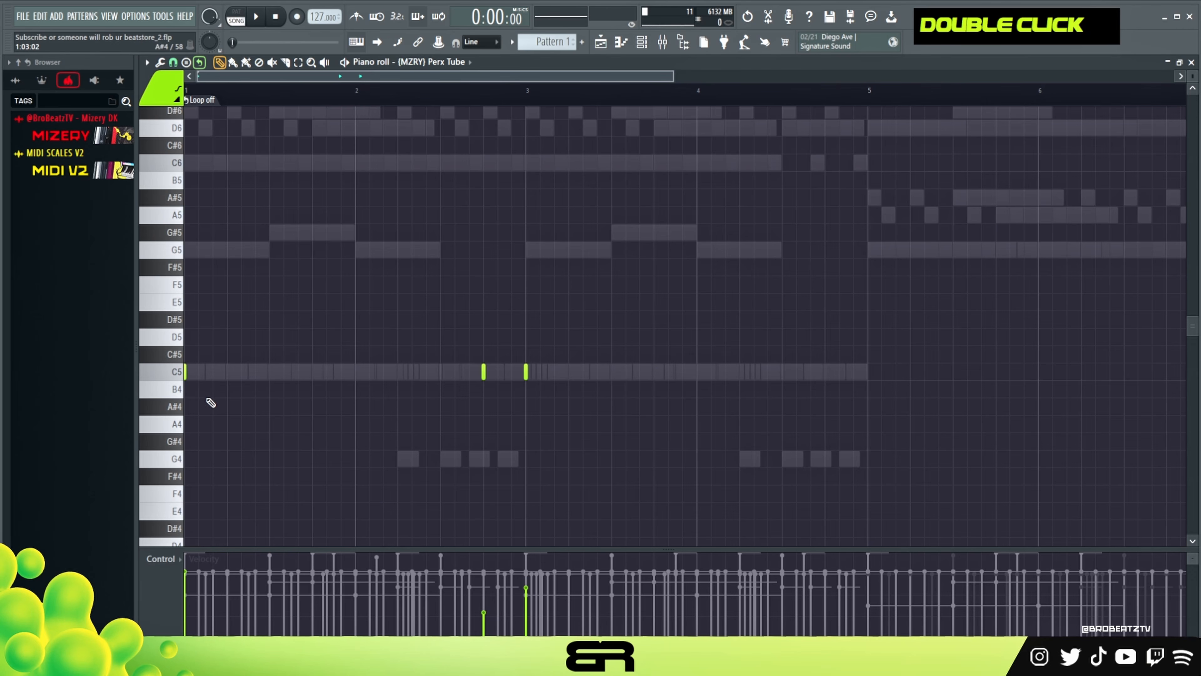
- Set next-bar loop points for three channels: Perx Stabrim at 48 steps, Perx Tube and OP Mako at 64
left_click(645, 45)
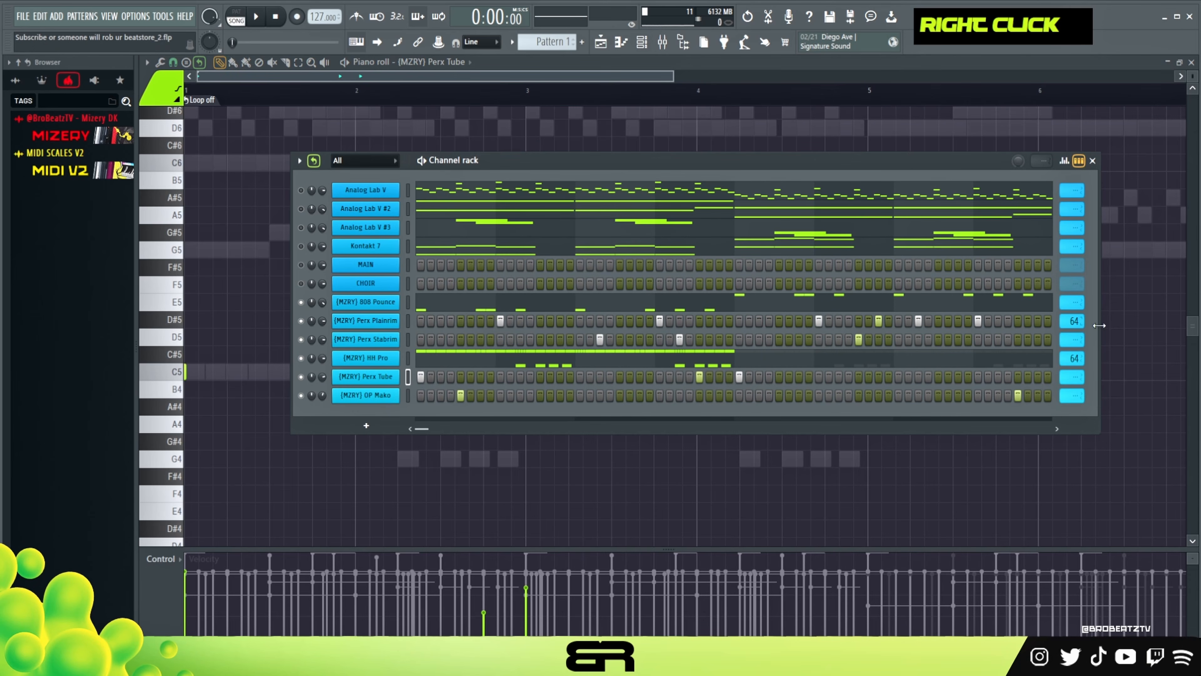
right_click(1067, 337)
left_click(1096, 423)
right_click(1071, 377)
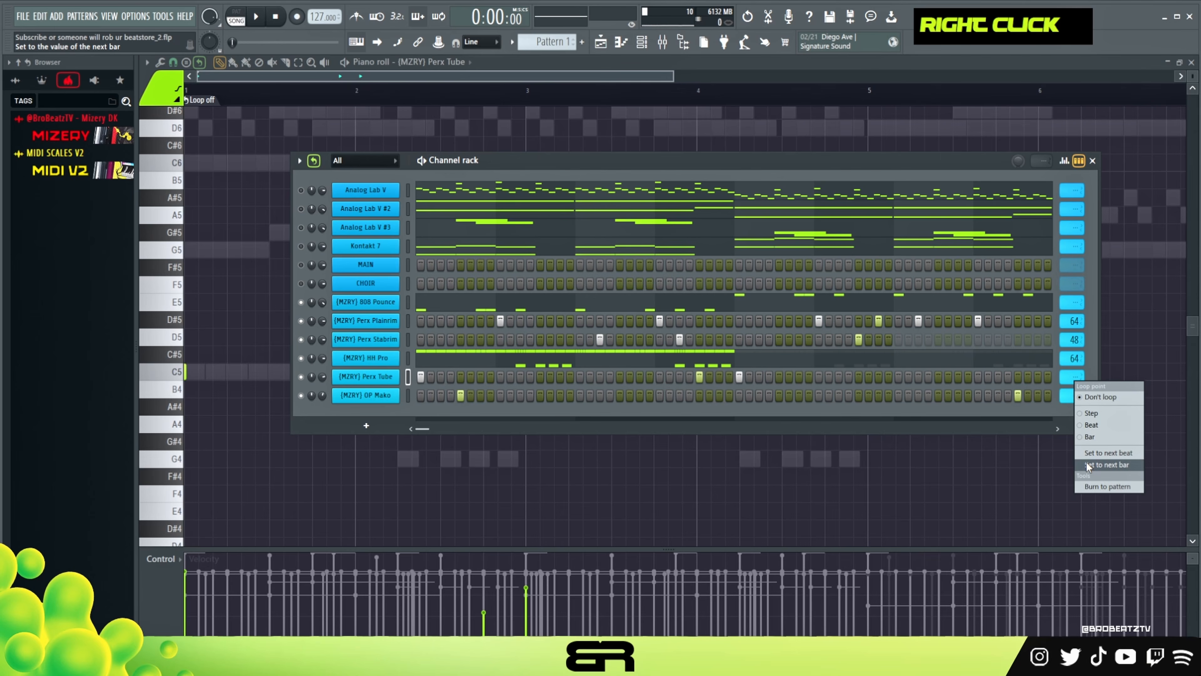
left_click(1097, 464)
right_click(1071, 396)
left_click(1097, 482)
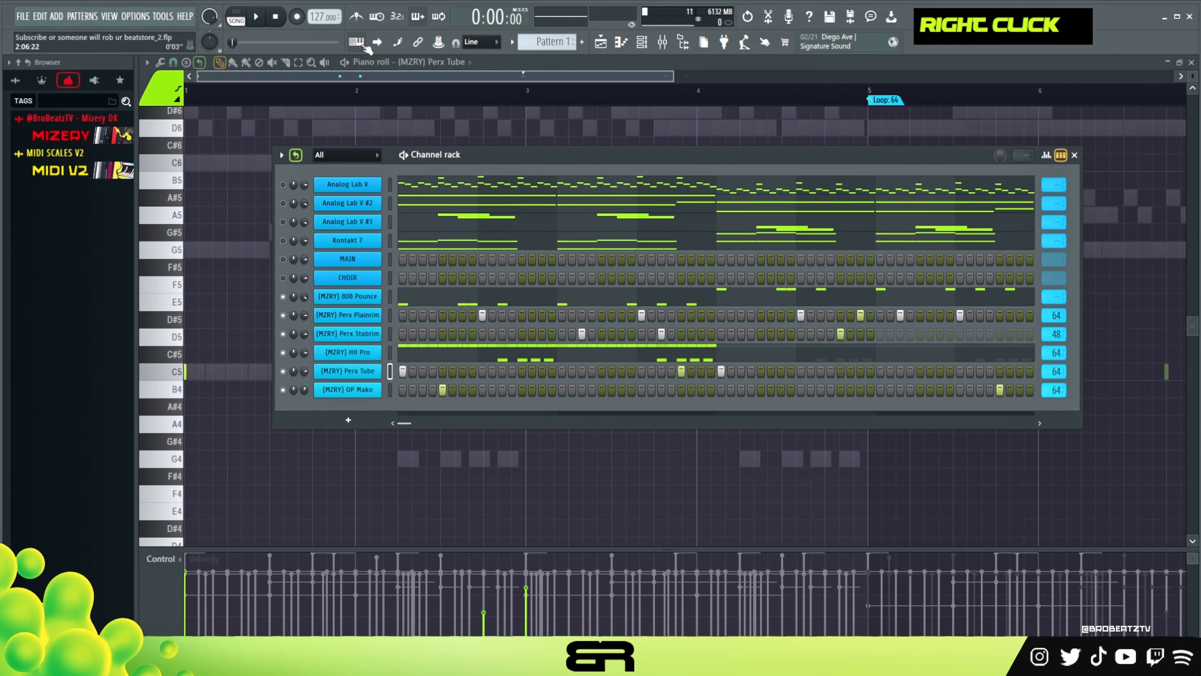
- Audition the loops and slightly raise the velocities of the second and third Perx Tube notes in the piano roll
key("space")
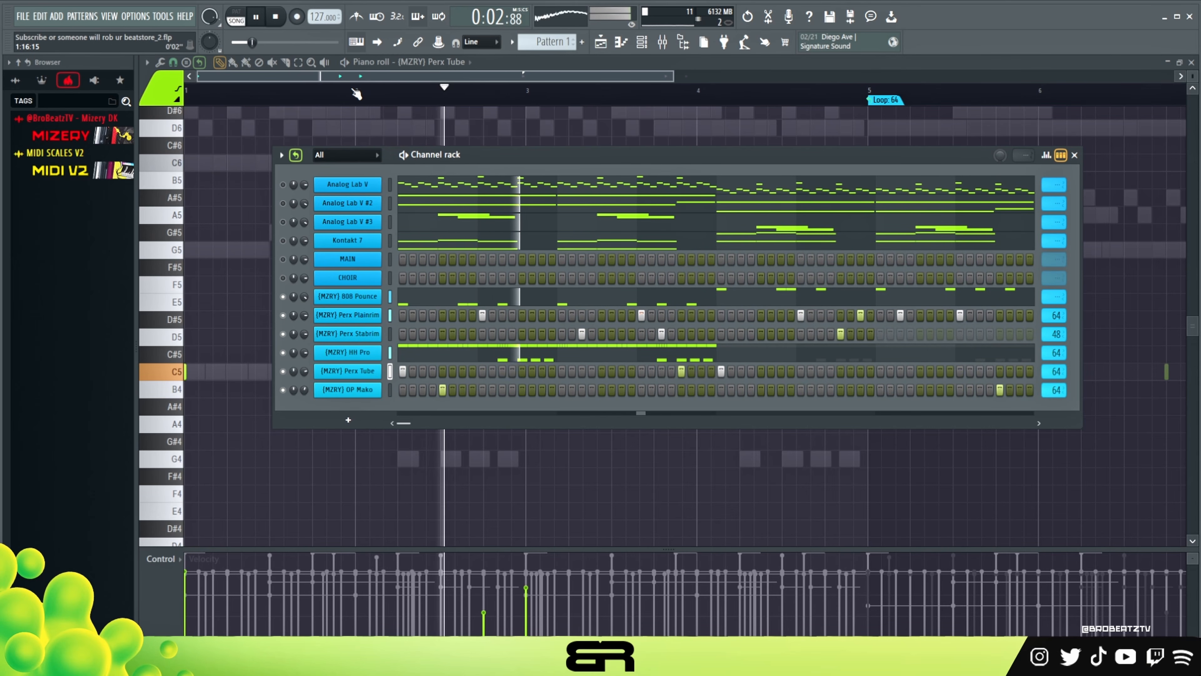
right_click(378, 371)
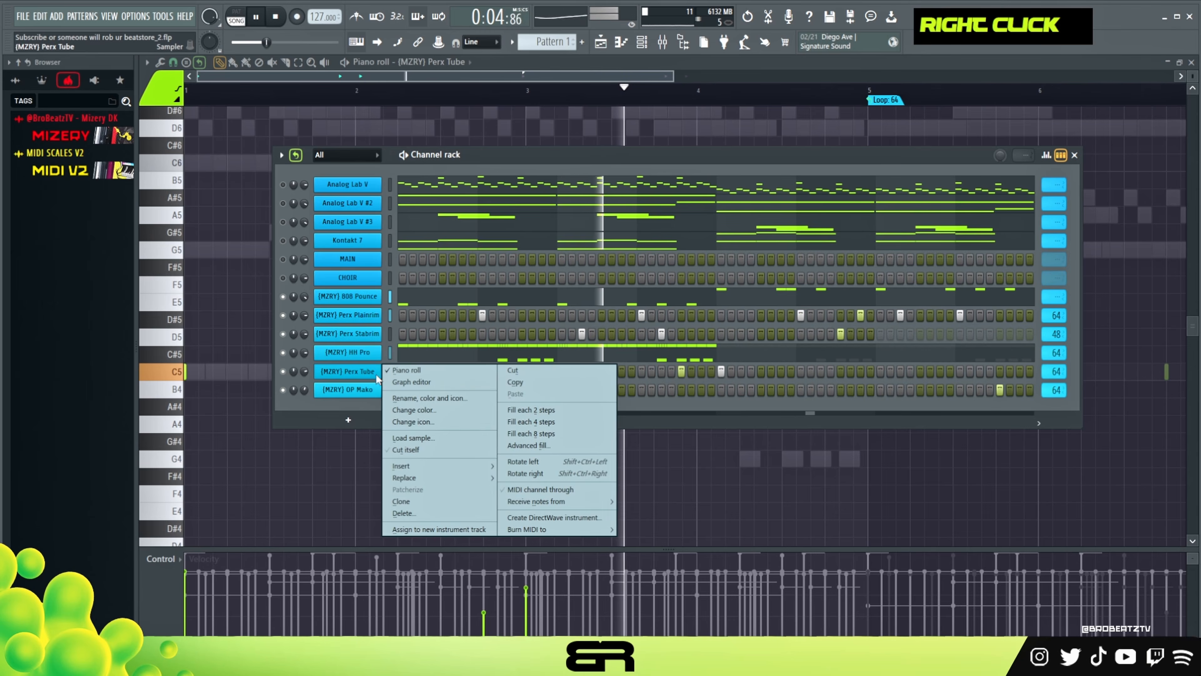
left_click(406, 370)
right_click(378, 371)
key("space")
left_click(418, 371)
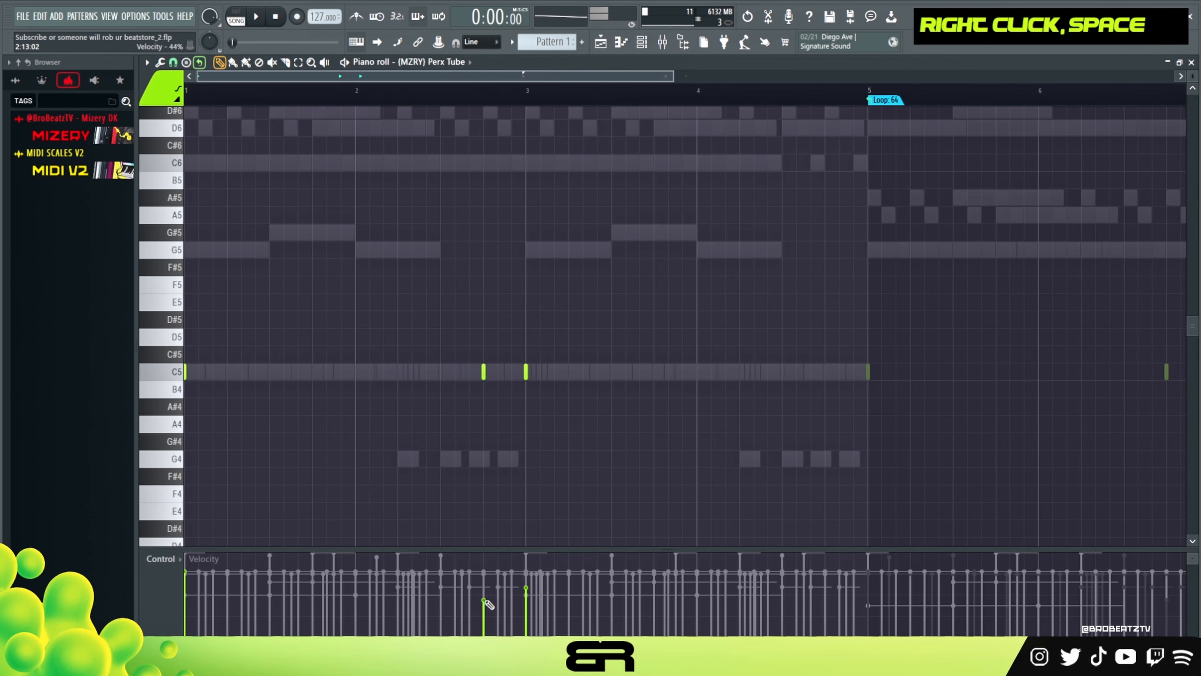
left_click(542, 580)
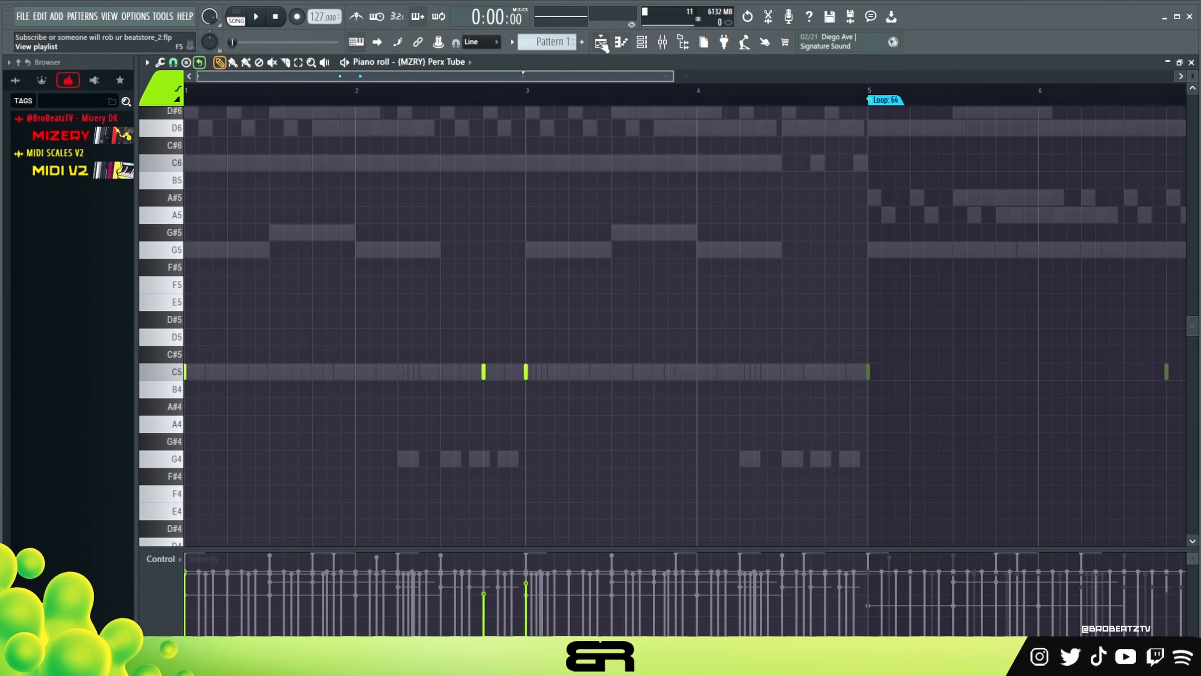
- Return to the playlist, unmute the MAIN and CHOIR audio channels, and play the melody together with the drums
left_click(601, 45)
left_click(641, 45)
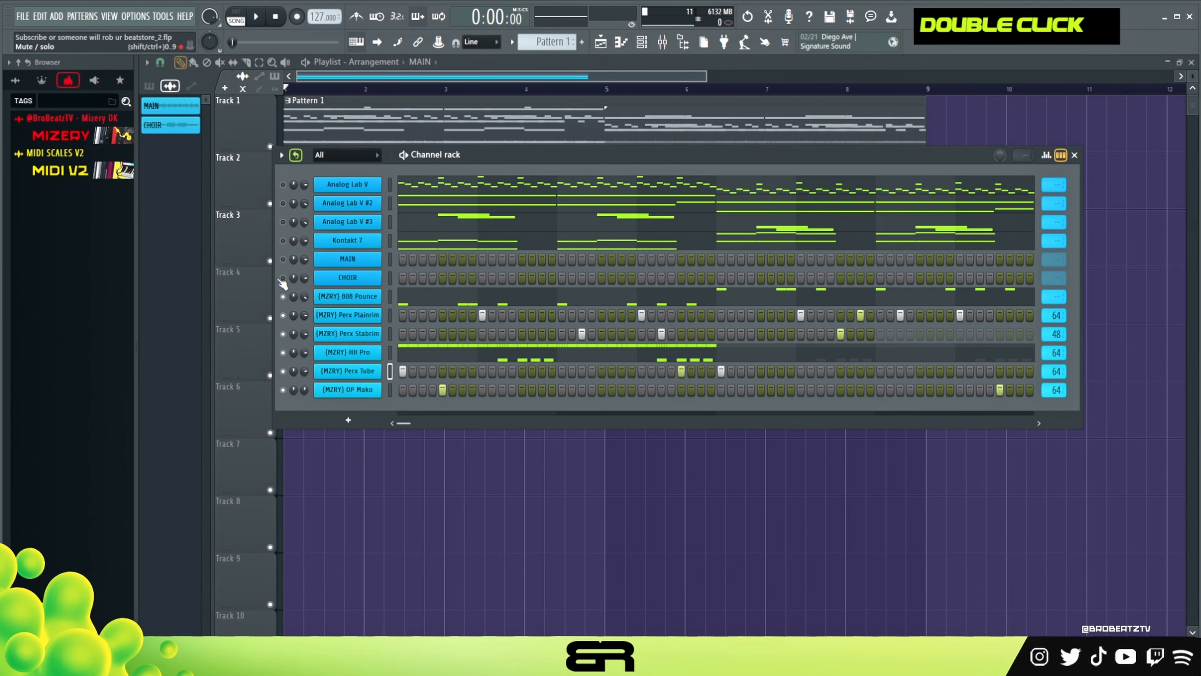
left_click_drag(425, 155, 446, 281)
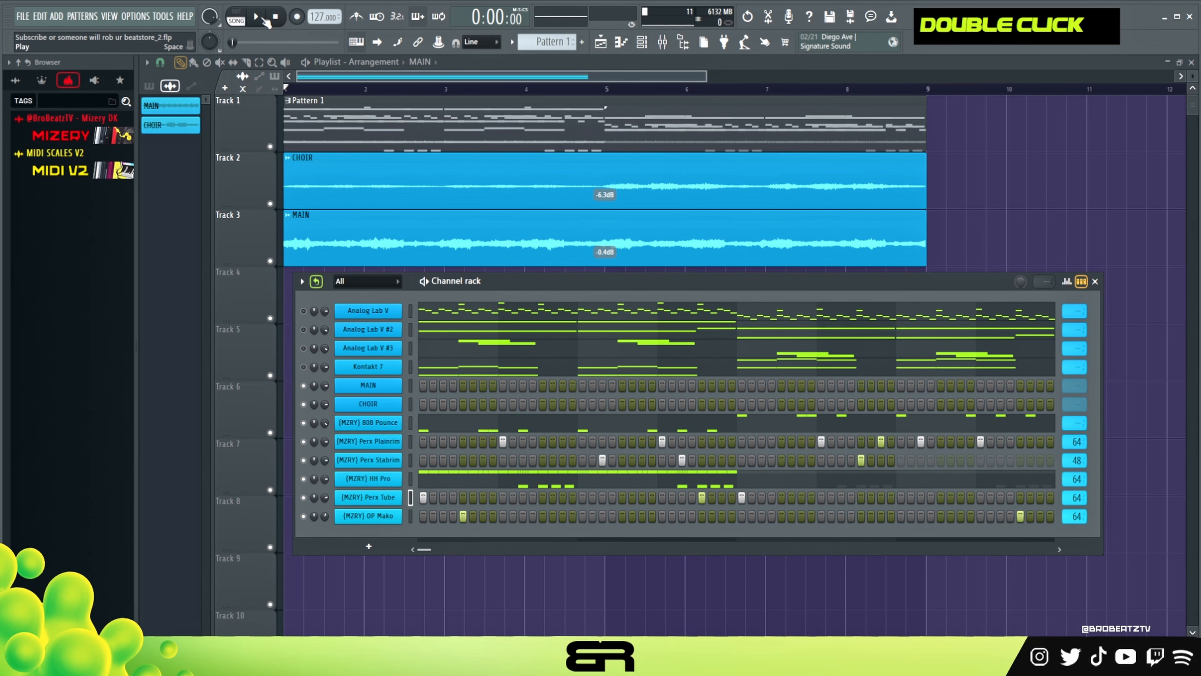
left_click(263, 18)
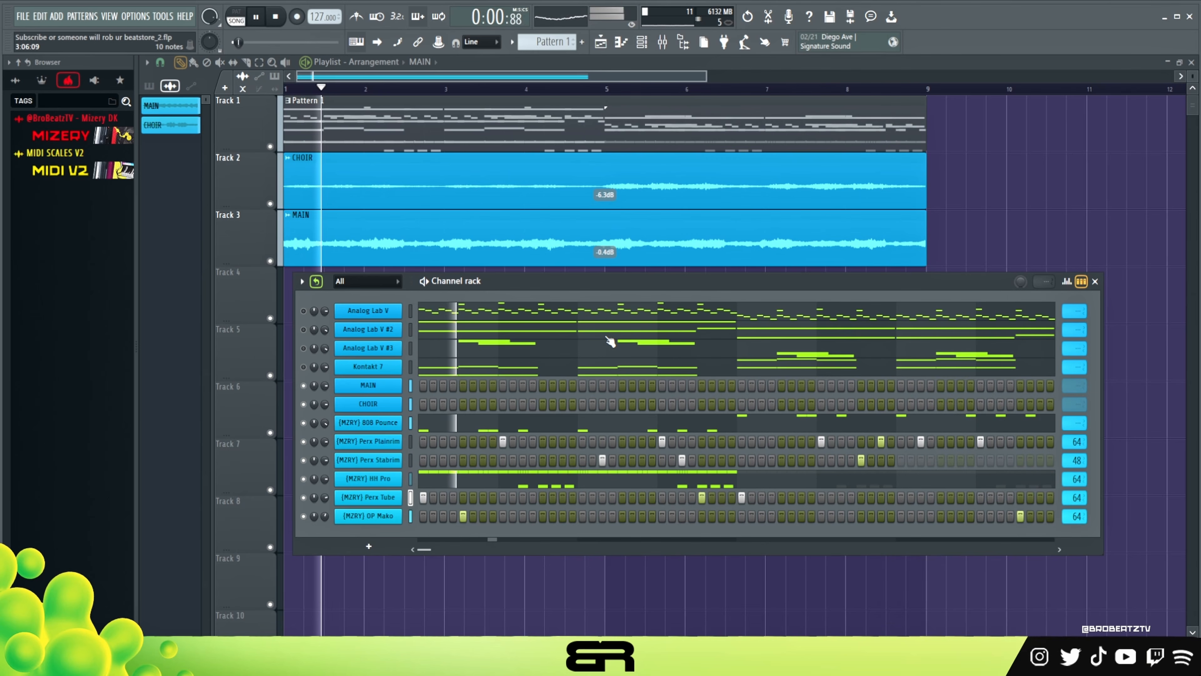
key("space")
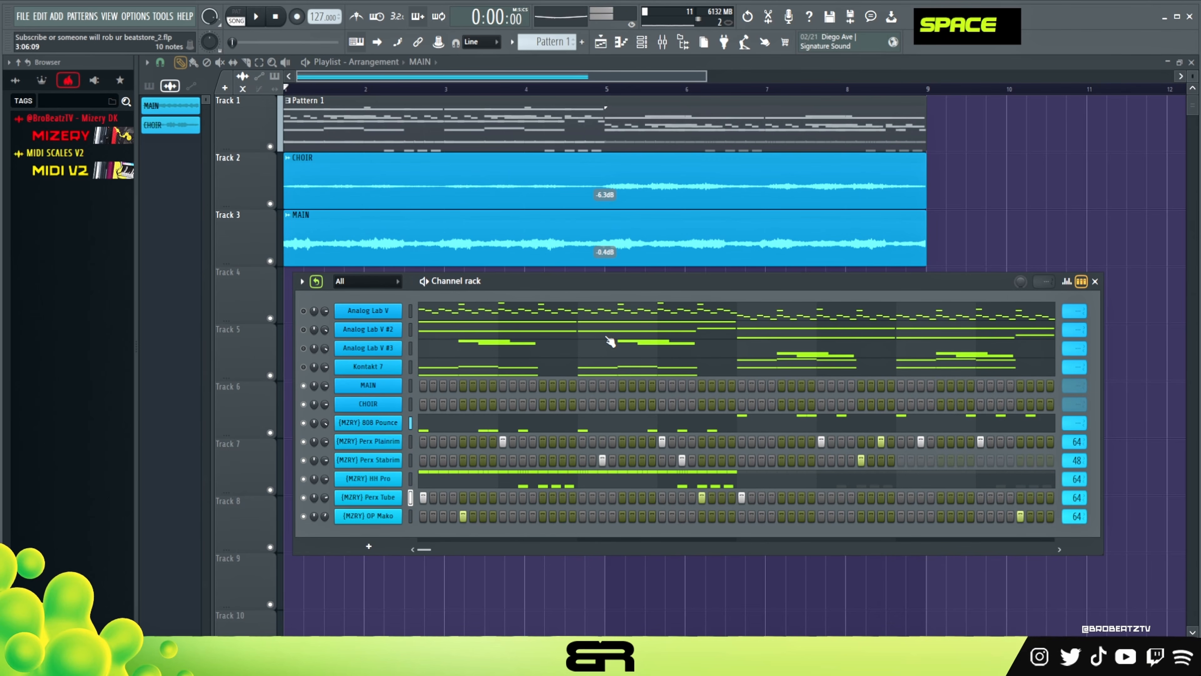